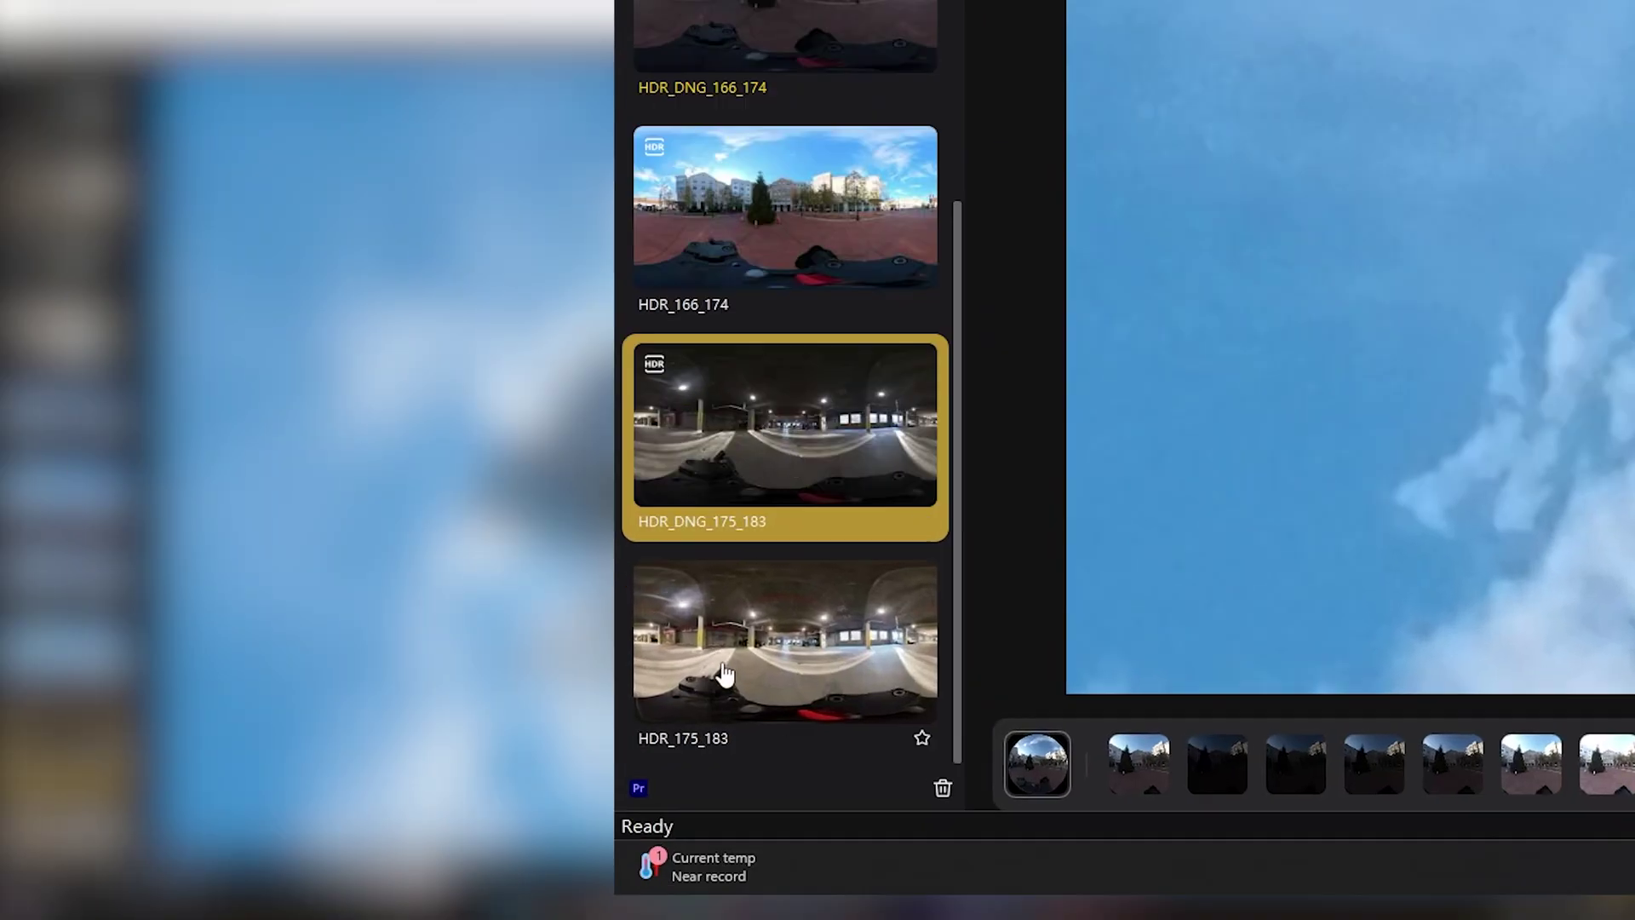
Preview the merged HDR_175_183 panorama, then return to the HDR_DNG_175_183 bracket
{"action": "left_click", "coordinate": [767, 660]}
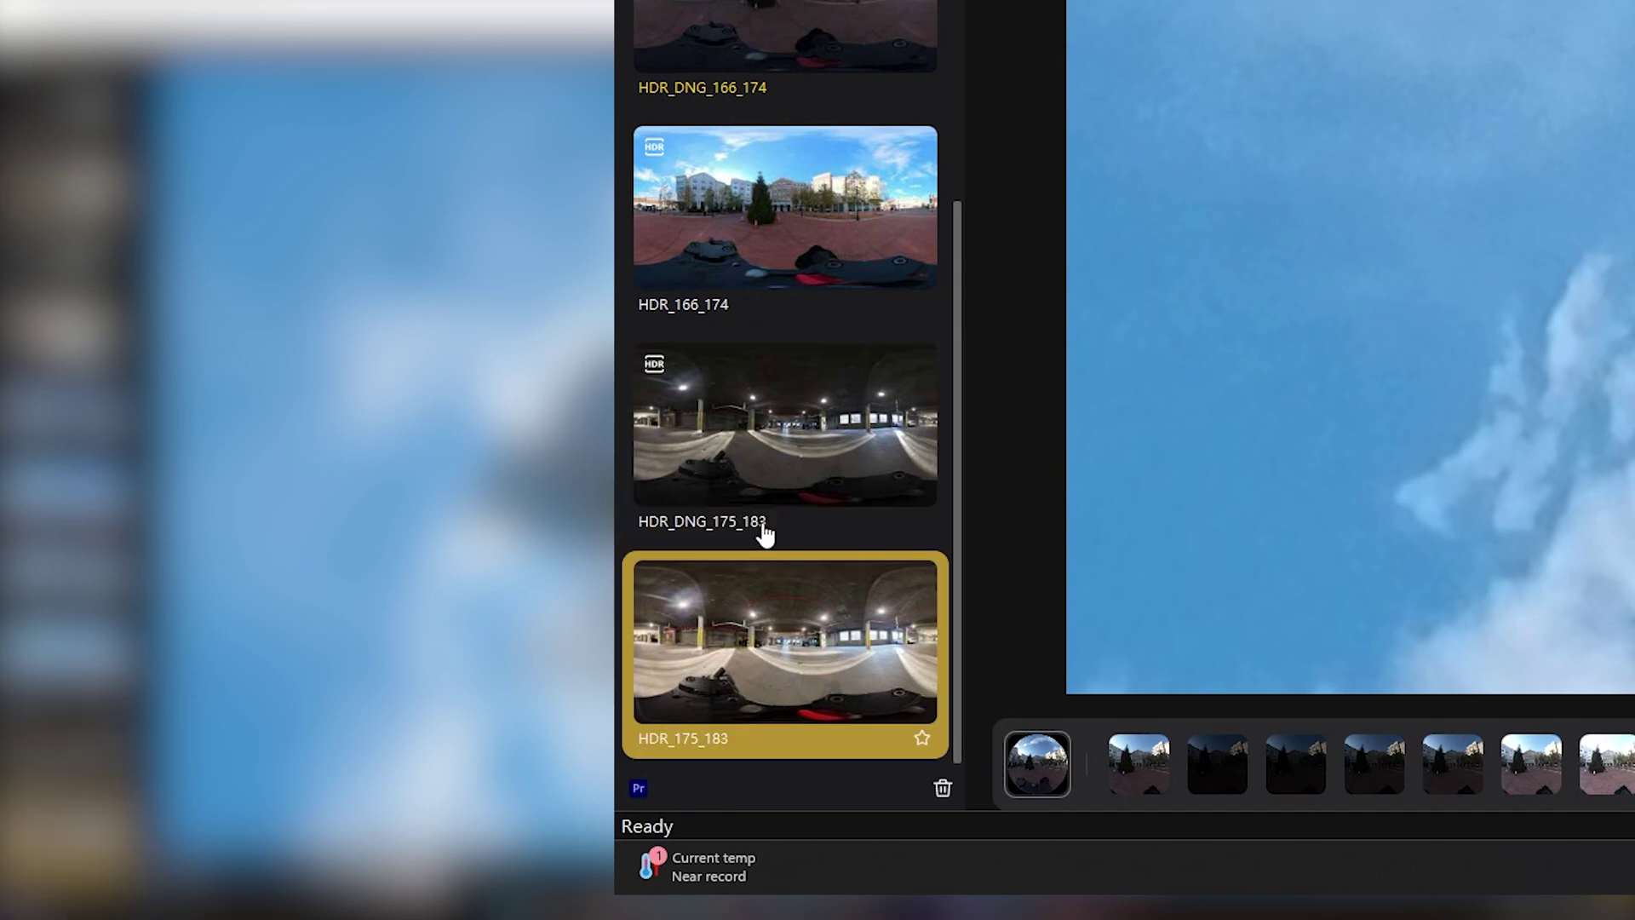
{"action": "left_click", "coordinate": [764, 524]}
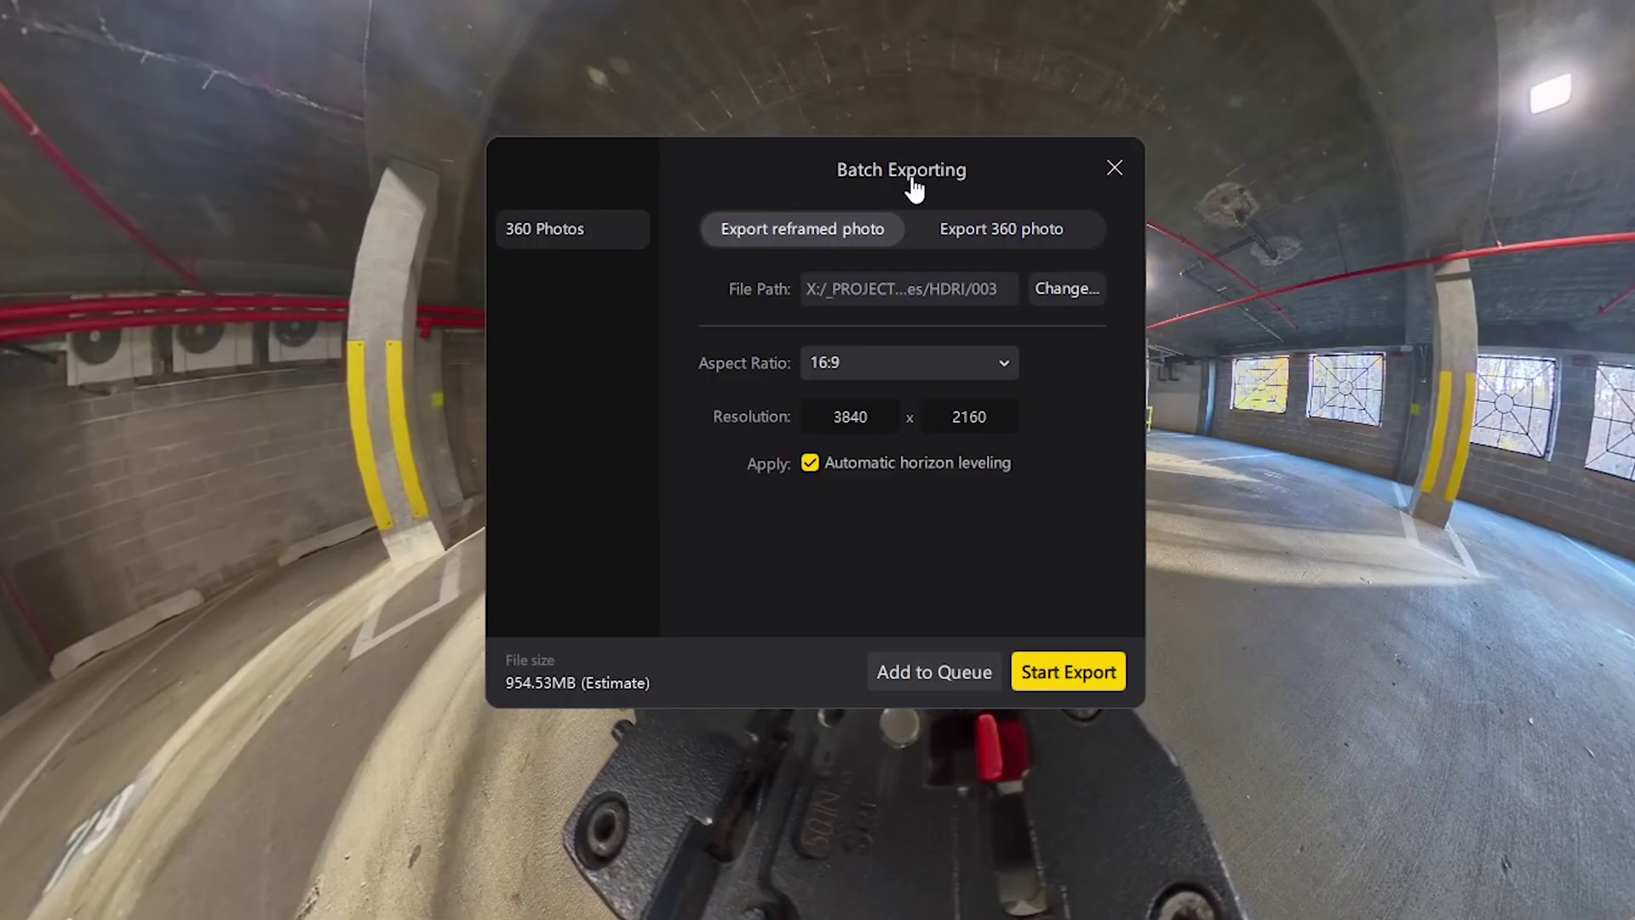
Export the bracket as original-resolution 360 photos into the HDRI\003 folder
{"action": "left_click", "coordinate": [1005, 245]}
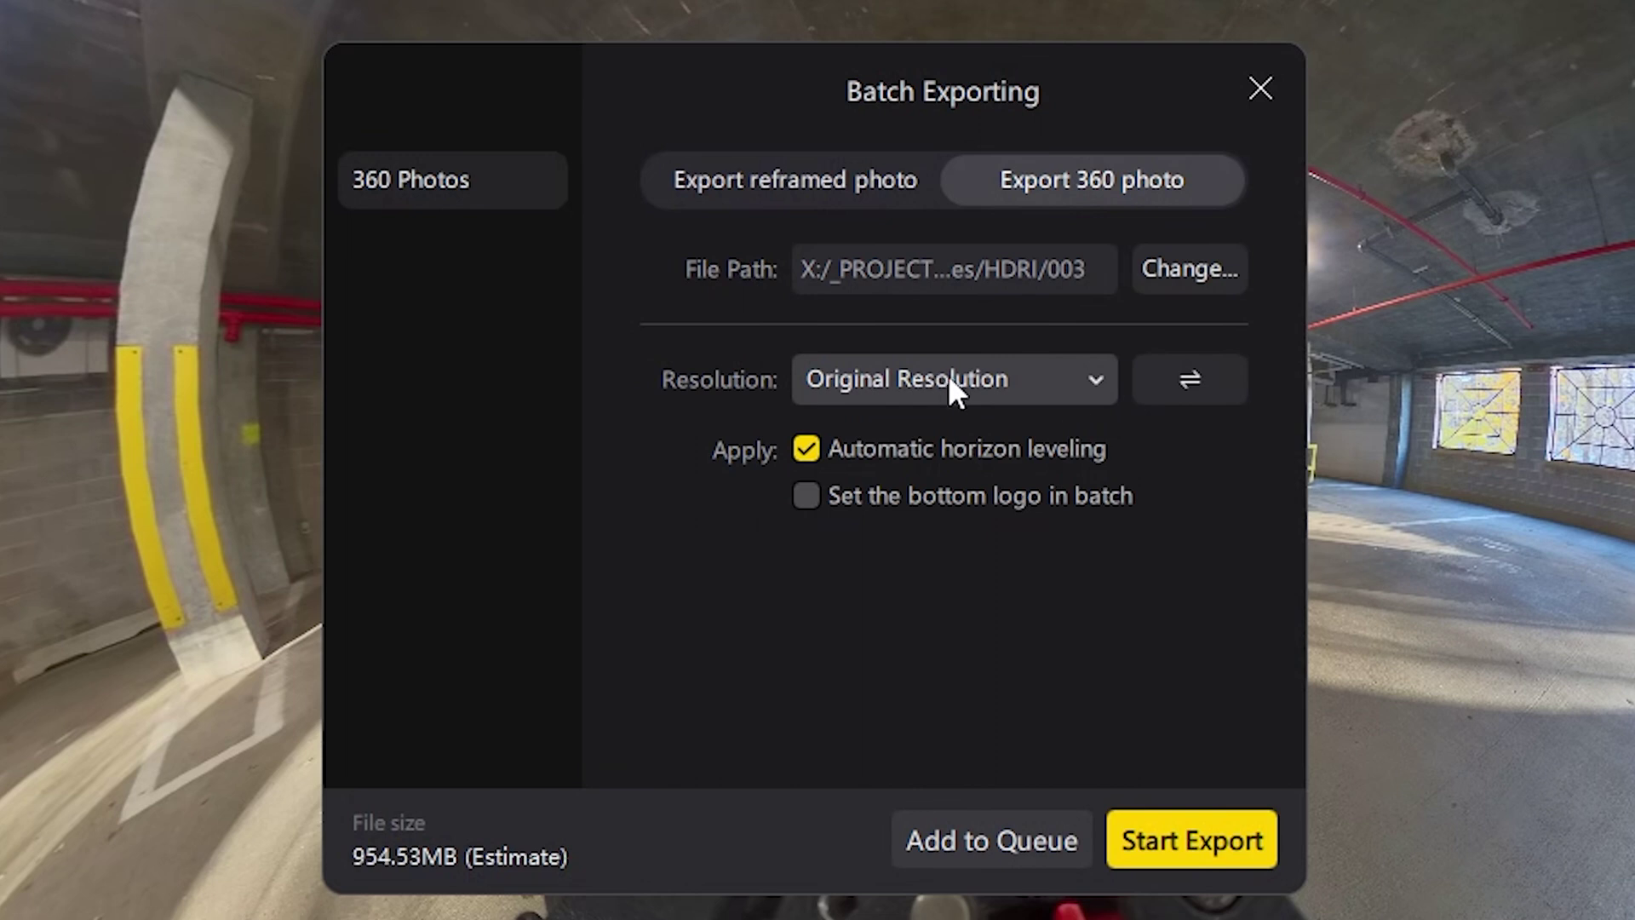
{"action": "left_click", "coordinate": [1201, 384]}
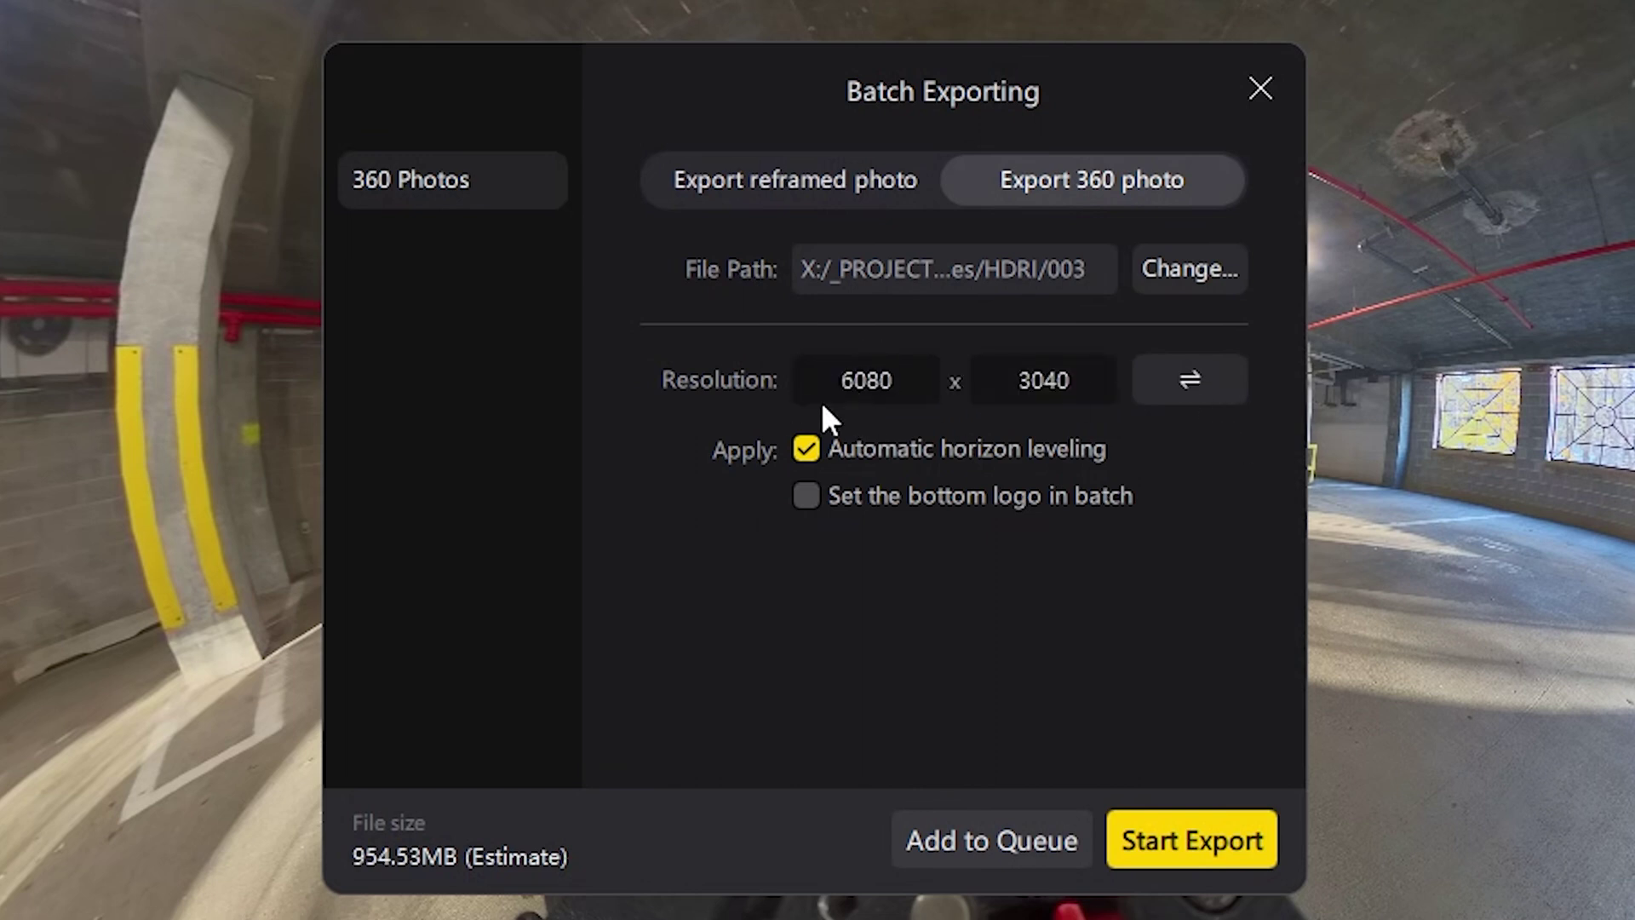
{"action": "left_click", "coordinate": [1173, 390]}
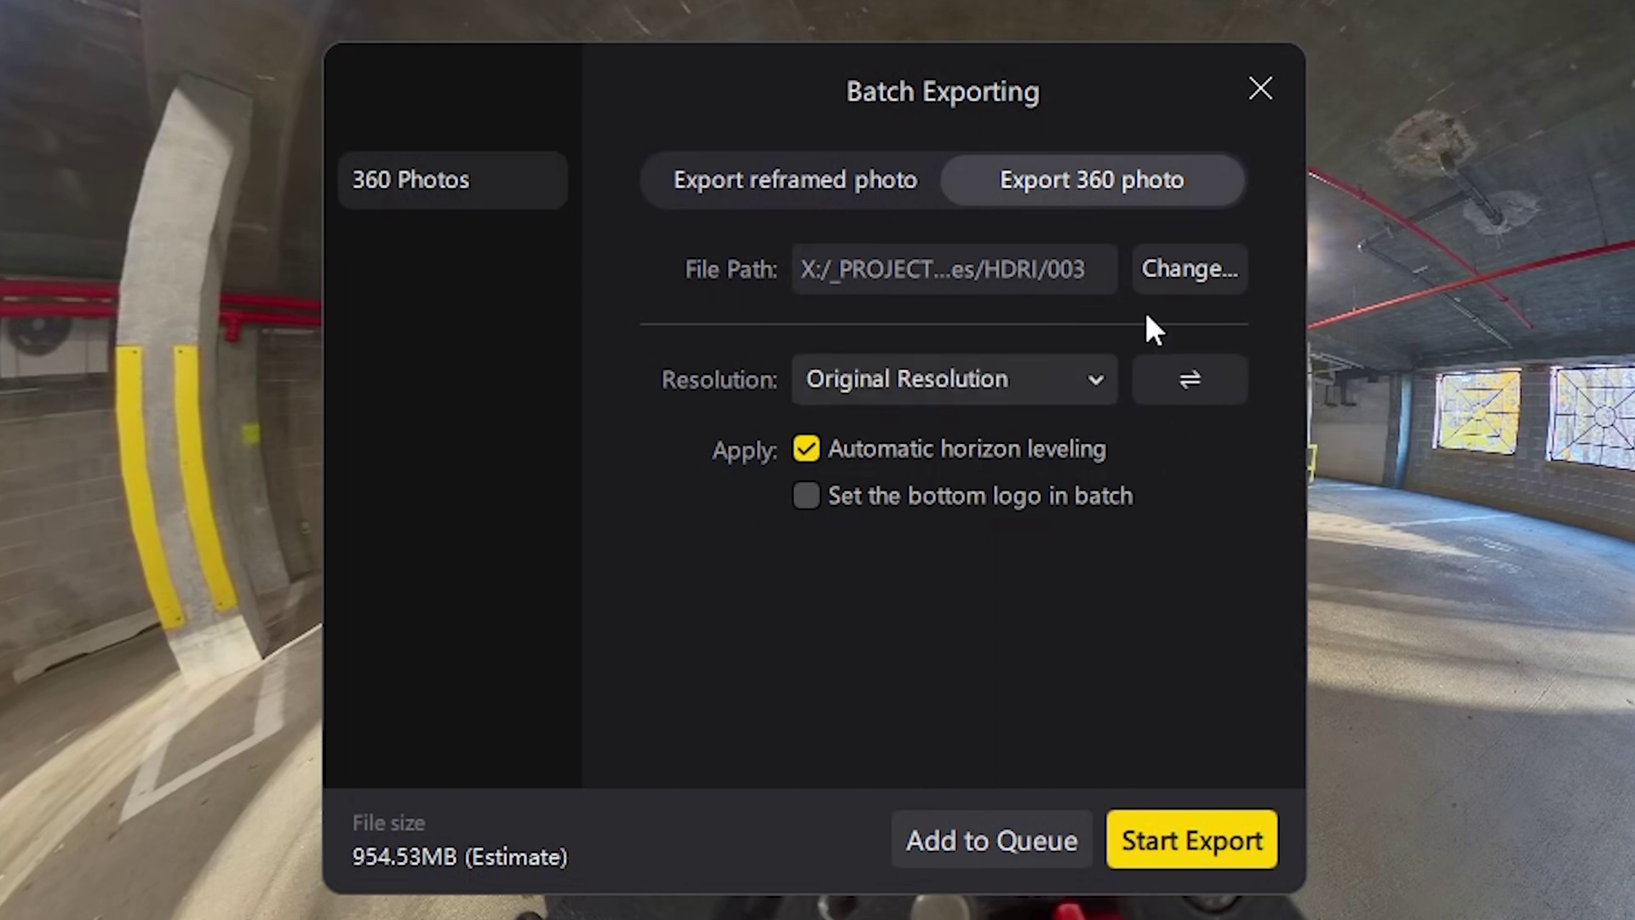
{"action": "left_click", "coordinate": [1186, 270]}
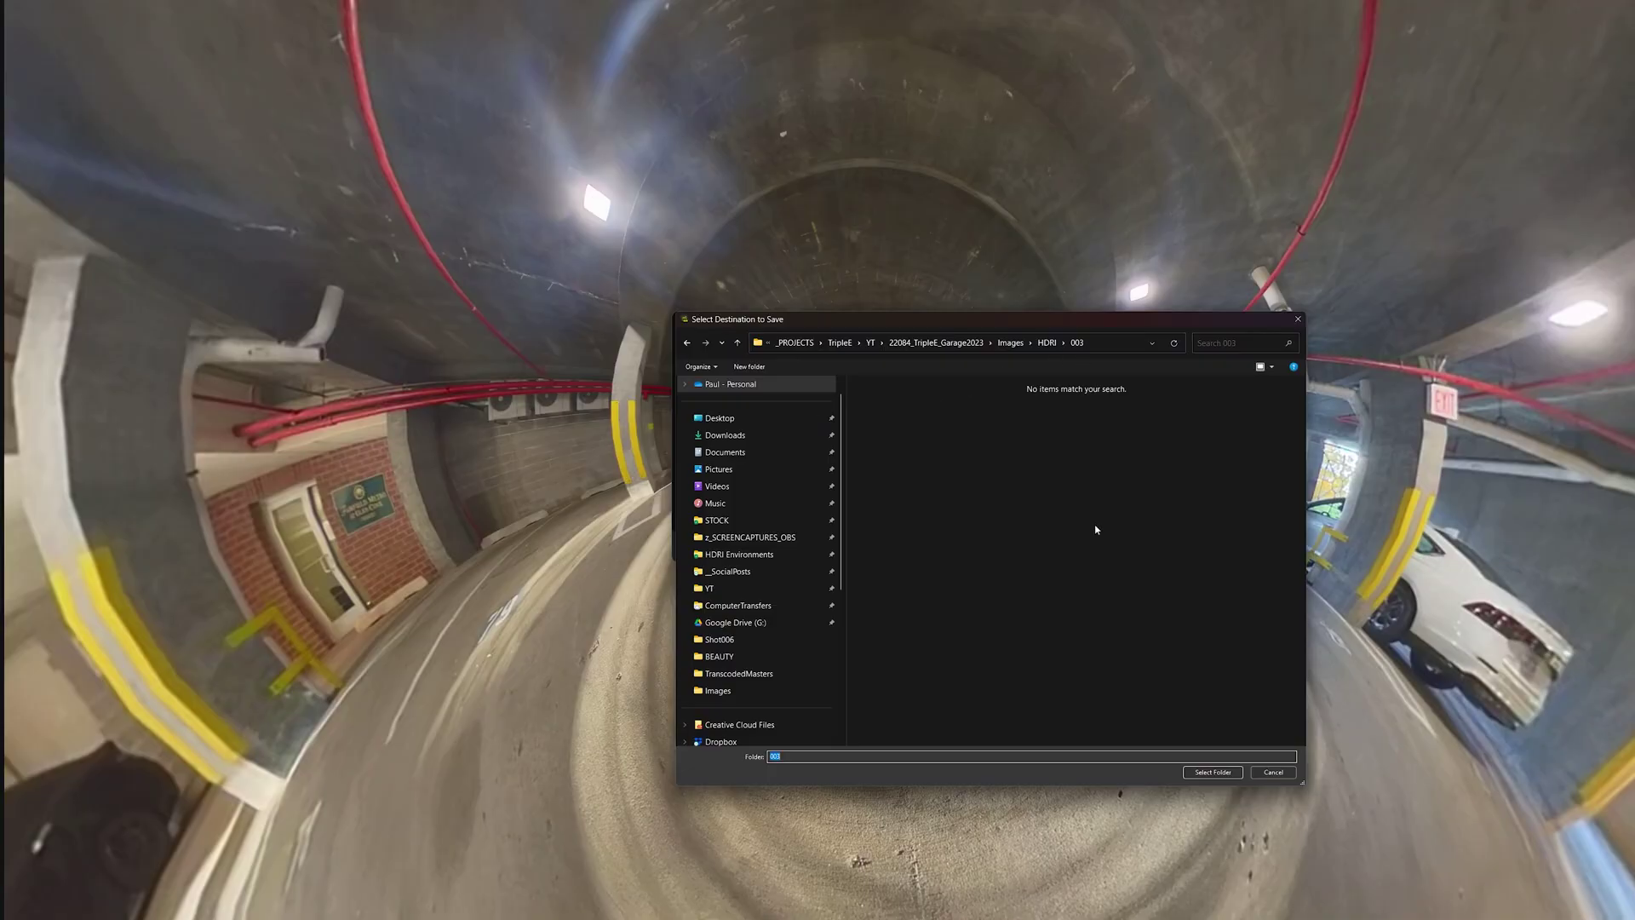
{"action": "left_click", "coordinate": [1213, 772]}
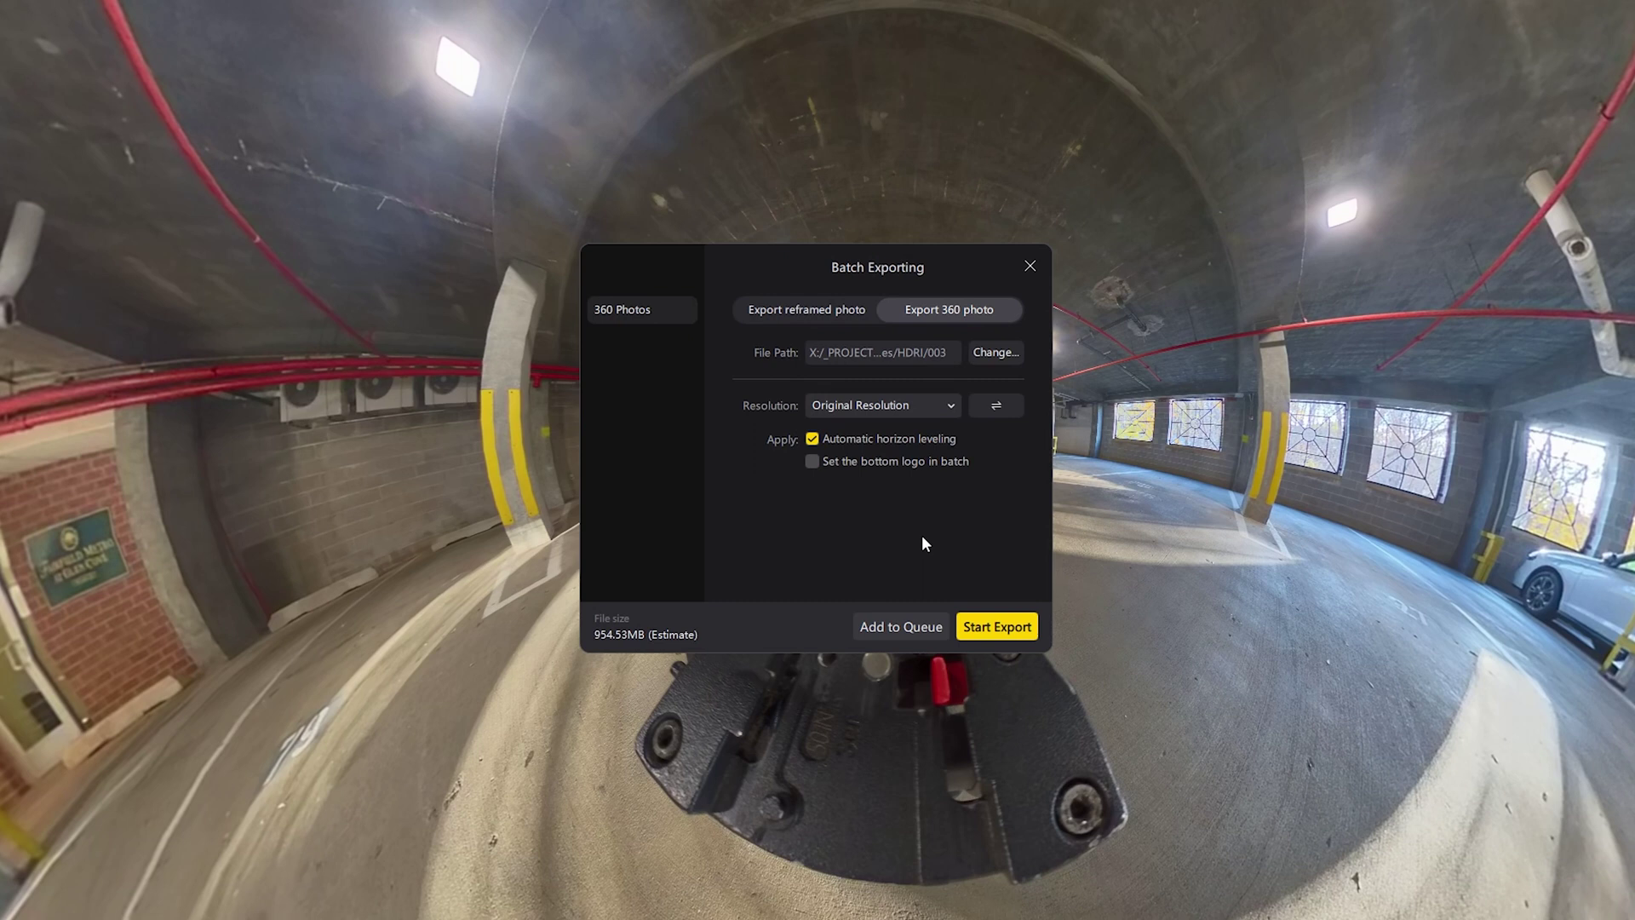
{"action": "left_click", "coordinate": [995, 627]}
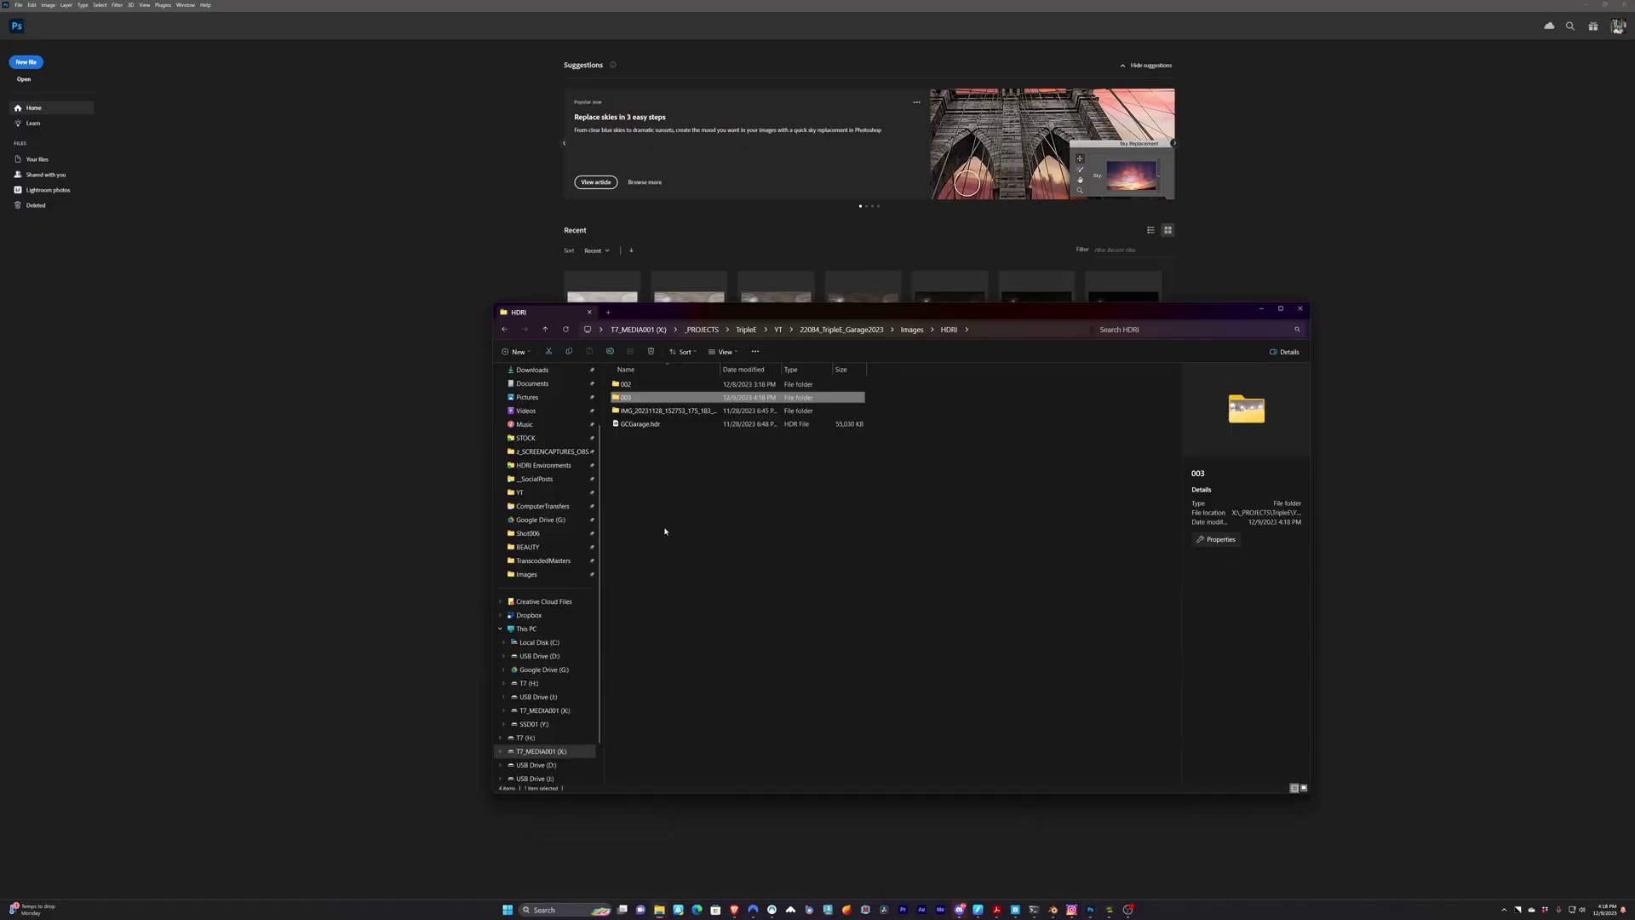
Select all nine DNG exposures in folder 003 and drag them into Photoshop
{"action": "double_click", "coordinate": [647, 397]}
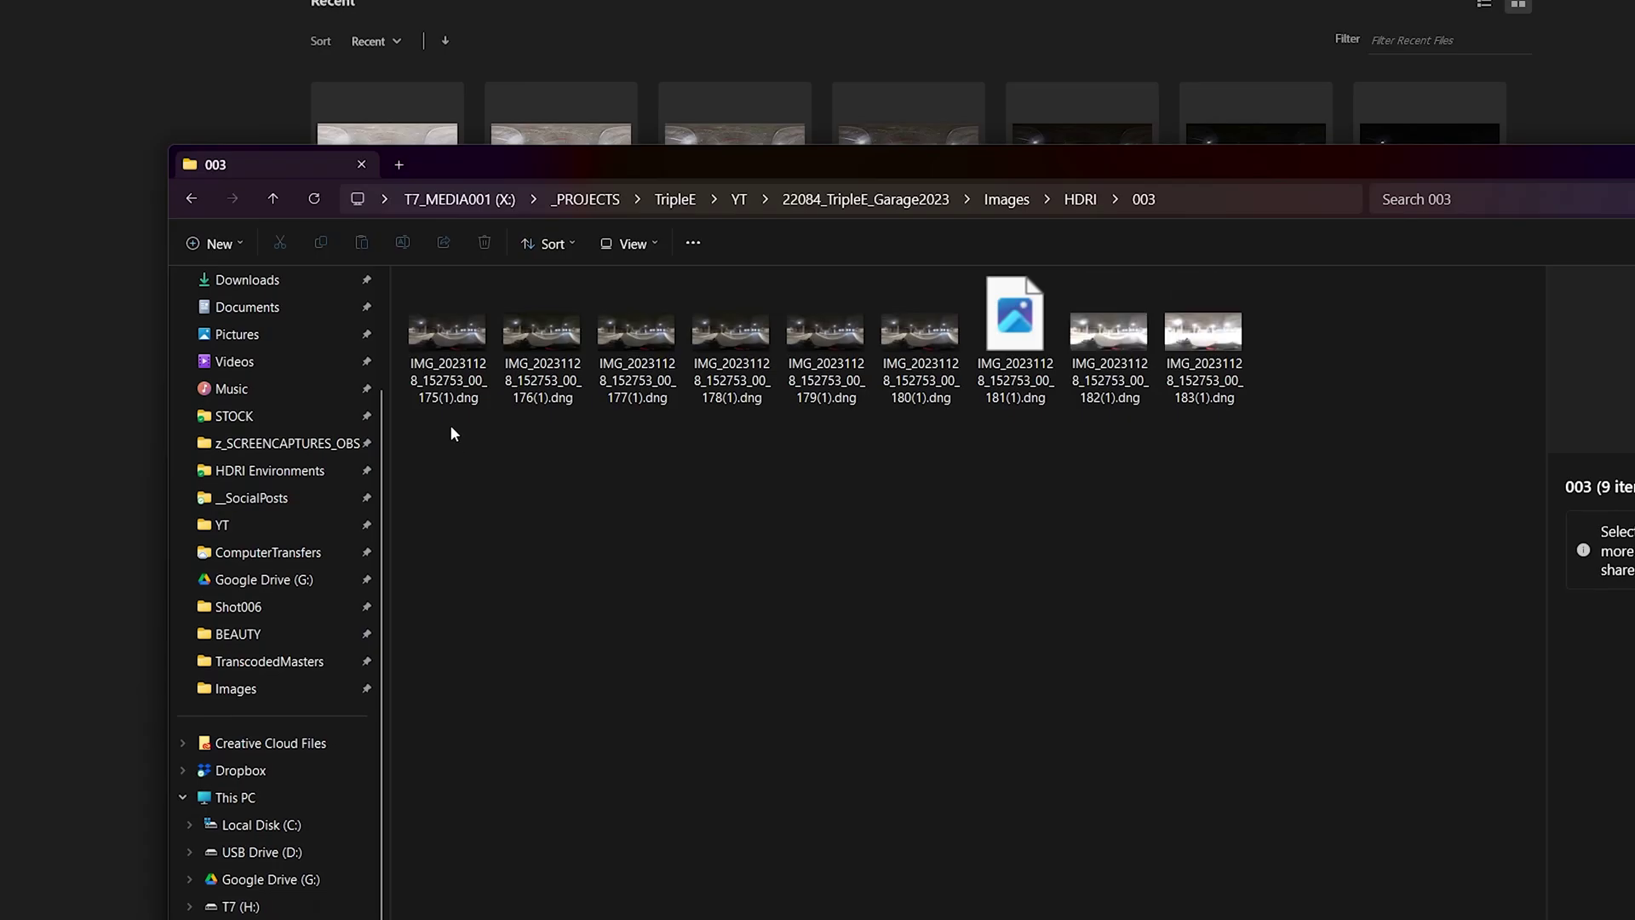
{"action": "left_click_drag", "start_coordinate": [449, 430], "coordinate": [1278, 311]}
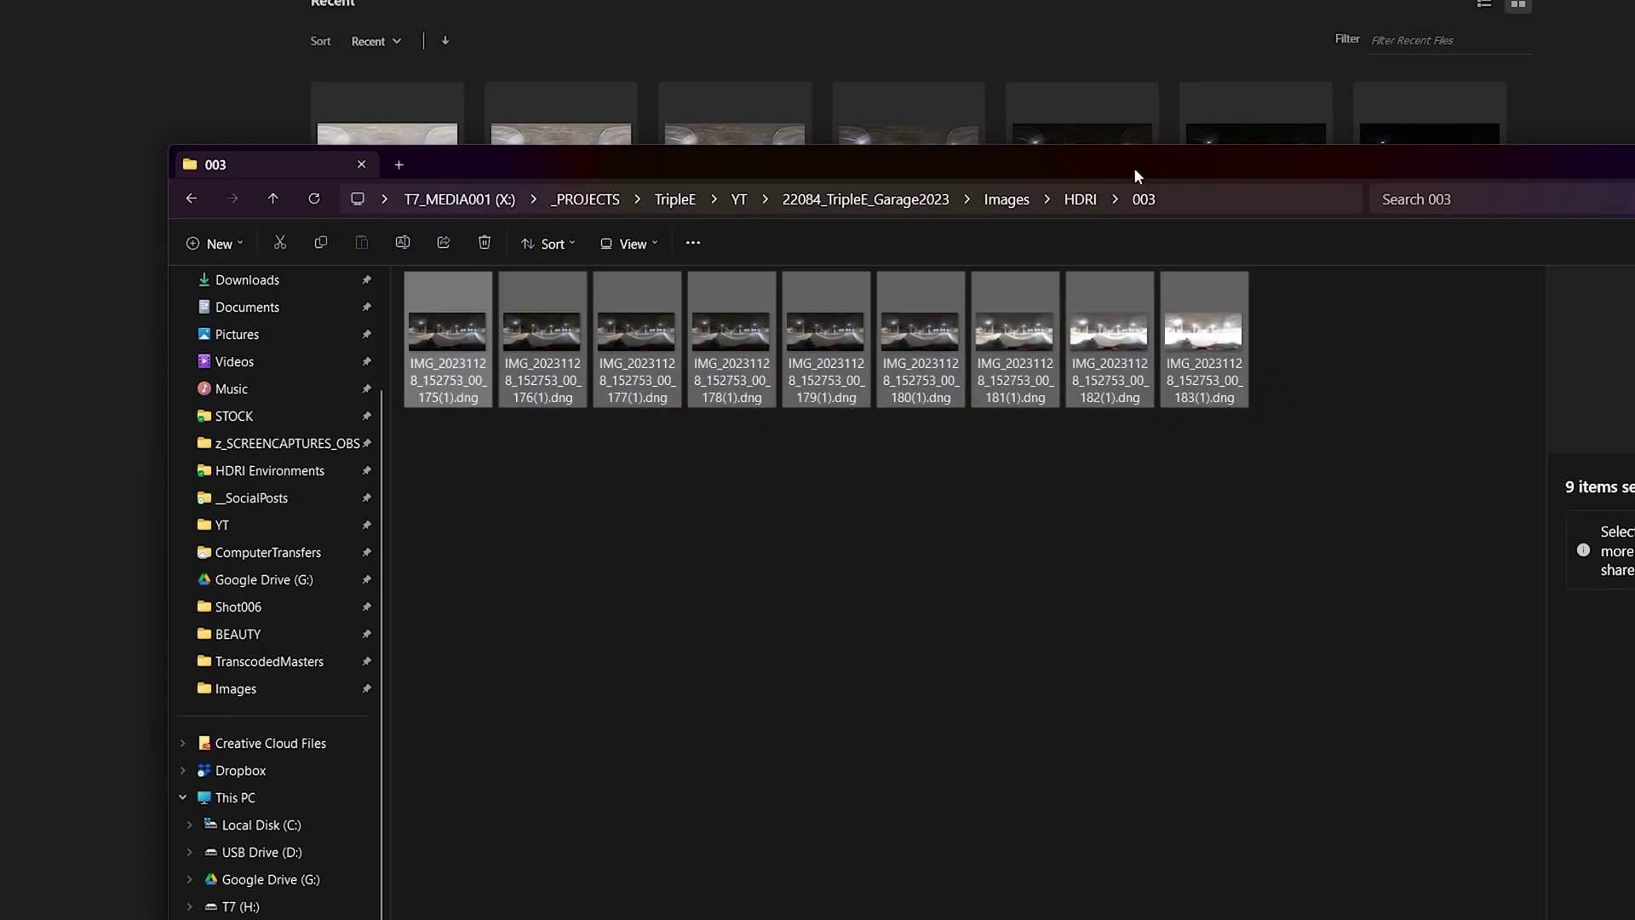
{"action": "left_click_drag", "start_coordinate": [1135, 170], "coordinate": [1328, 436]}
{"action": "left_click_drag", "start_coordinate": [1304, 602], "coordinate": [43, 141]}
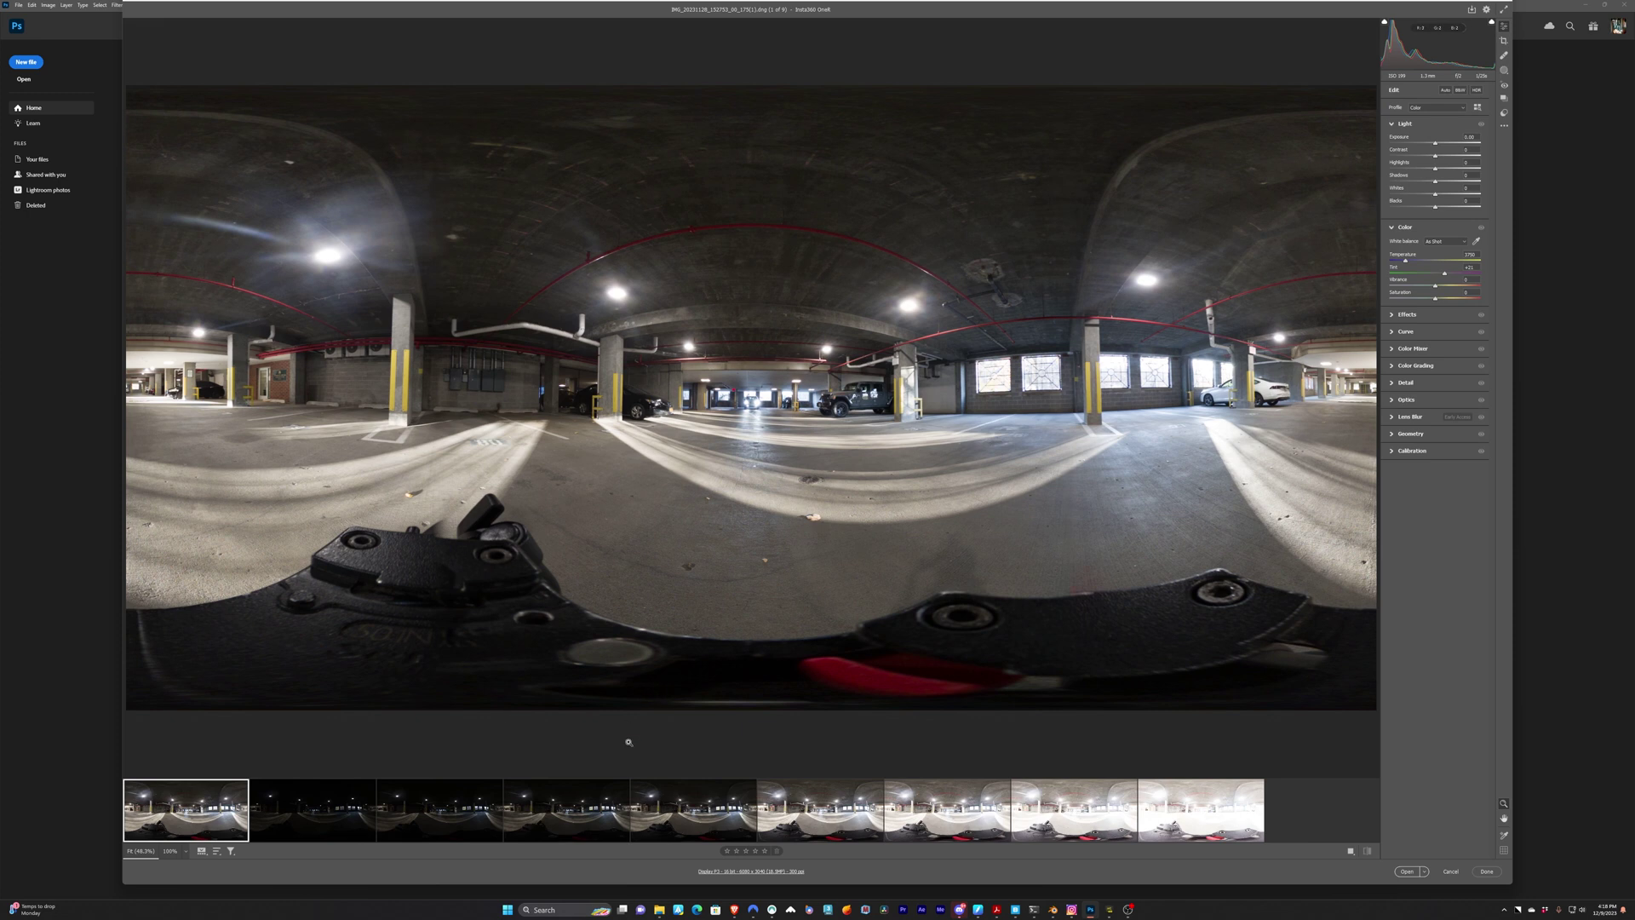
Select all nine filmstrip exposures in Camera Raw and open them as Photoshop documents
{"action": "key", "text": "shift"}
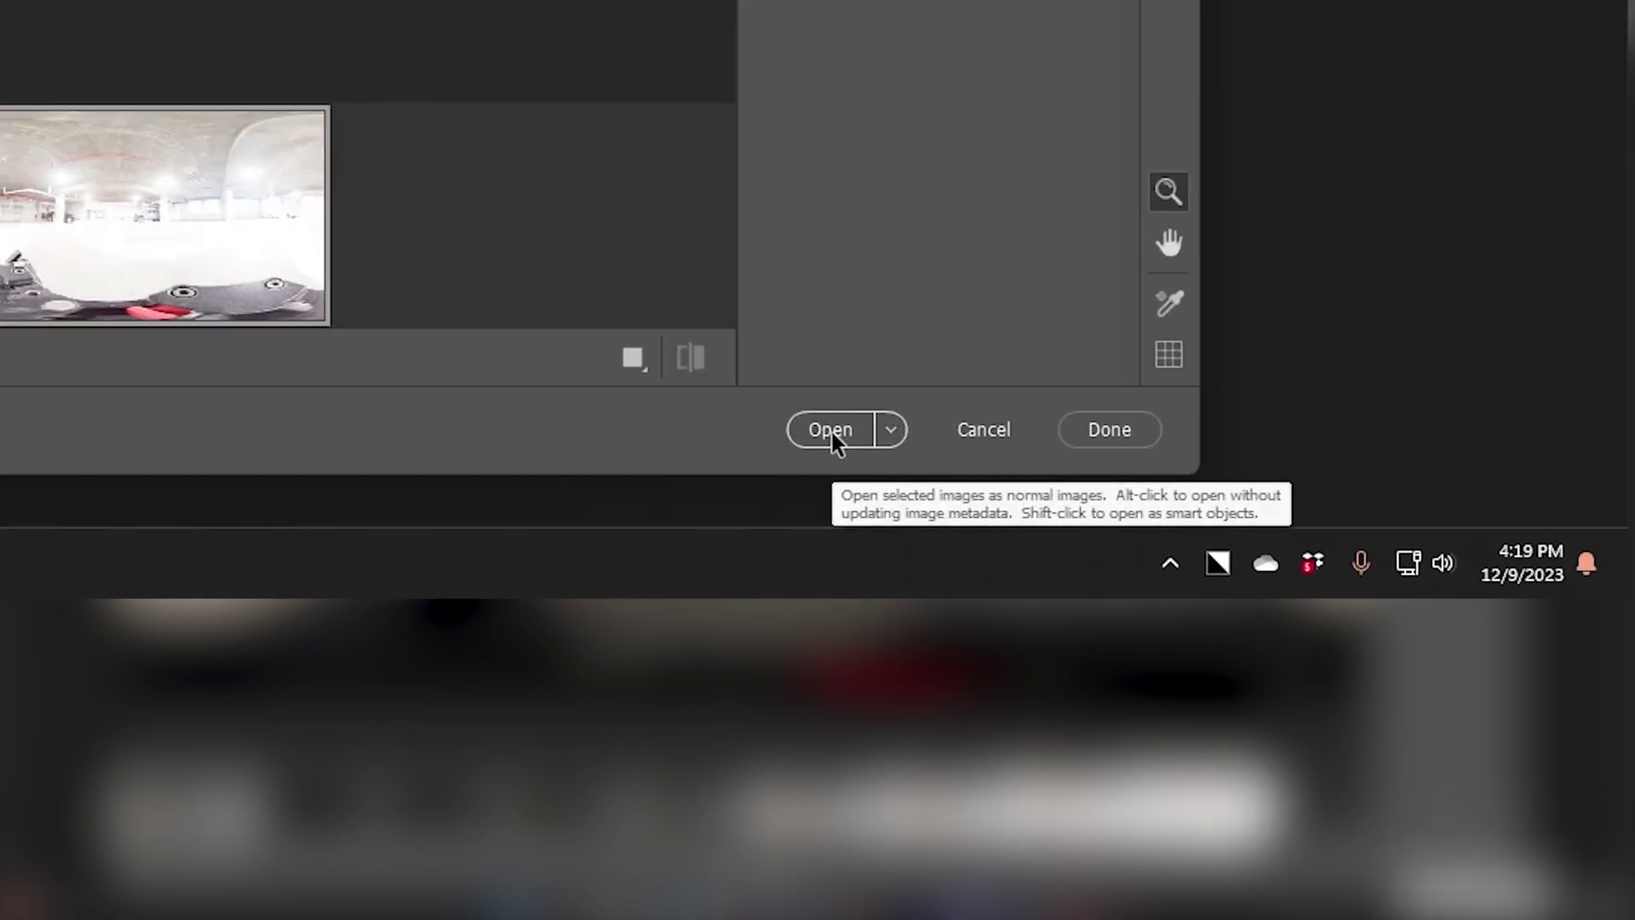
{"action": "left_click", "coordinate": [830, 430]}
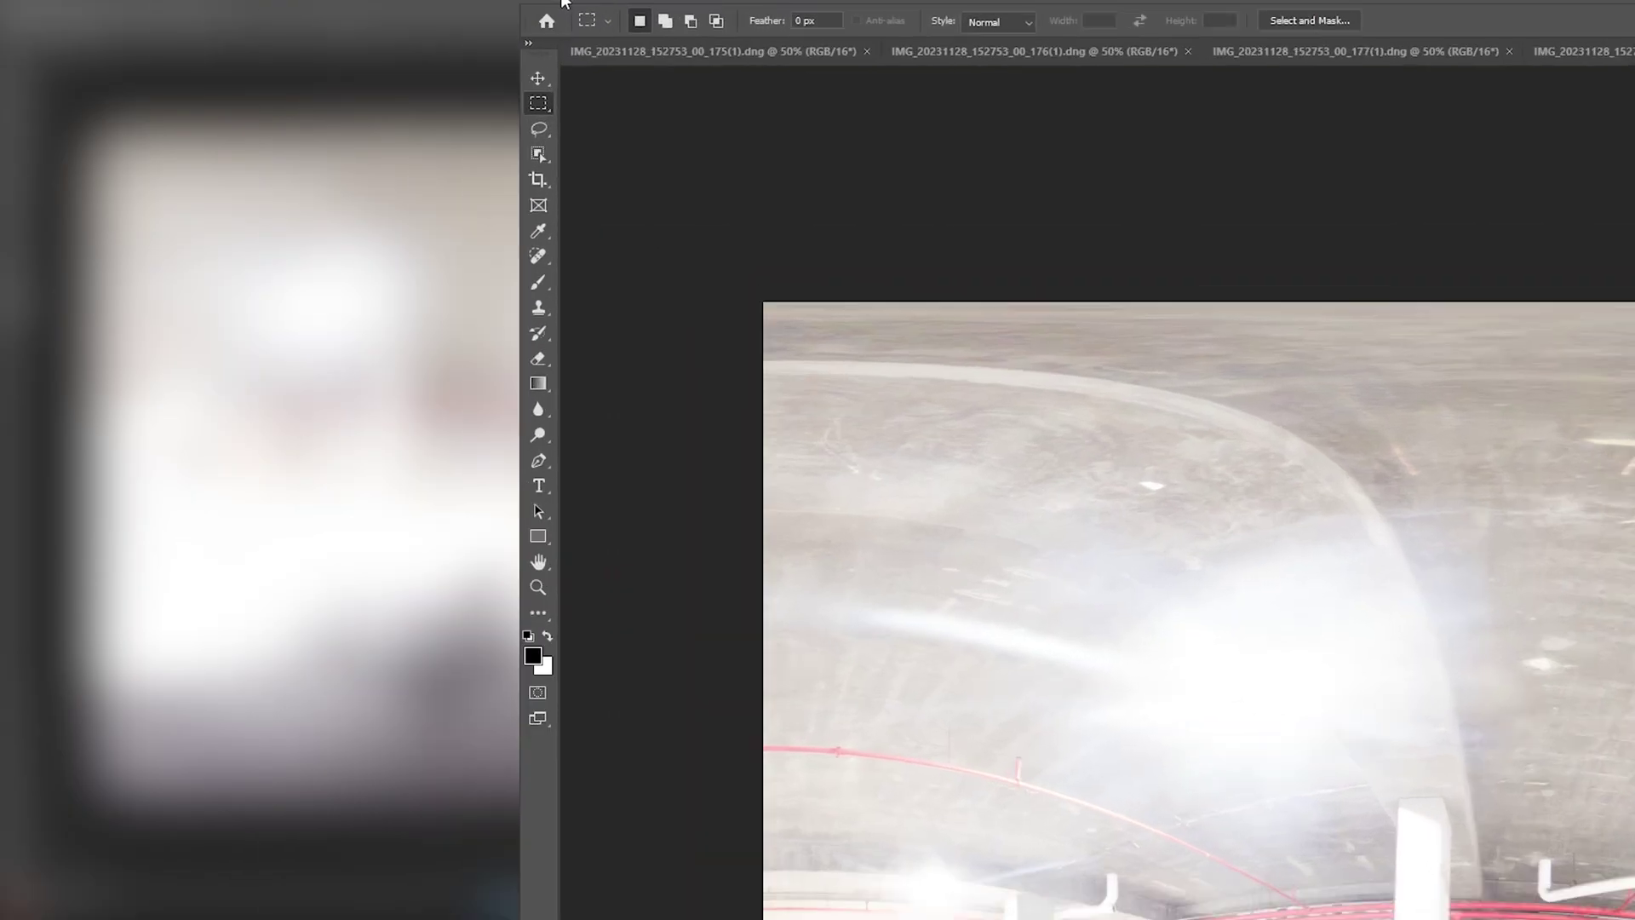
Load all open files into File > Automate > Merge to HDR Pro and run it
{"action": "left_click", "coordinate": [17, 5]}
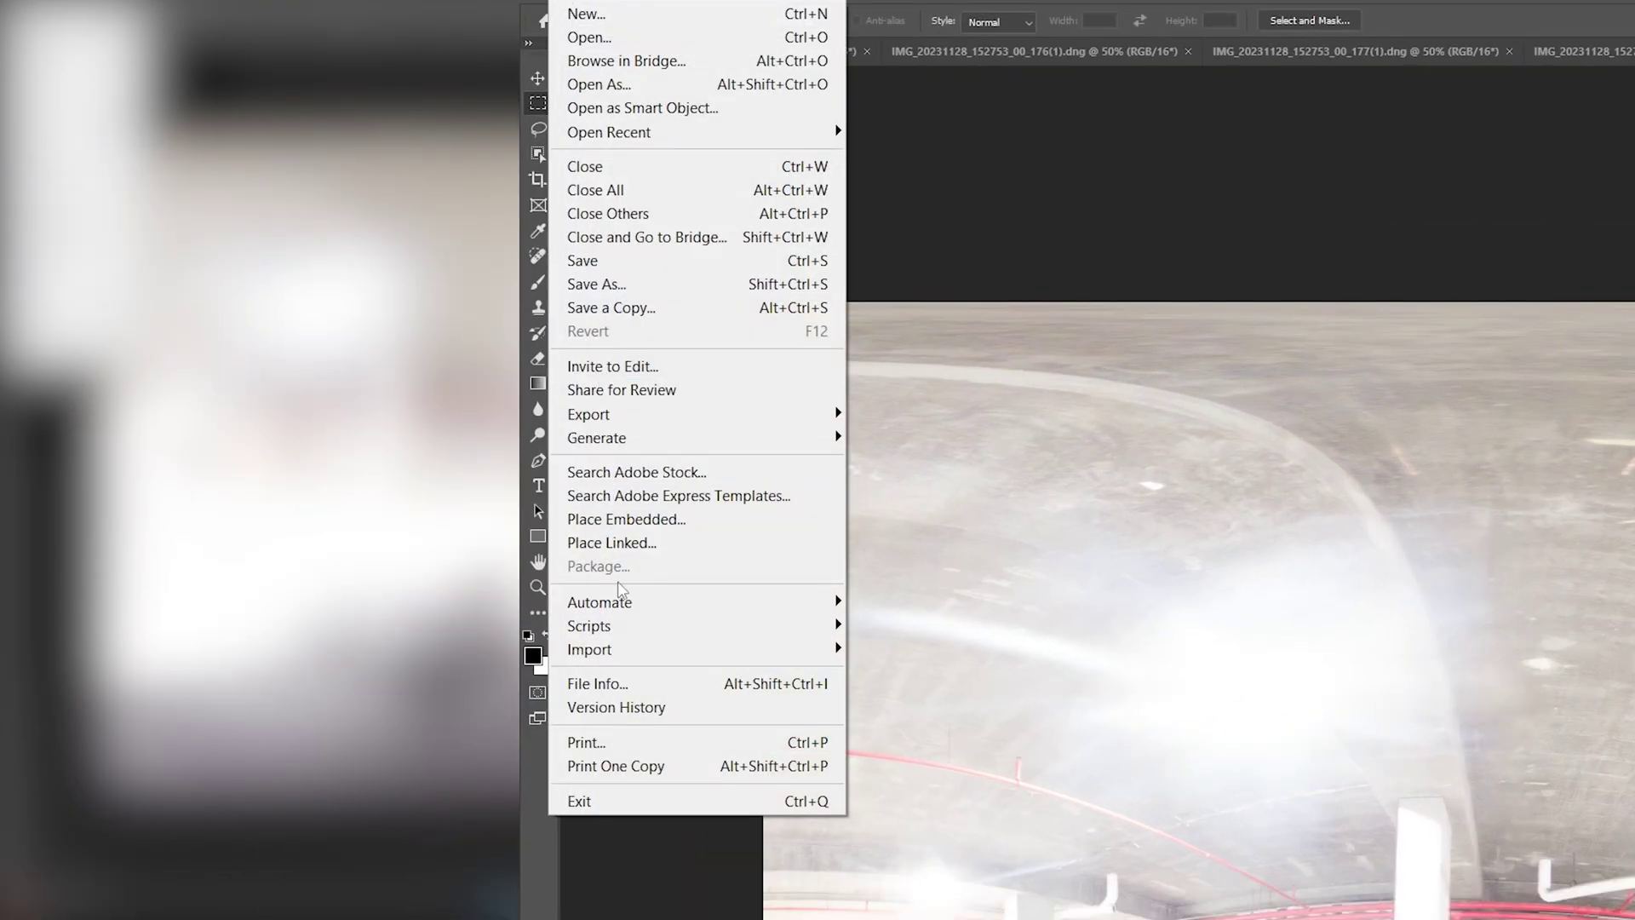
{"action": "mouse_move", "coordinate": [627, 602]}
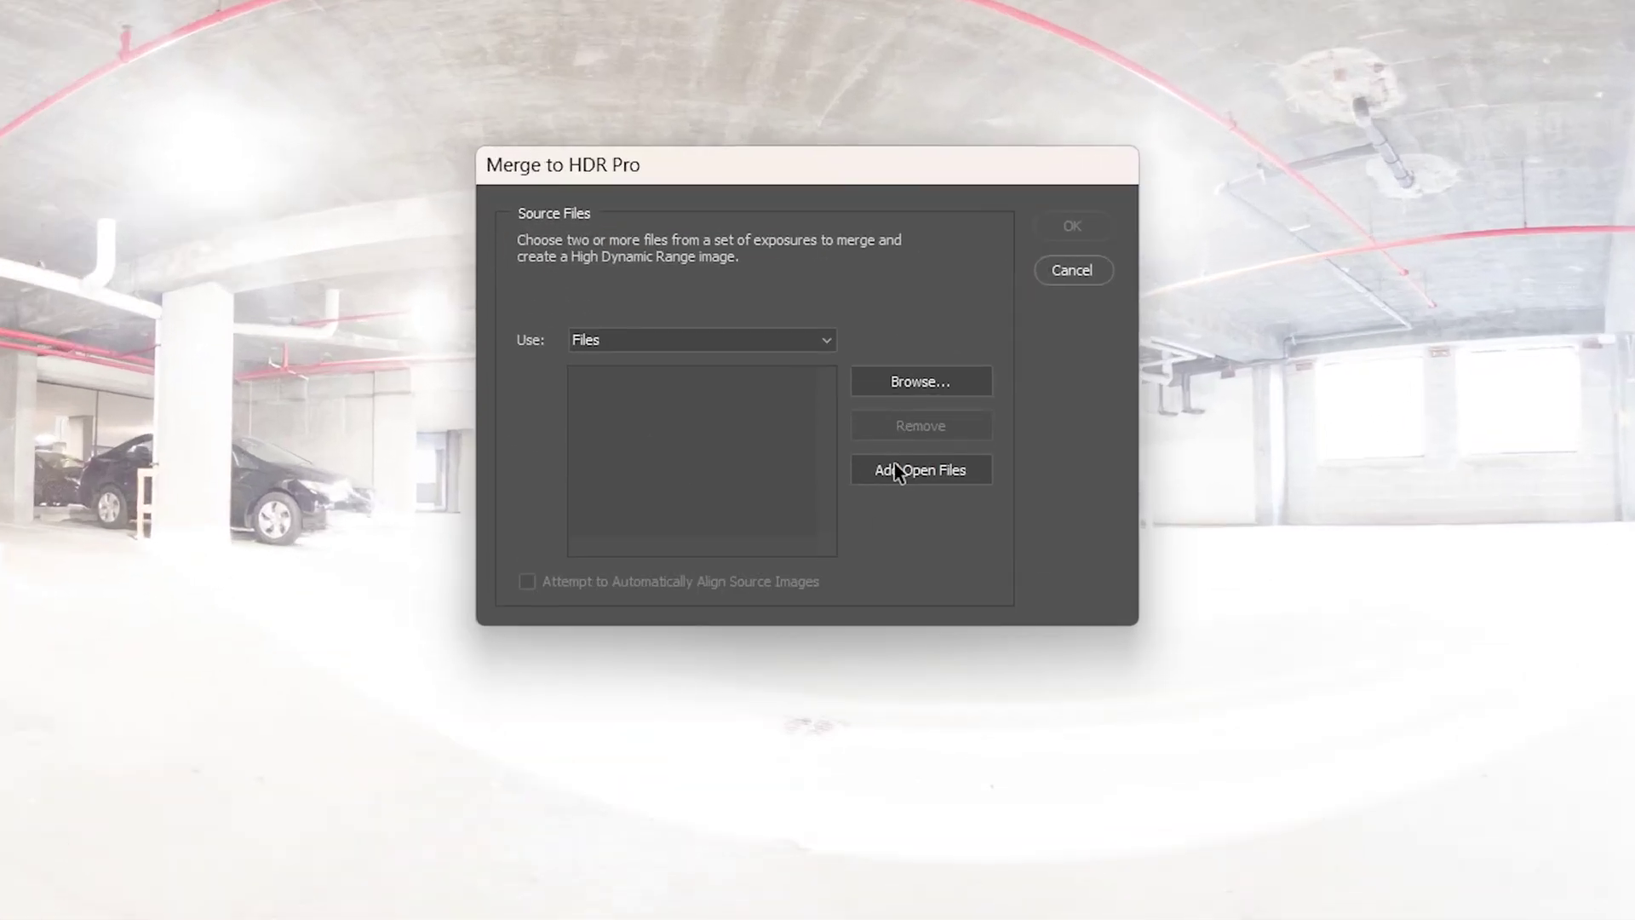
{"action": "left_click", "coordinate": [939, 473]}
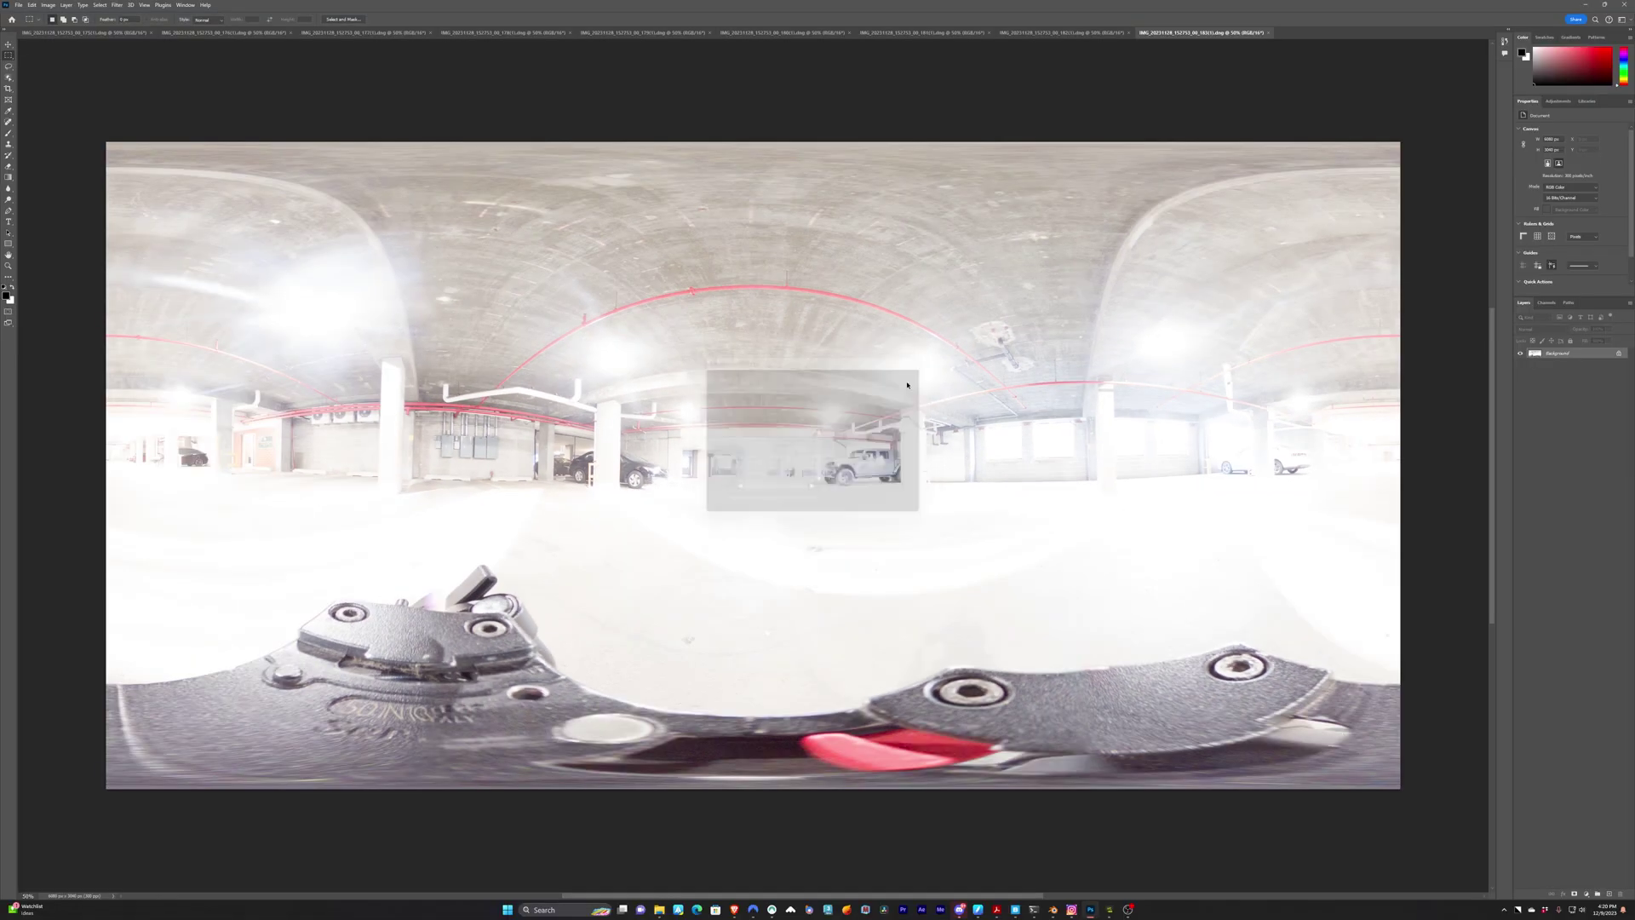
{"action": "left_click", "coordinate": [1082, 228]}
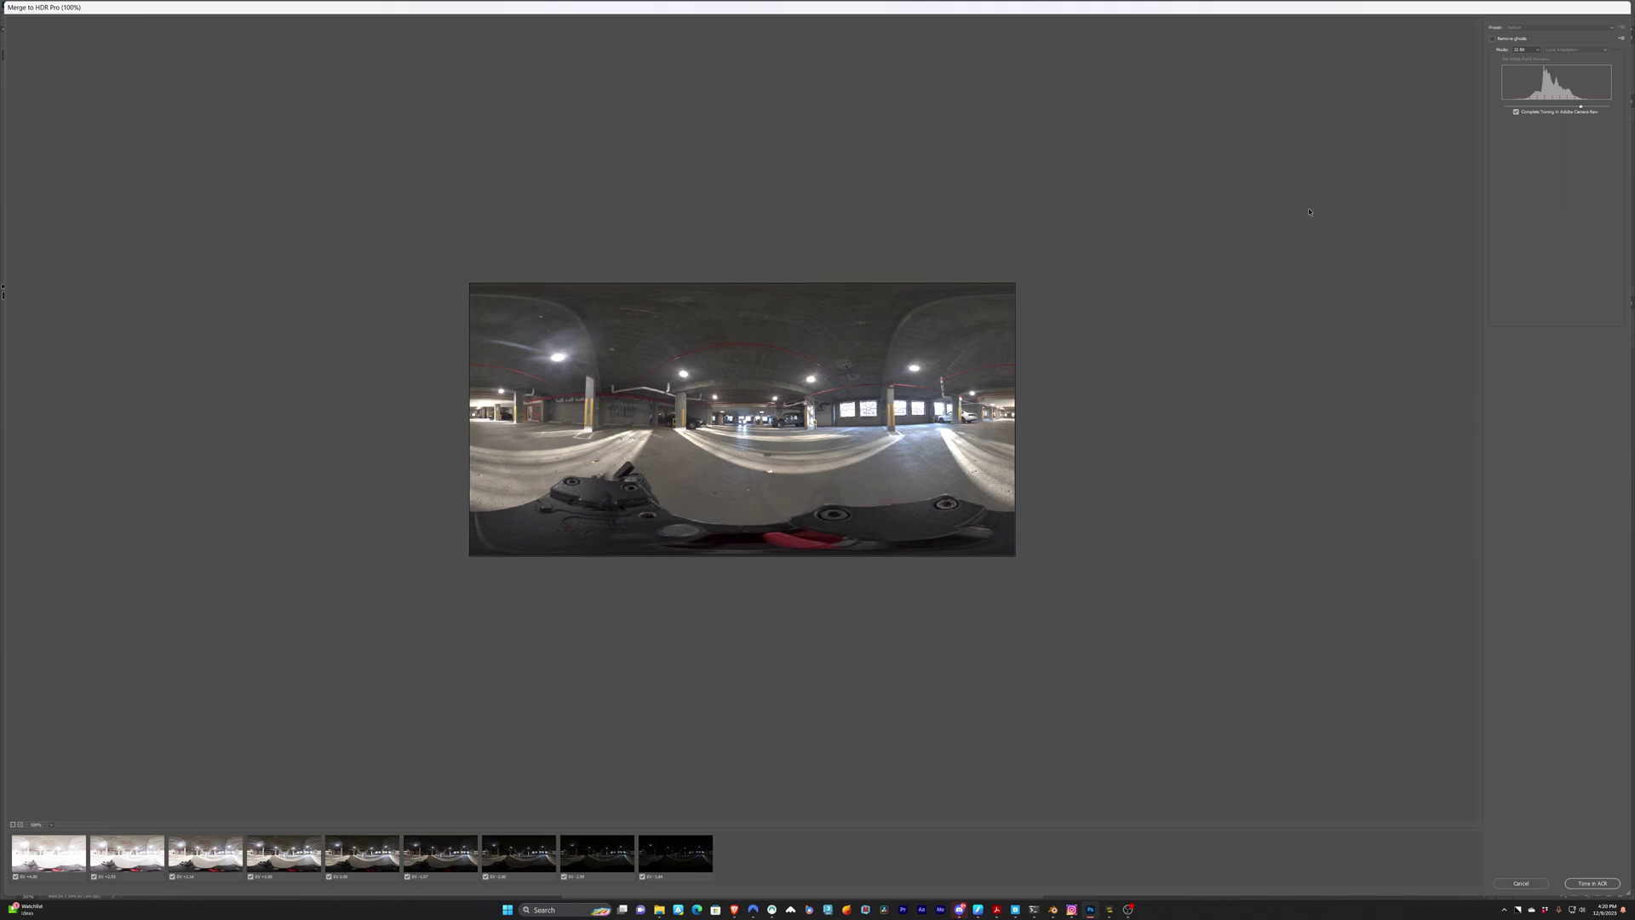
Create the merge at 32 Bit with Complete Toning in Adobe Camera Raw unticked
{"action": "left_click", "coordinate": [1524, 51]}
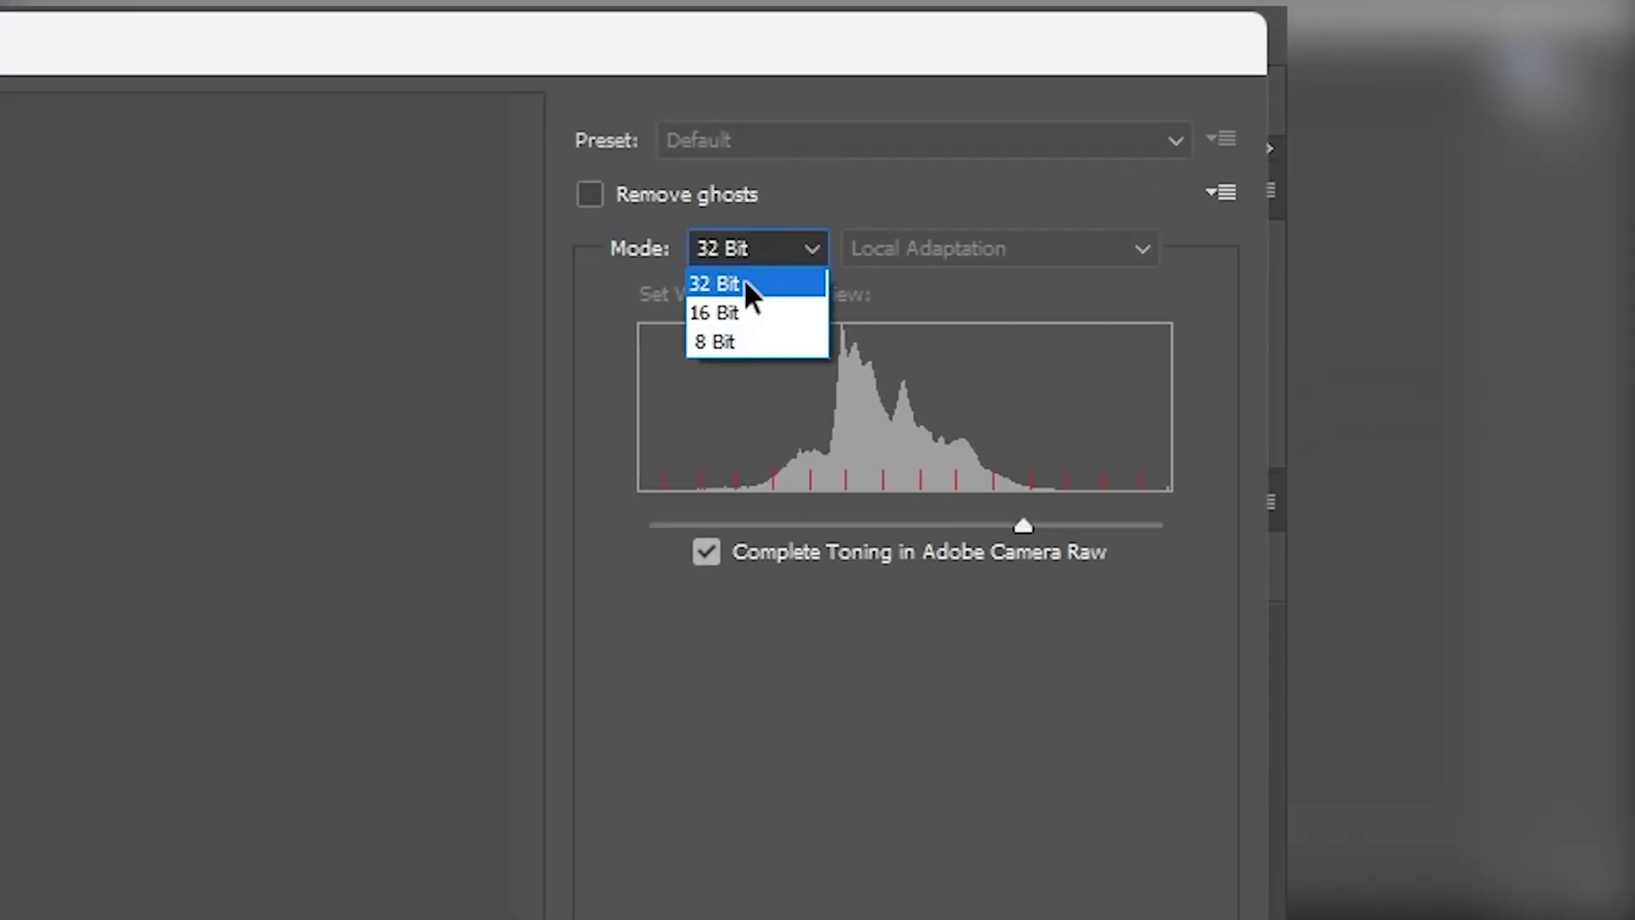
{"action": "left_click", "coordinate": [746, 284]}
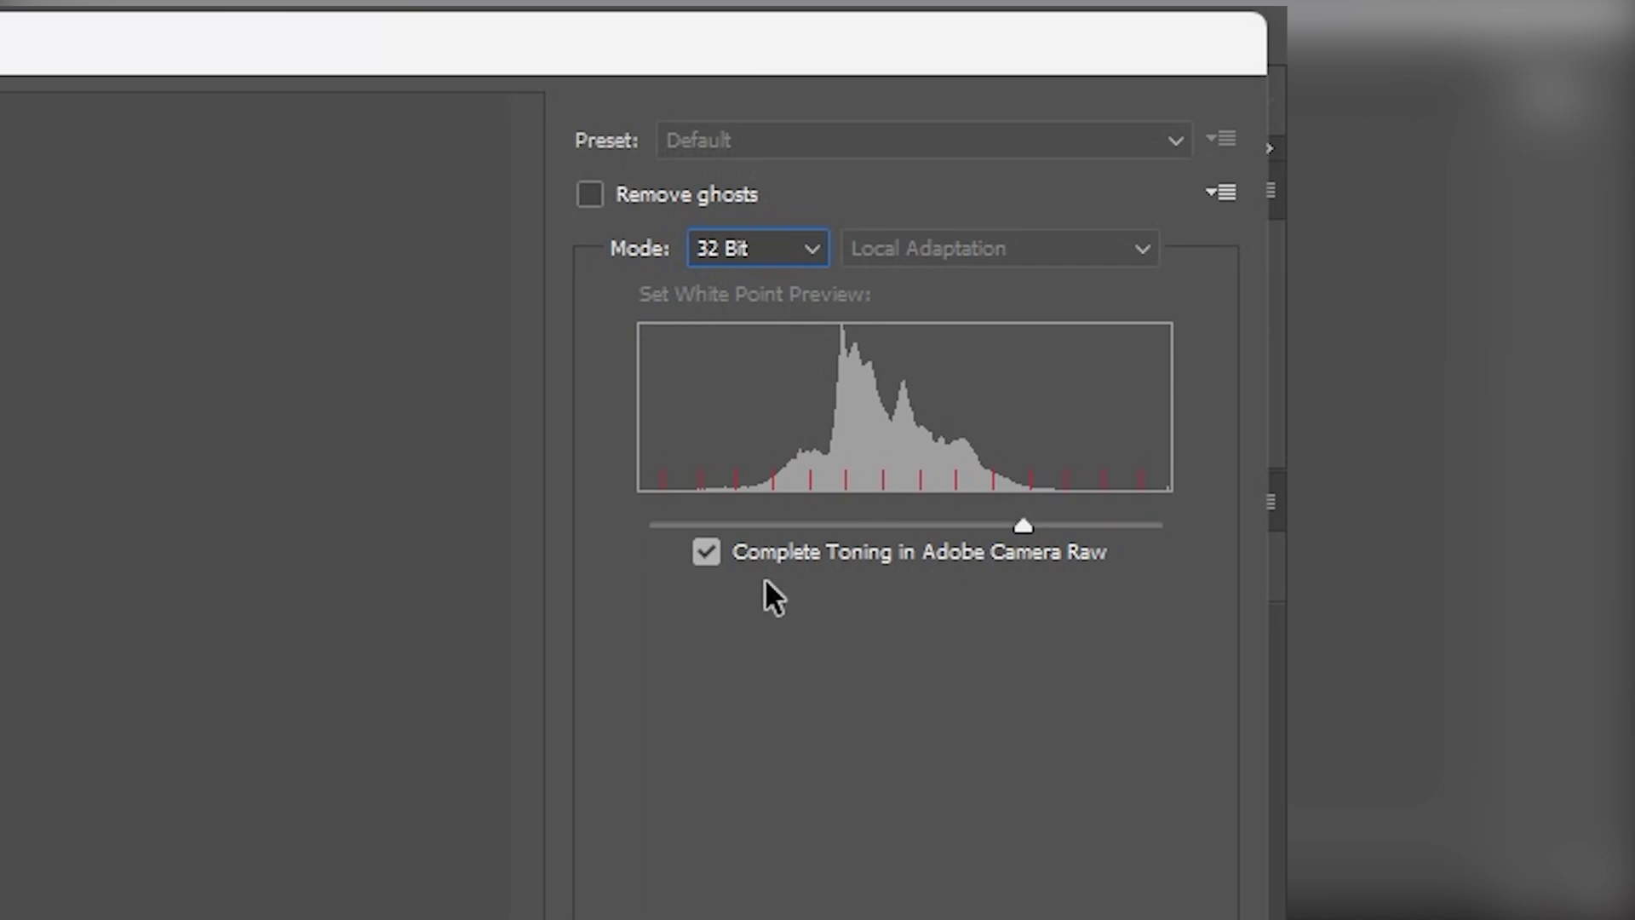
{"action": "left_click", "coordinate": [708, 552]}
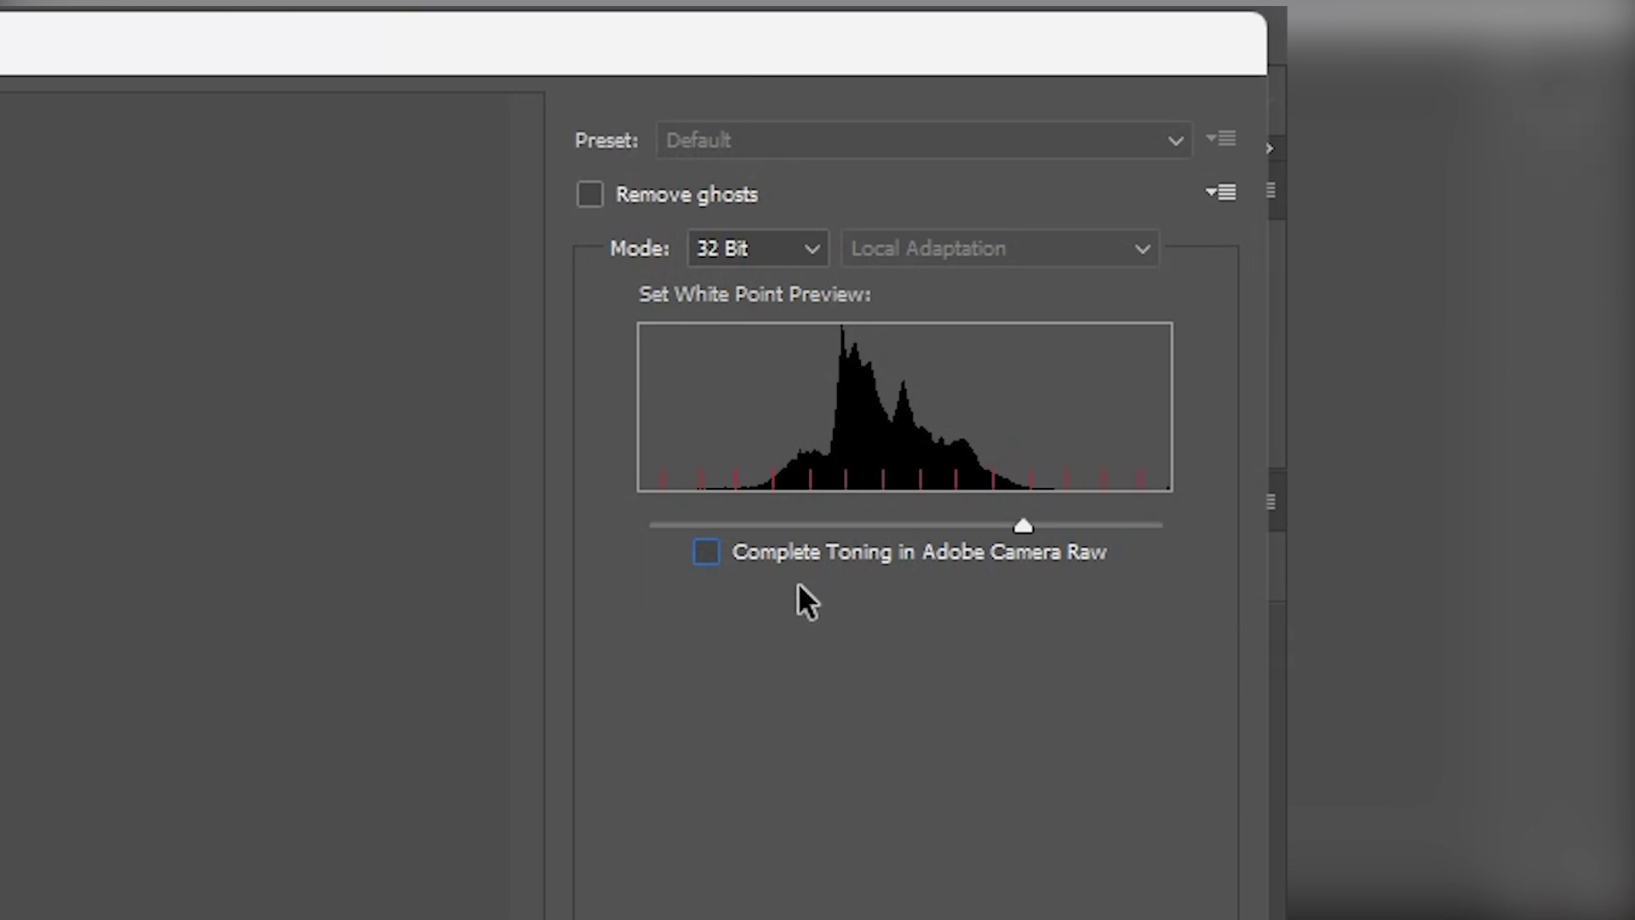
{"action": "left_click", "coordinate": [1041, 489]}
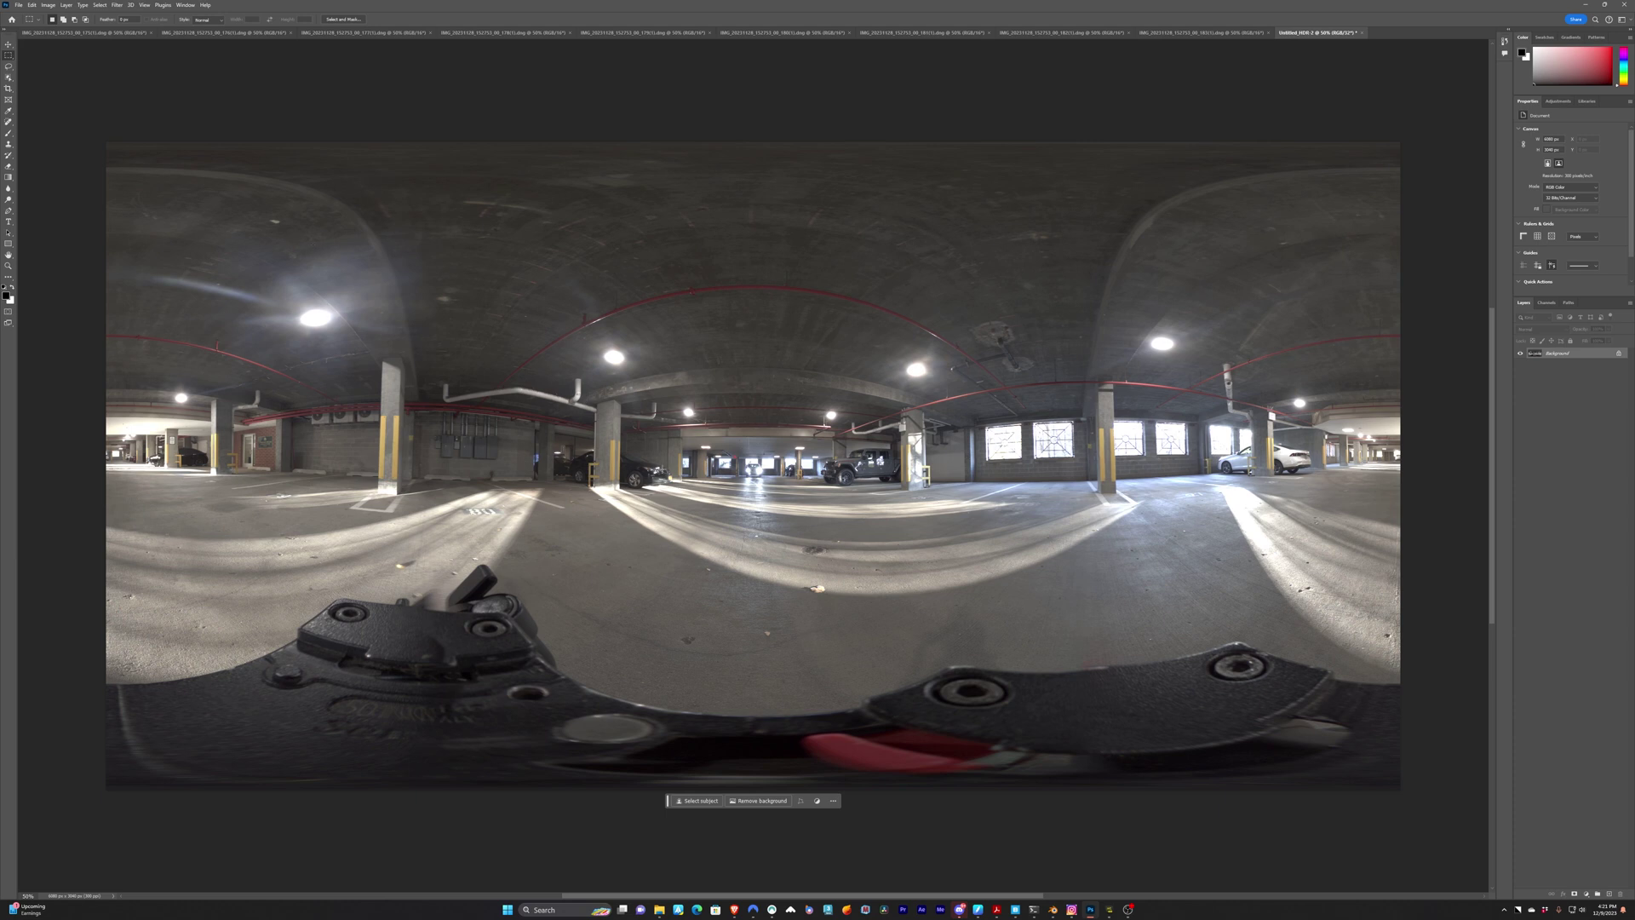
{"action": "key", "text": "l"}
{"action": "mouse_move", "coordinate": [88, 668]}
{"action": "left_mouse_down"}
{"action": "mouse_move", "coordinate": [715, 657]}
{"action": "mouse_move", "coordinate": [1414, 707]}
{"action": "mouse_move", "coordinate": [56, 674]}
{"action": "left_mouse_up"}
{"action": "left_click", "coordinate": [32, 4]}
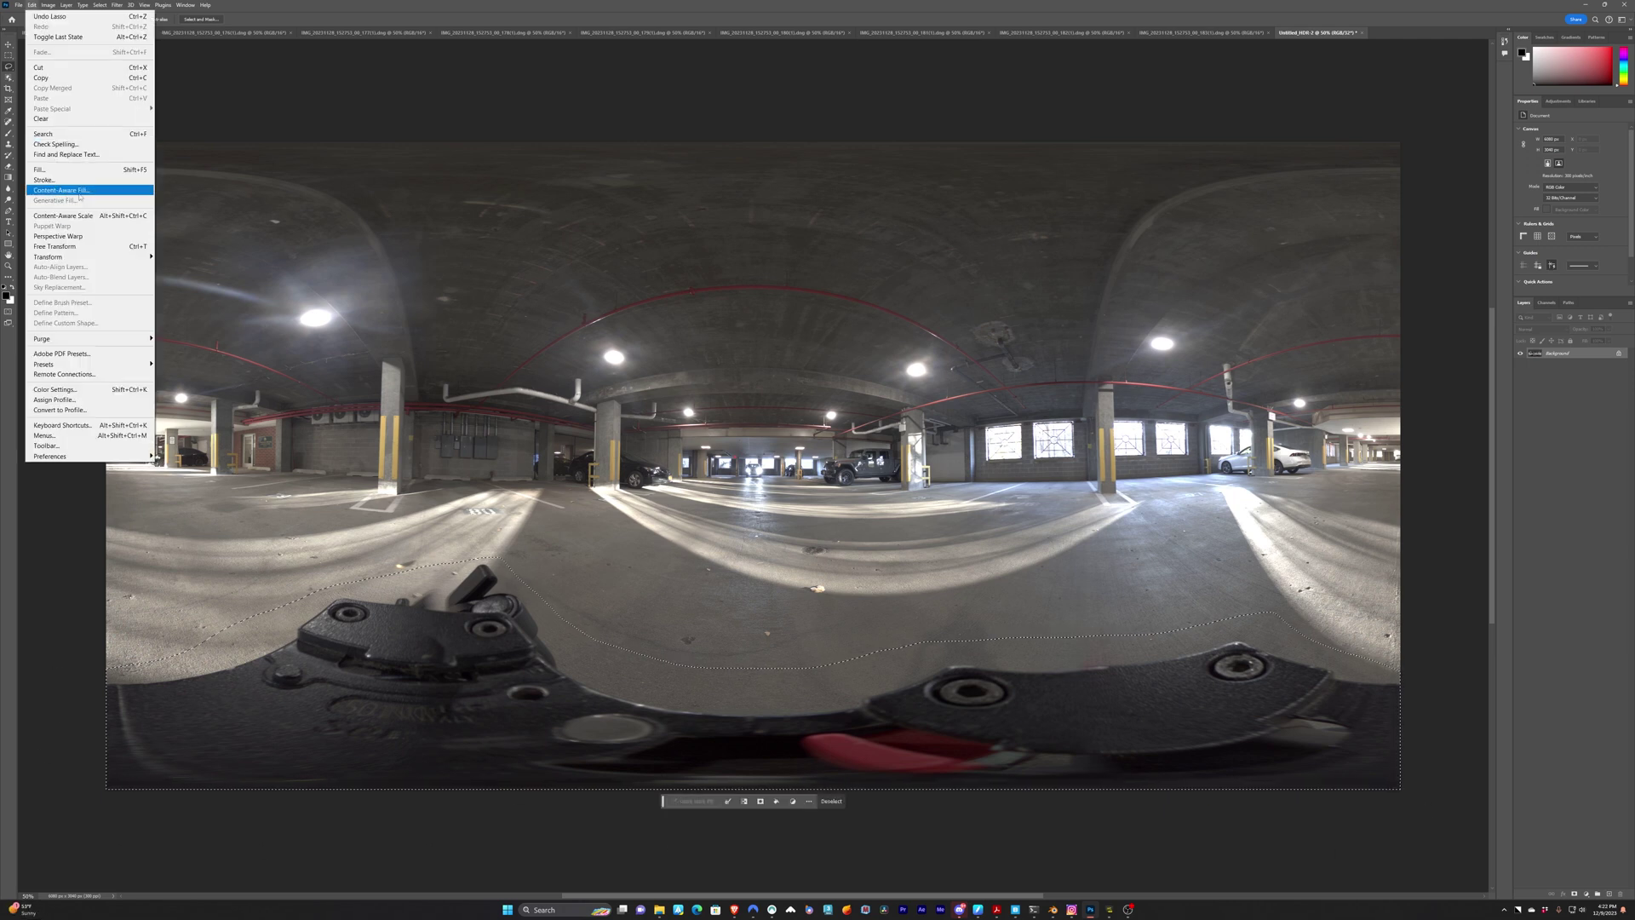
{"action": "left_click", "coordinate": [81, 194]}
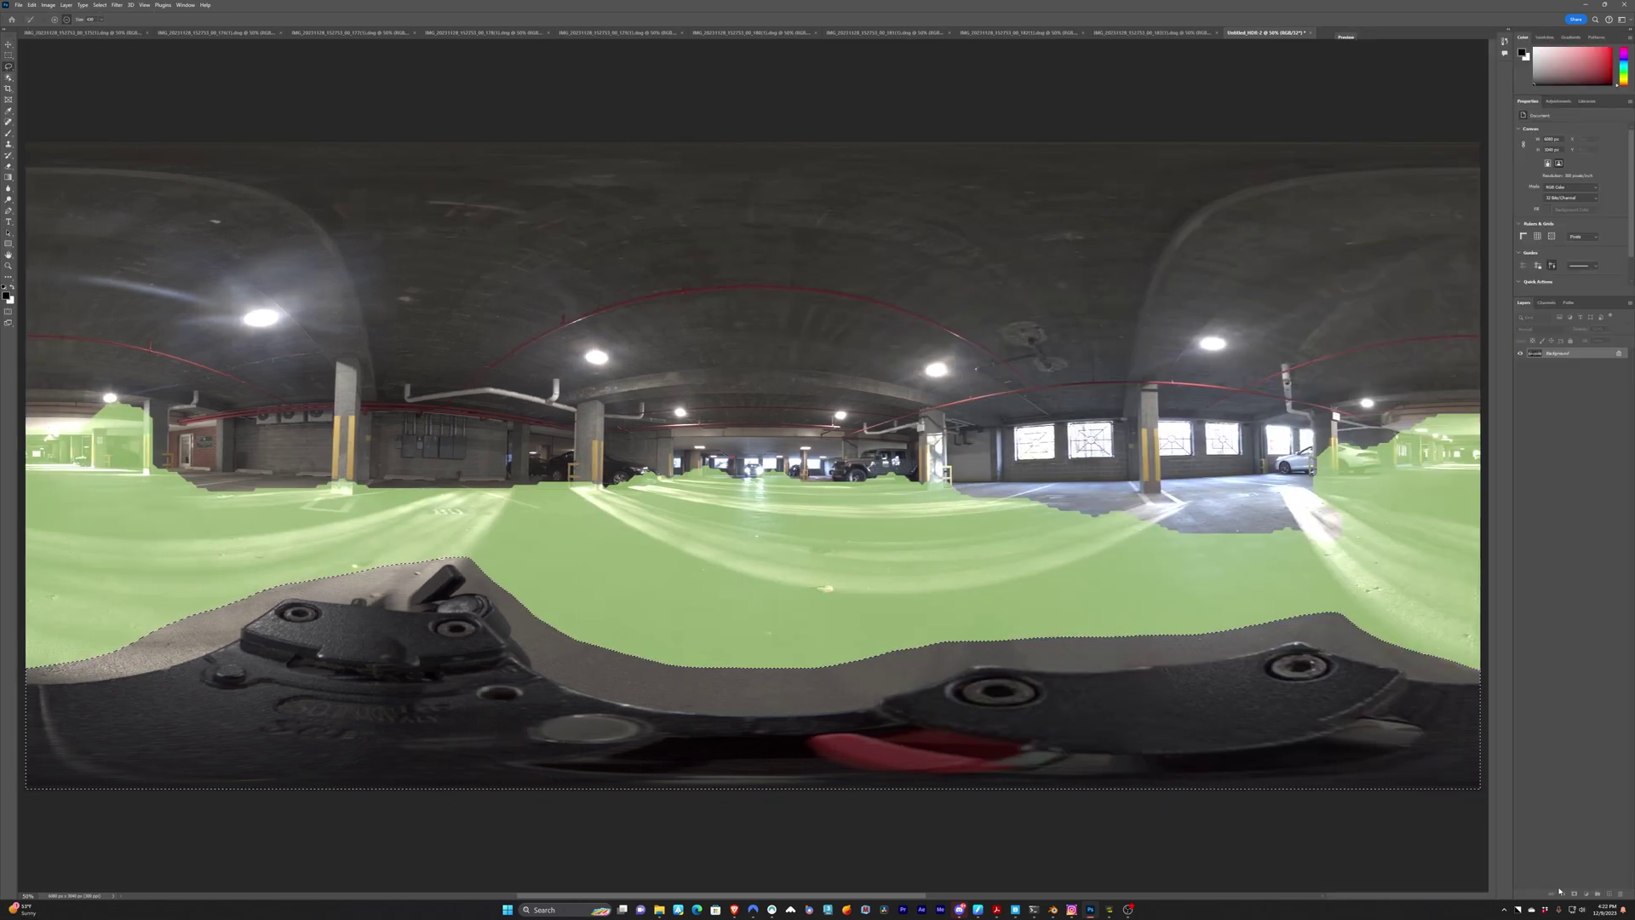
{"action": "left_click", "coordinate": [1559, 891]}
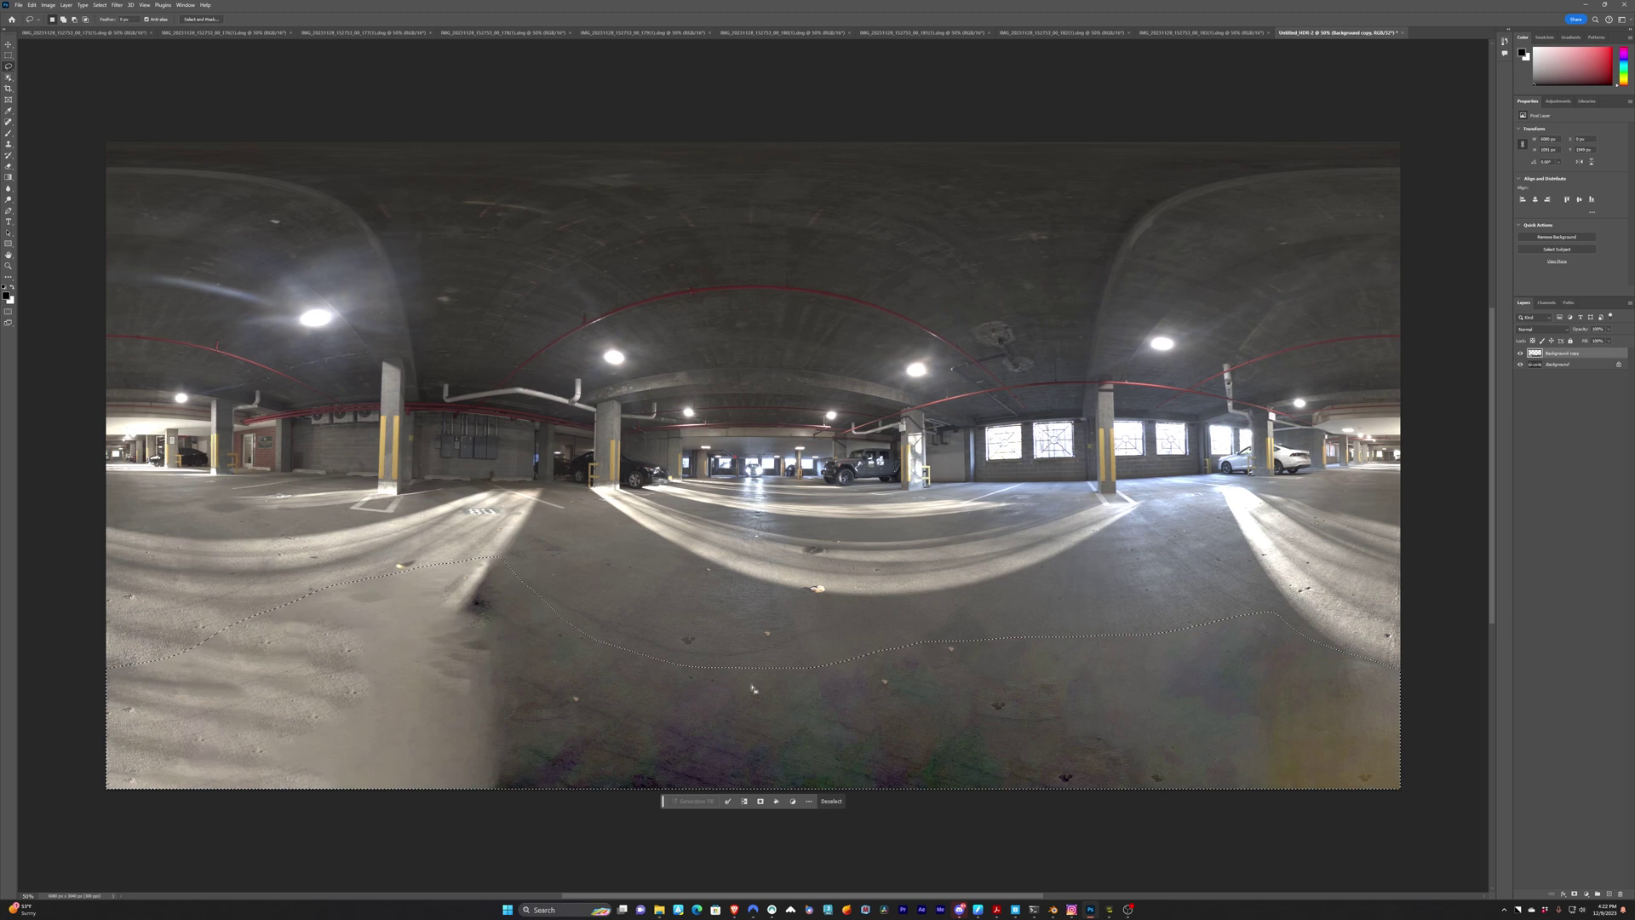
{"action": "key", "text": "ctrl+z"}
{"action": "key", "text": "m"}
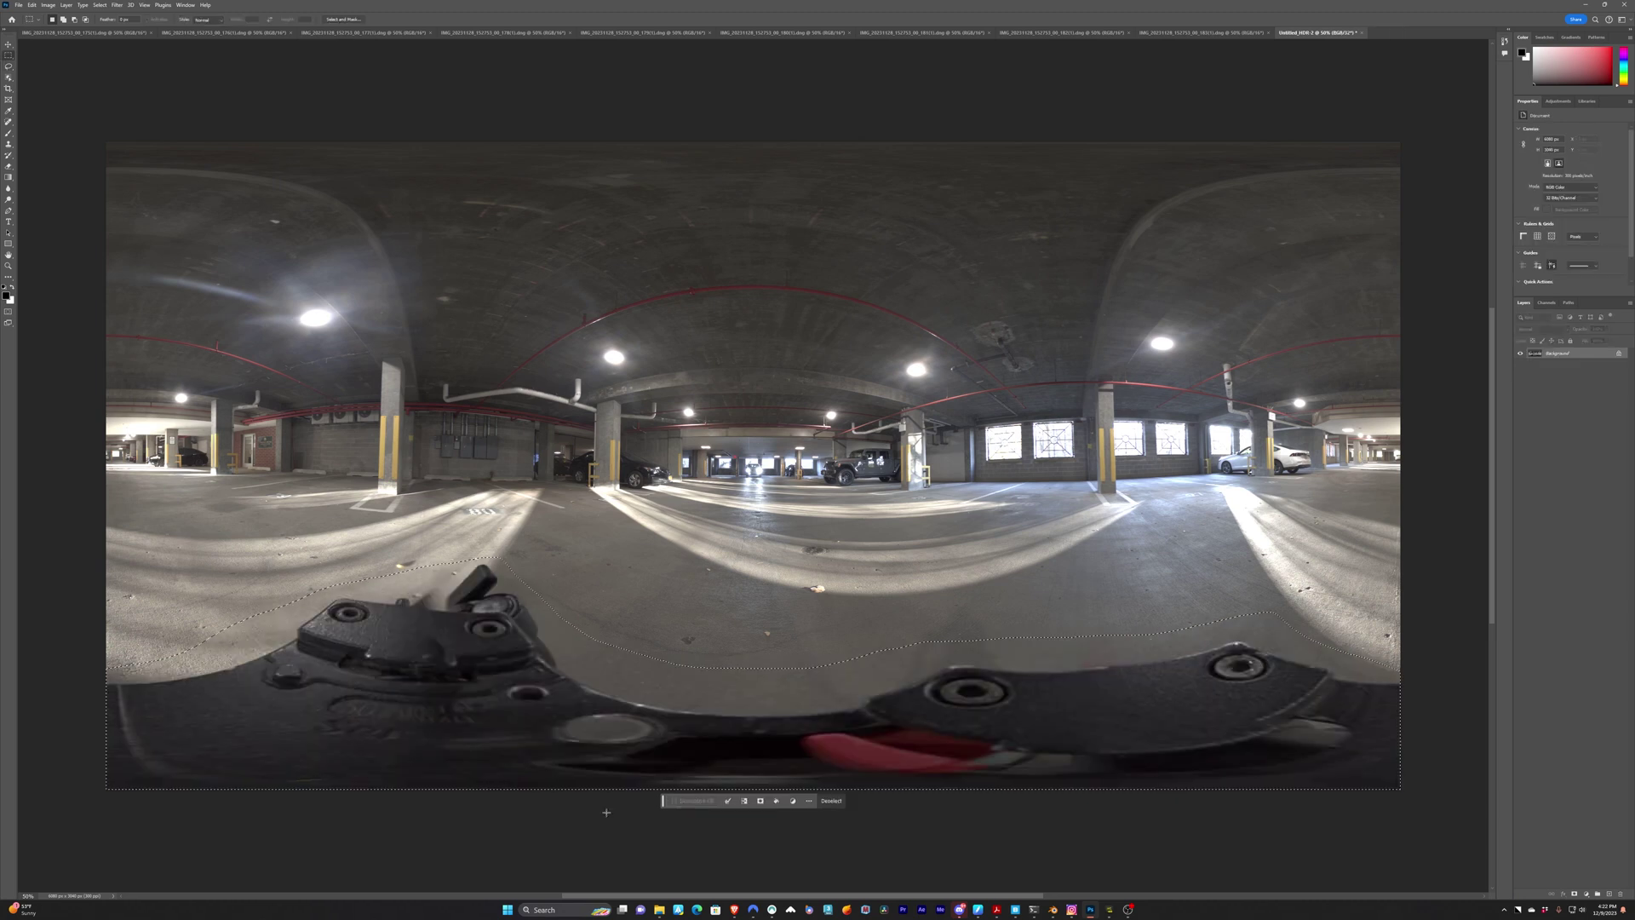
{"action": "left_click", "coordinate": [49, 394]}
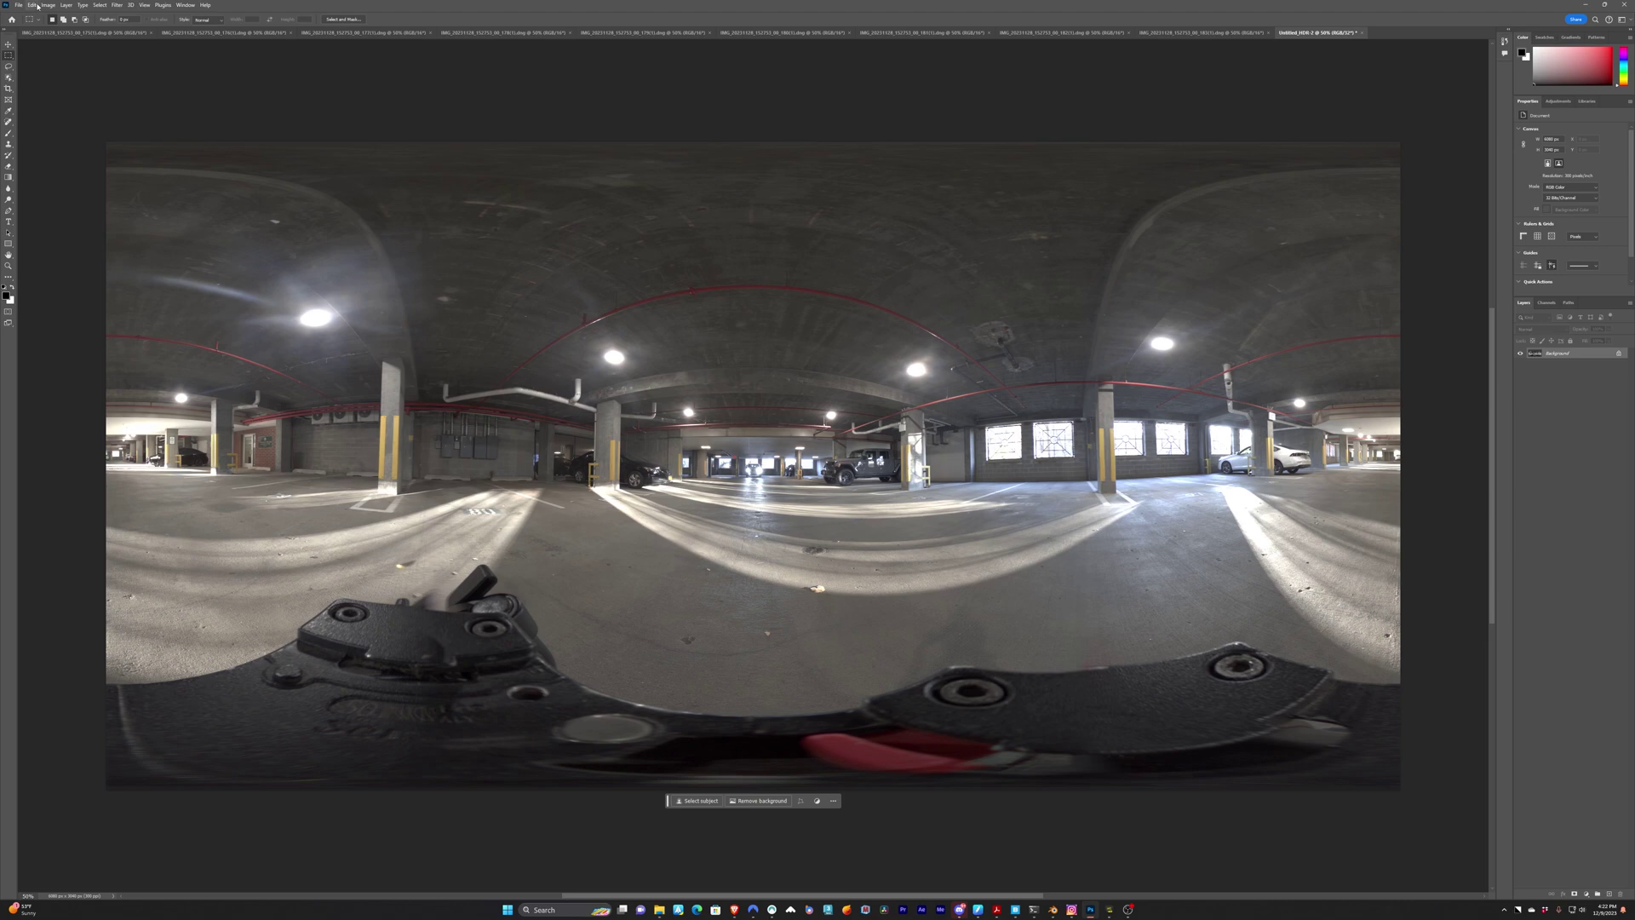
{"action": "left_click", "coordinate": [49, 5]}
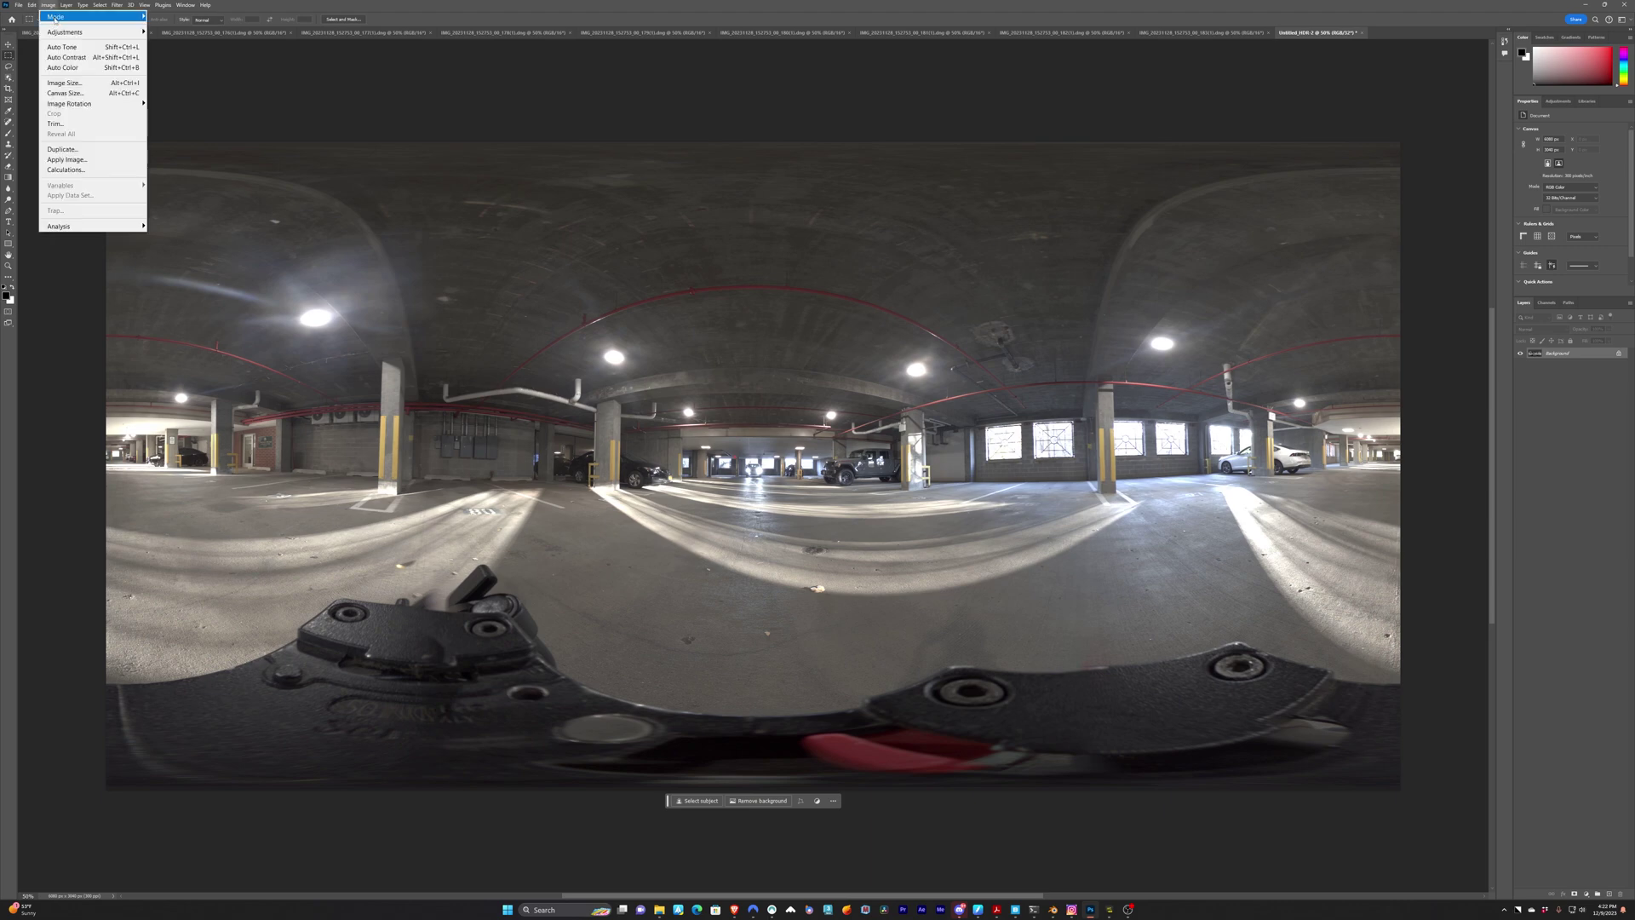
{"action": "mouse_move", "coordinate": [55, 18]}
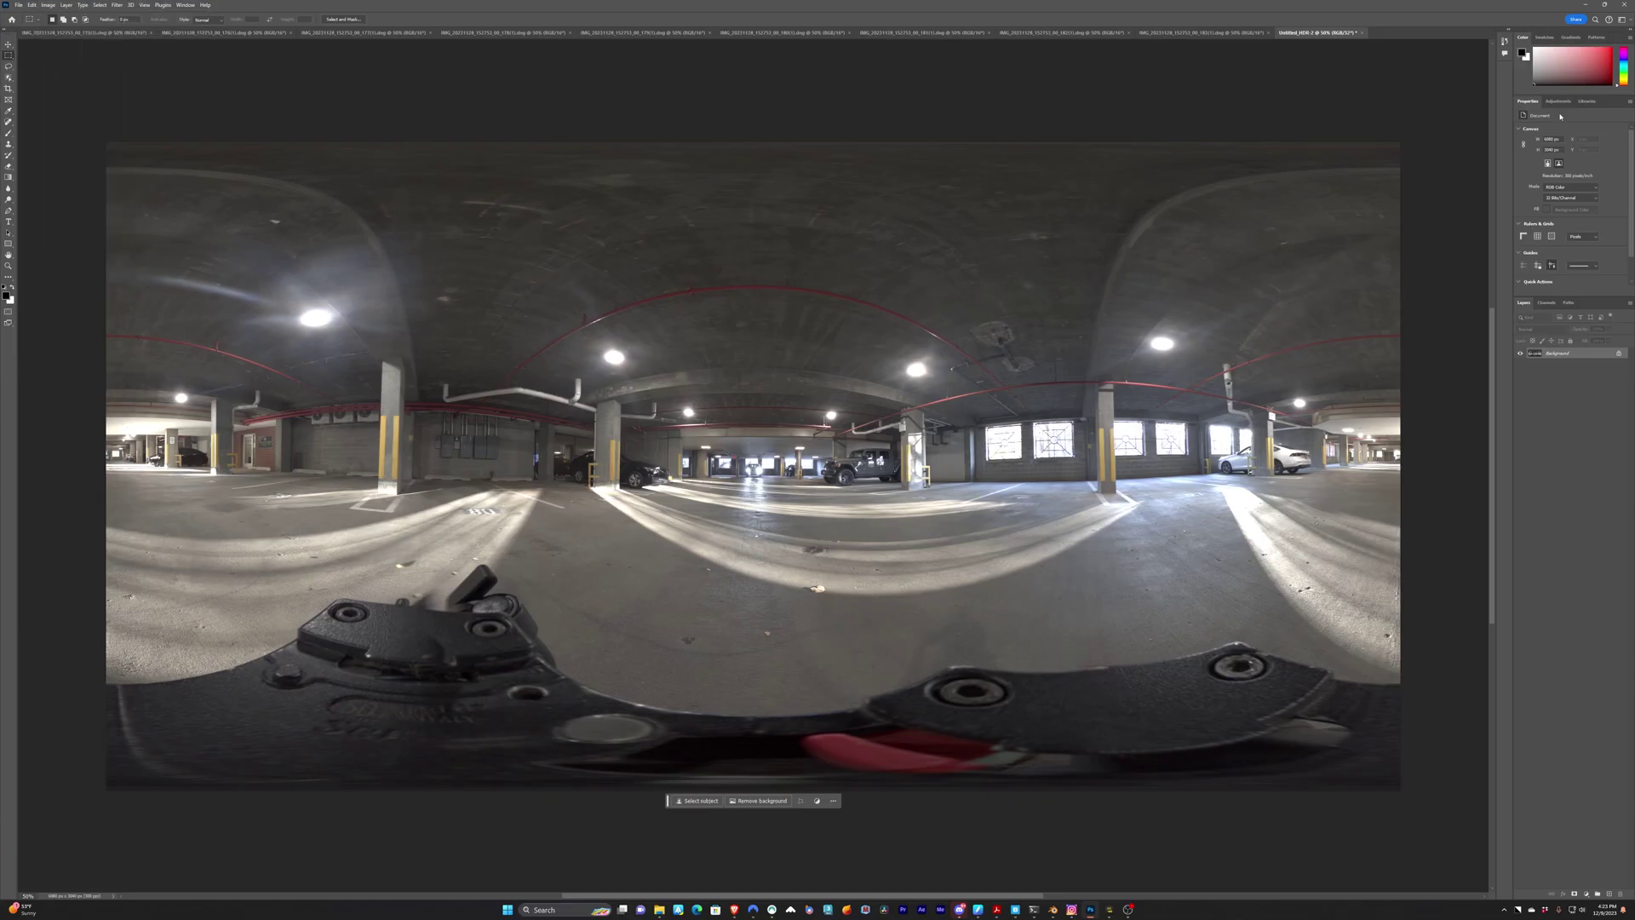
{"action": "left_click", "coordinate": [1558, 100]}
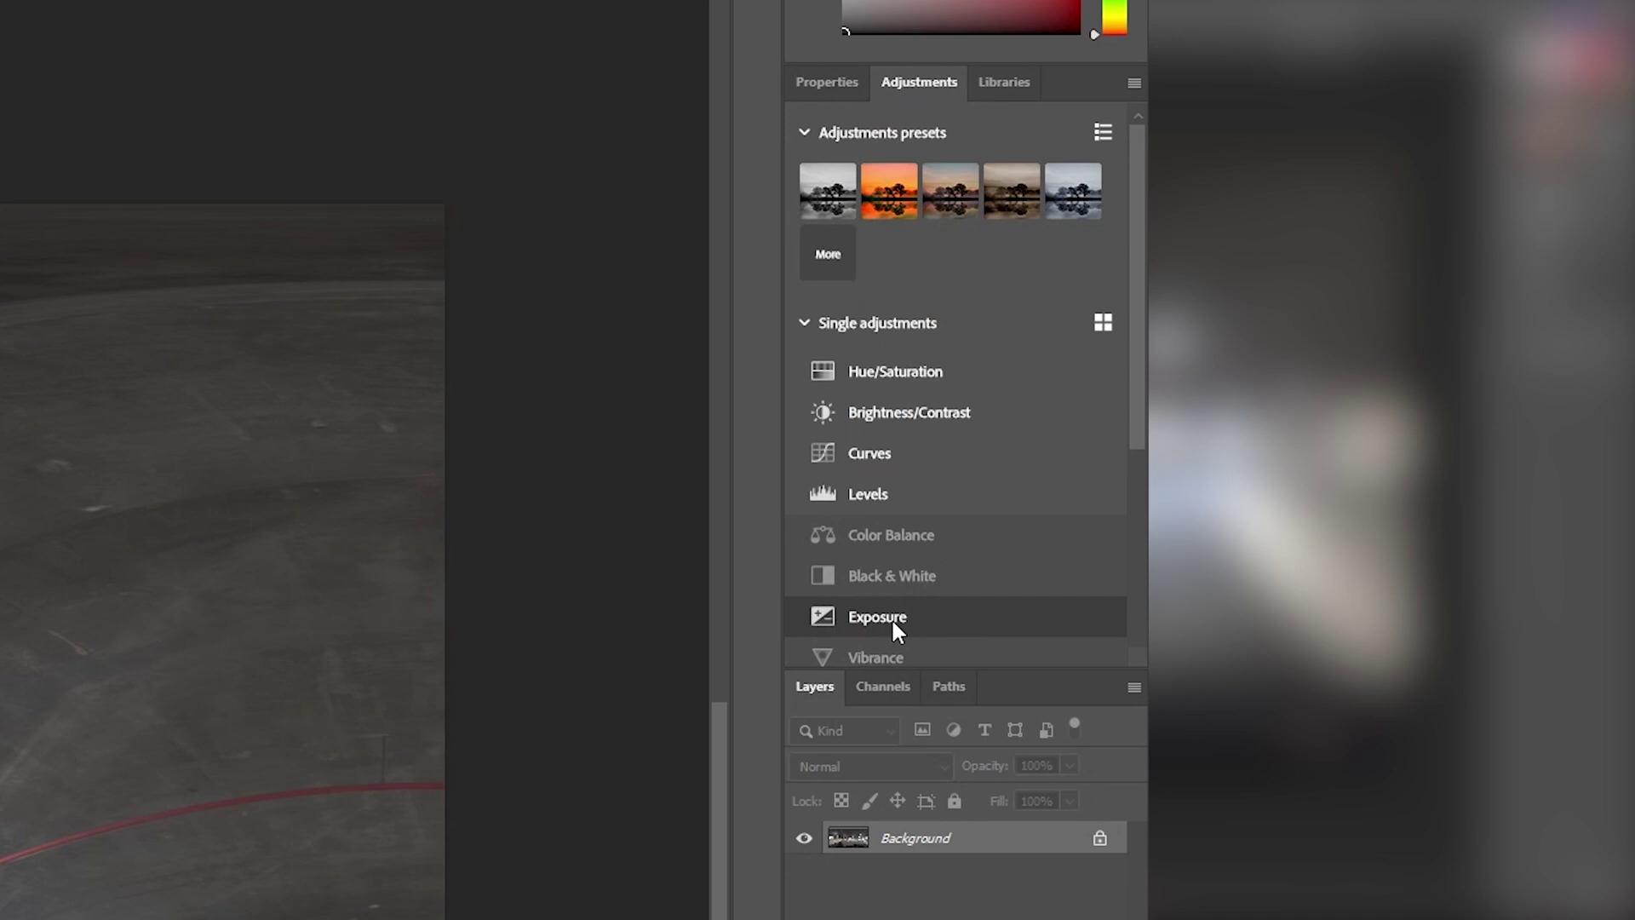
{"action": "left_click", "coordinate": [894, 624]}
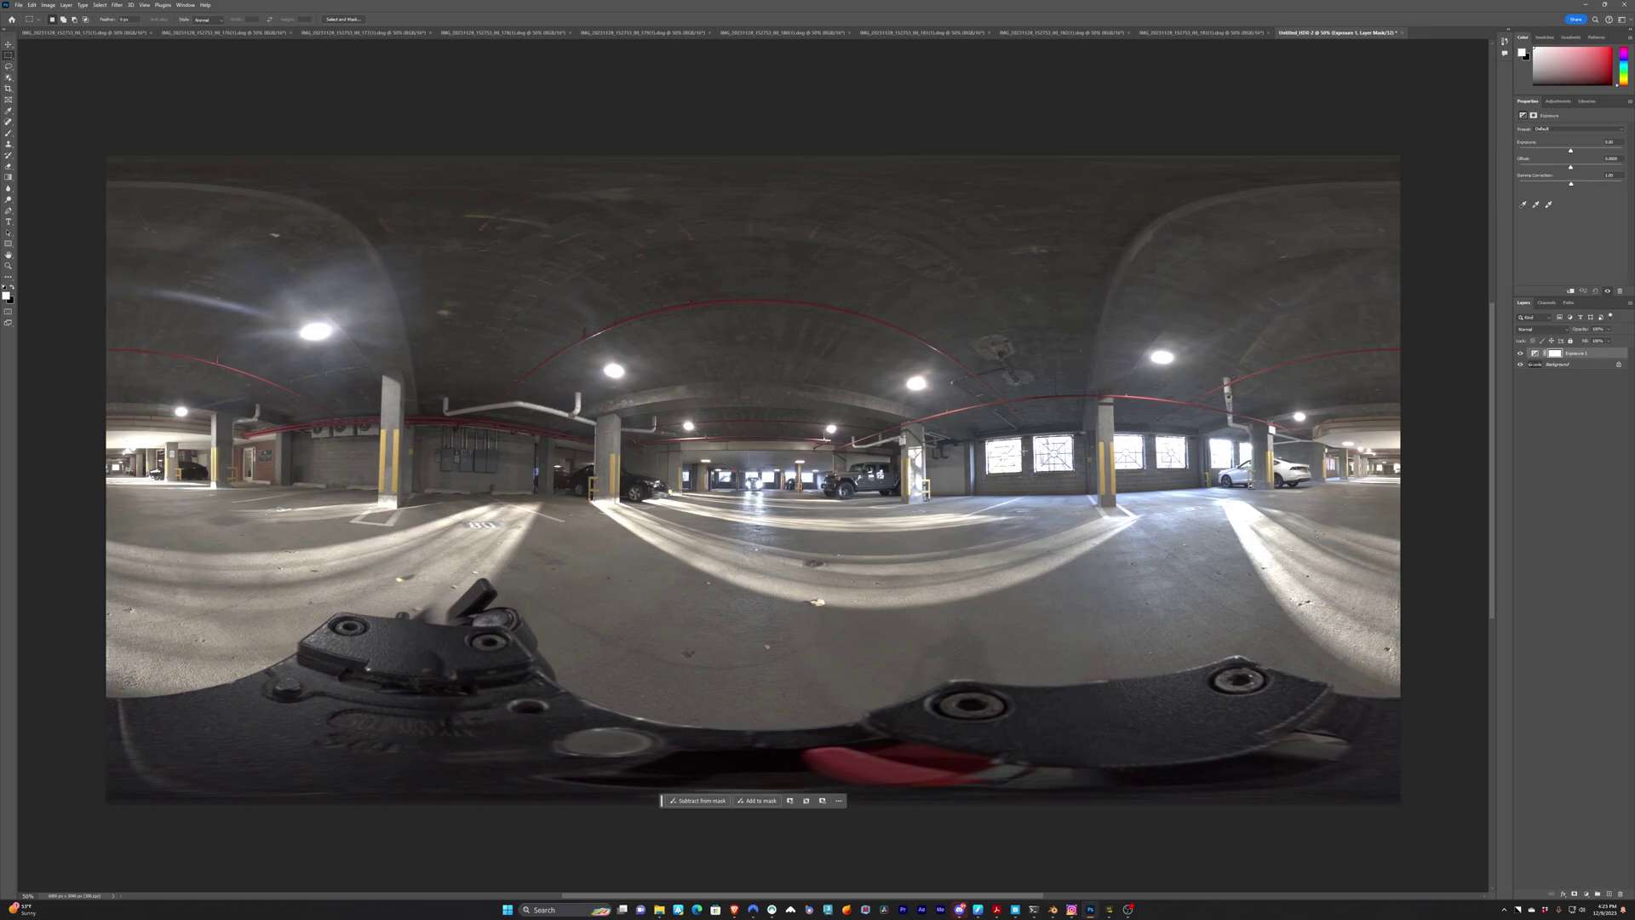
{"action": "scroll", "coordinate": [1023, 438], "scroll_direction": "up", "scroll_amount": 4}
{"action": "left_click_drag", "start_coordinate": [1571, 151], "coordinate": [1545, 152]}
{"action": "left_click_drag", "start_coordinate": [1358, 303], "coordinate": [1429, 305]}
{"action": "key", "text": "ctrl+z"}
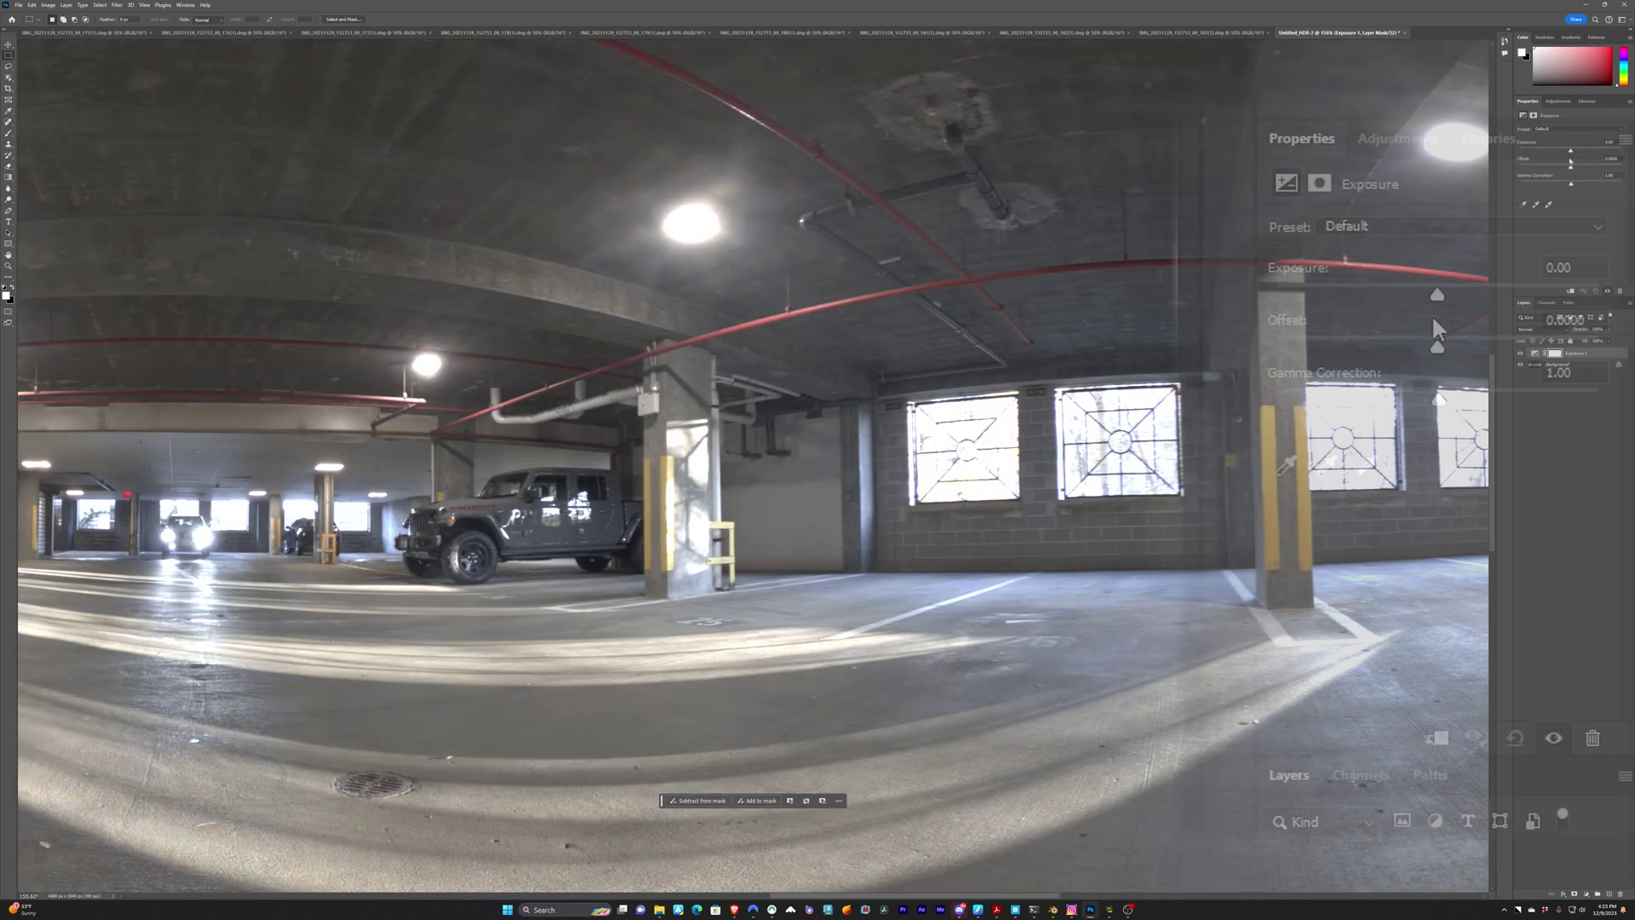
{"action": "left_click", "coordinate": [1534, 352]}
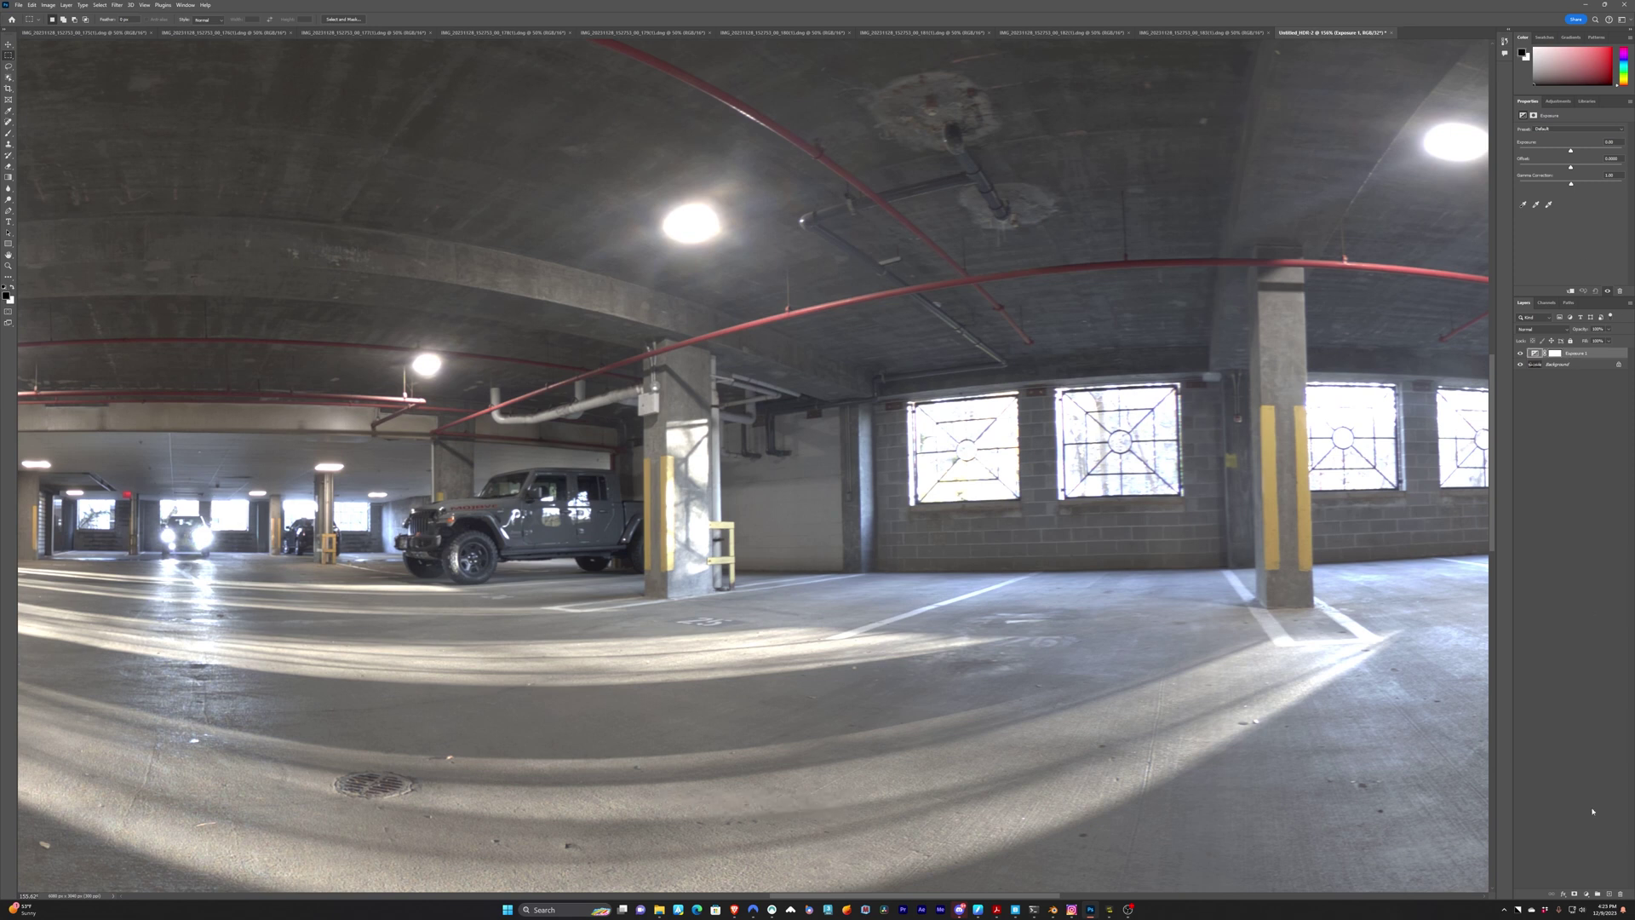
{"action": "left_click", "coordinate": [1620, 894]}
{"action": "left_click", "coordinate": [778, 320]}
{"action": "key", "text": "ctrl+0"}
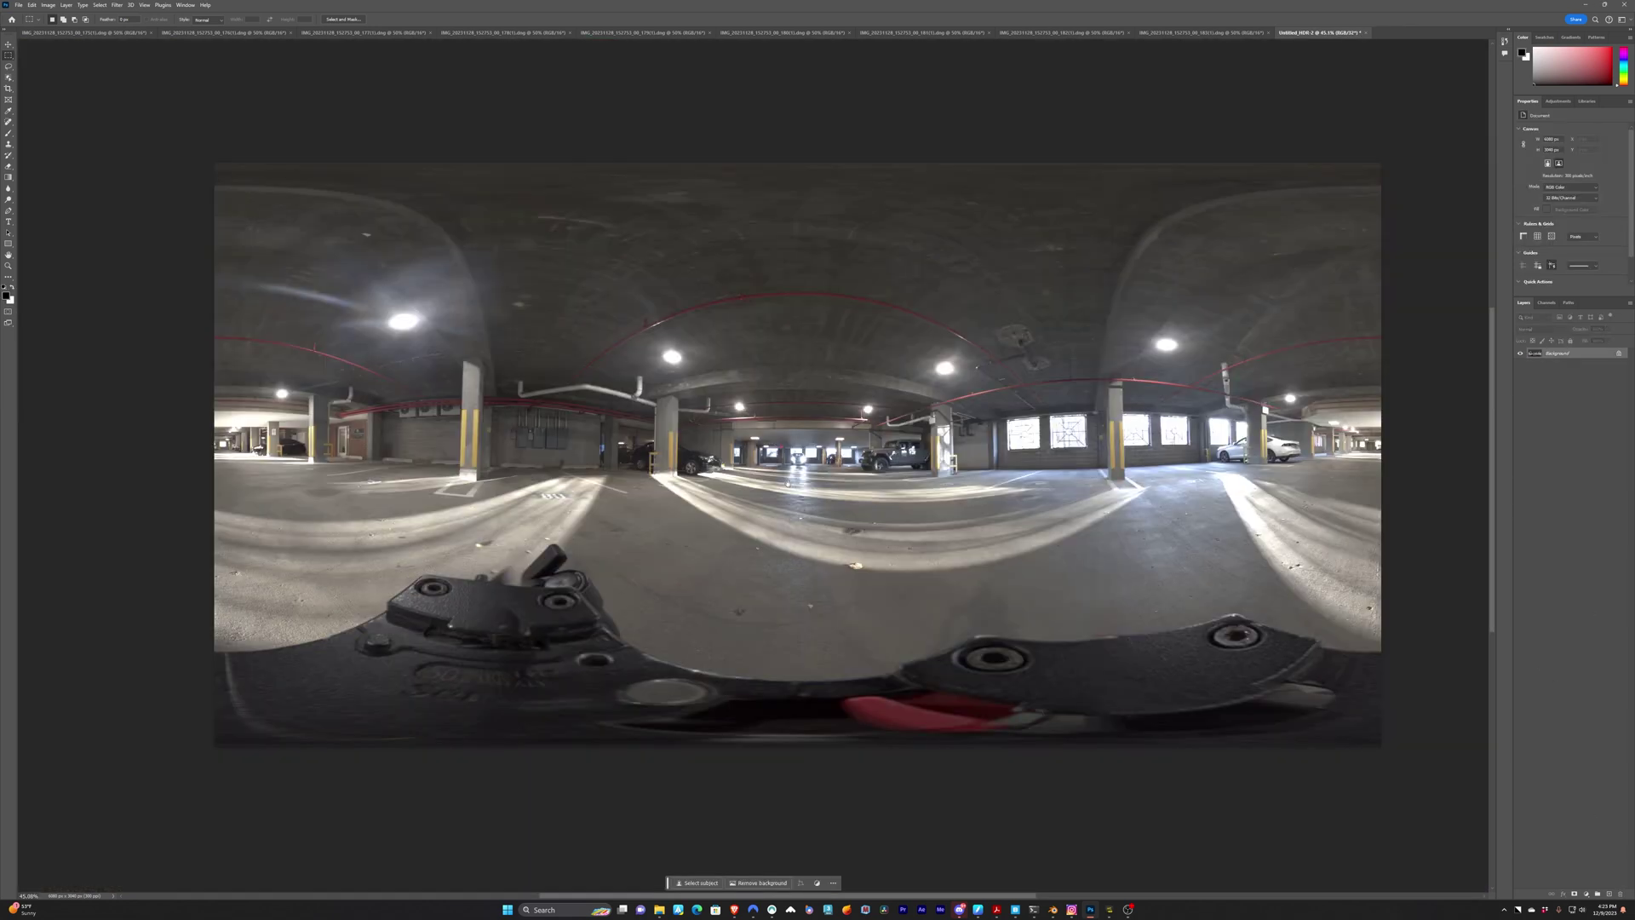
{"action": "scroll", "coordinate": [571, 540], "scroll_direction": "up", "scroll_amount": 2}
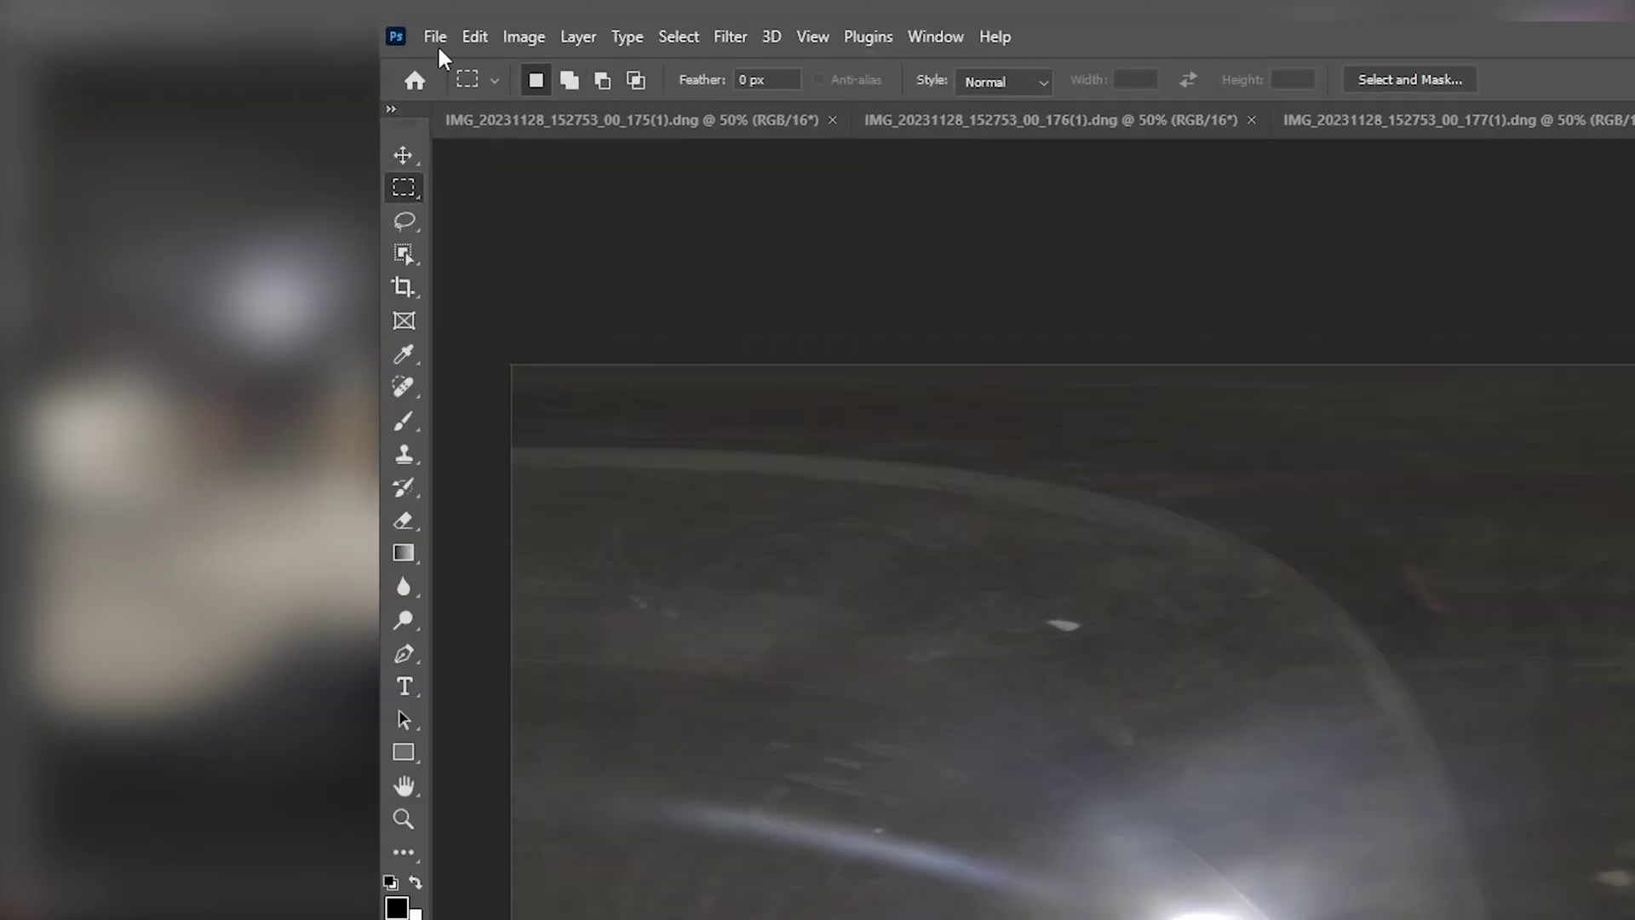
Try saving a copy in Radiance HDR format, check bit depth, then cancel
{"action": "left_click", "coordinate": [18, 4]}
{"action": "left_click", "coordinate": [571, 456]}
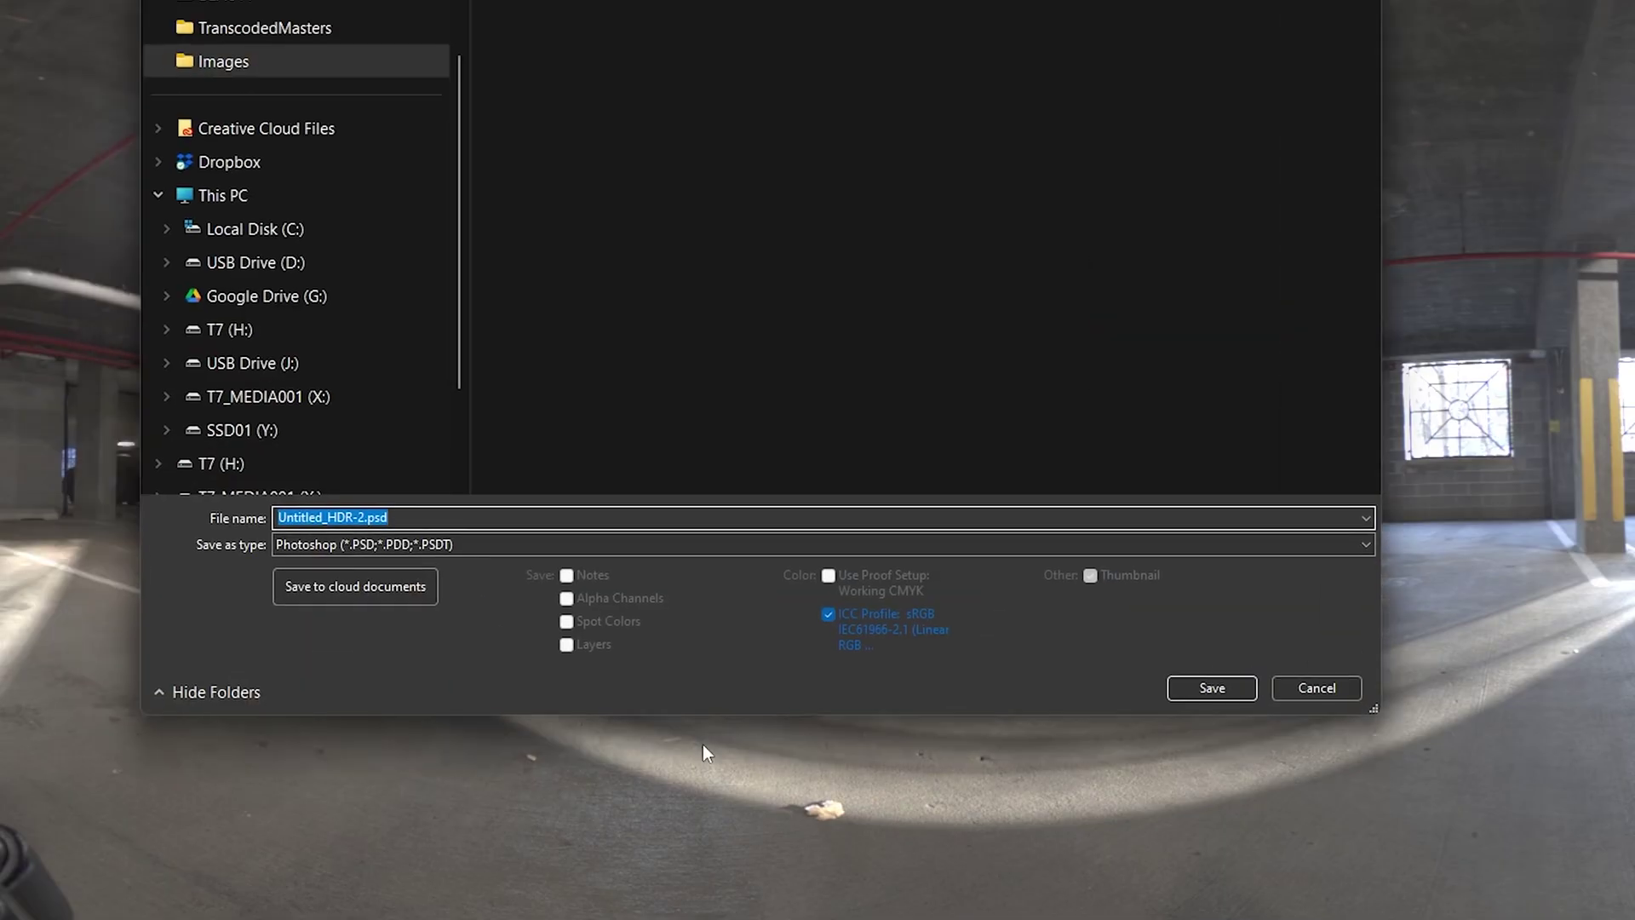
{"action": "left_click", "coordinate": [441, 543]}
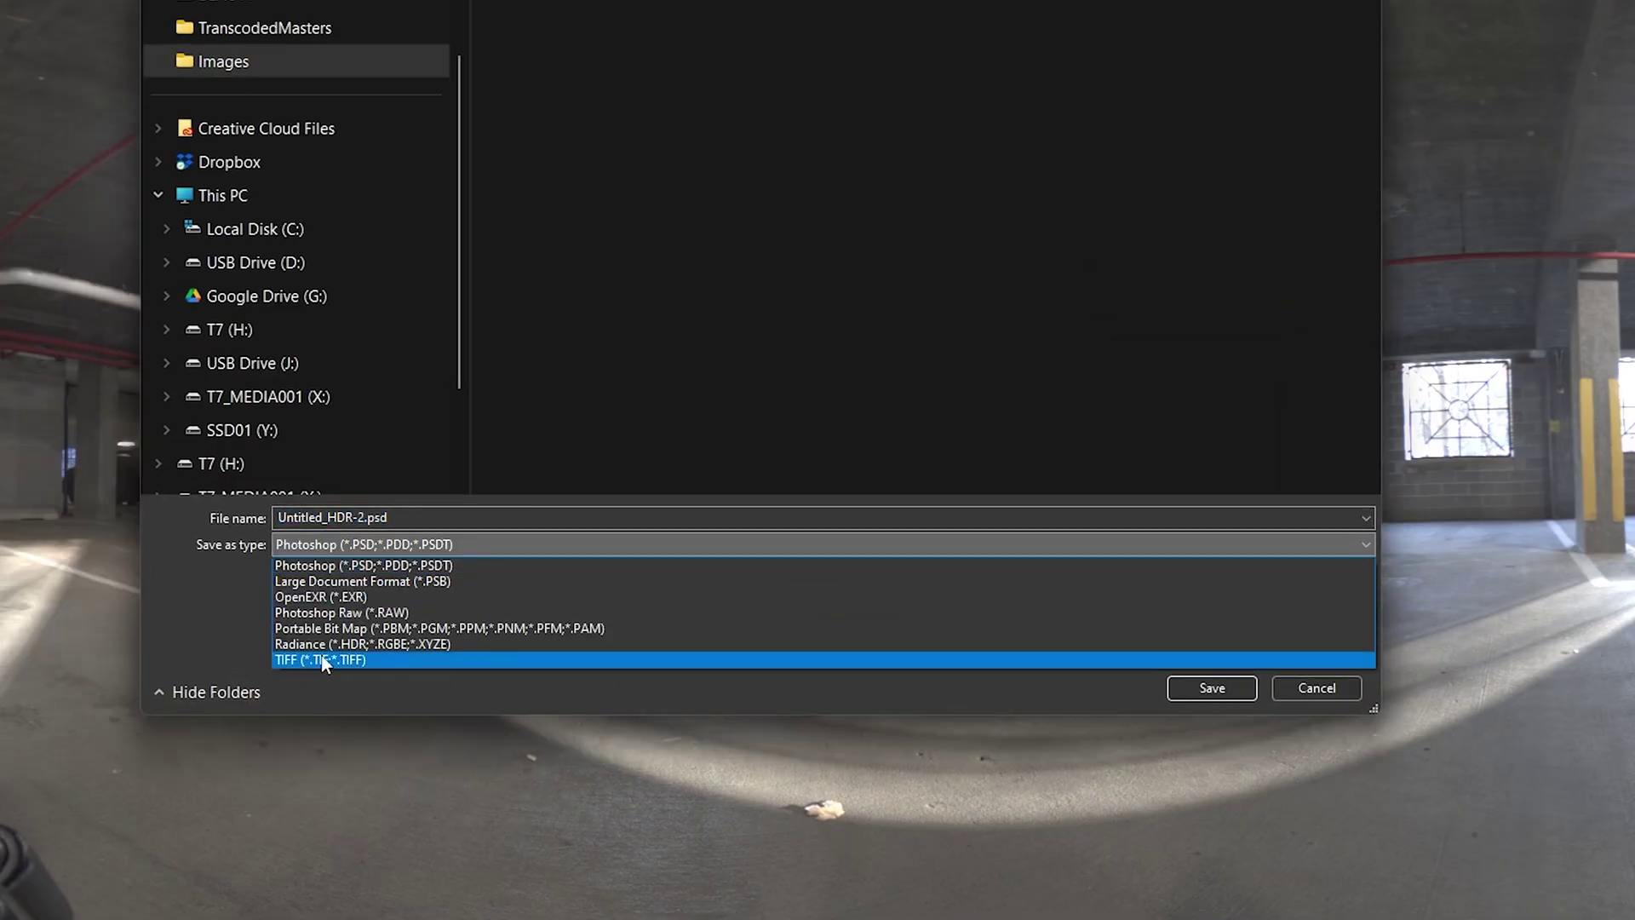
{"action": "left_click", "coordinate": [365, 645]}
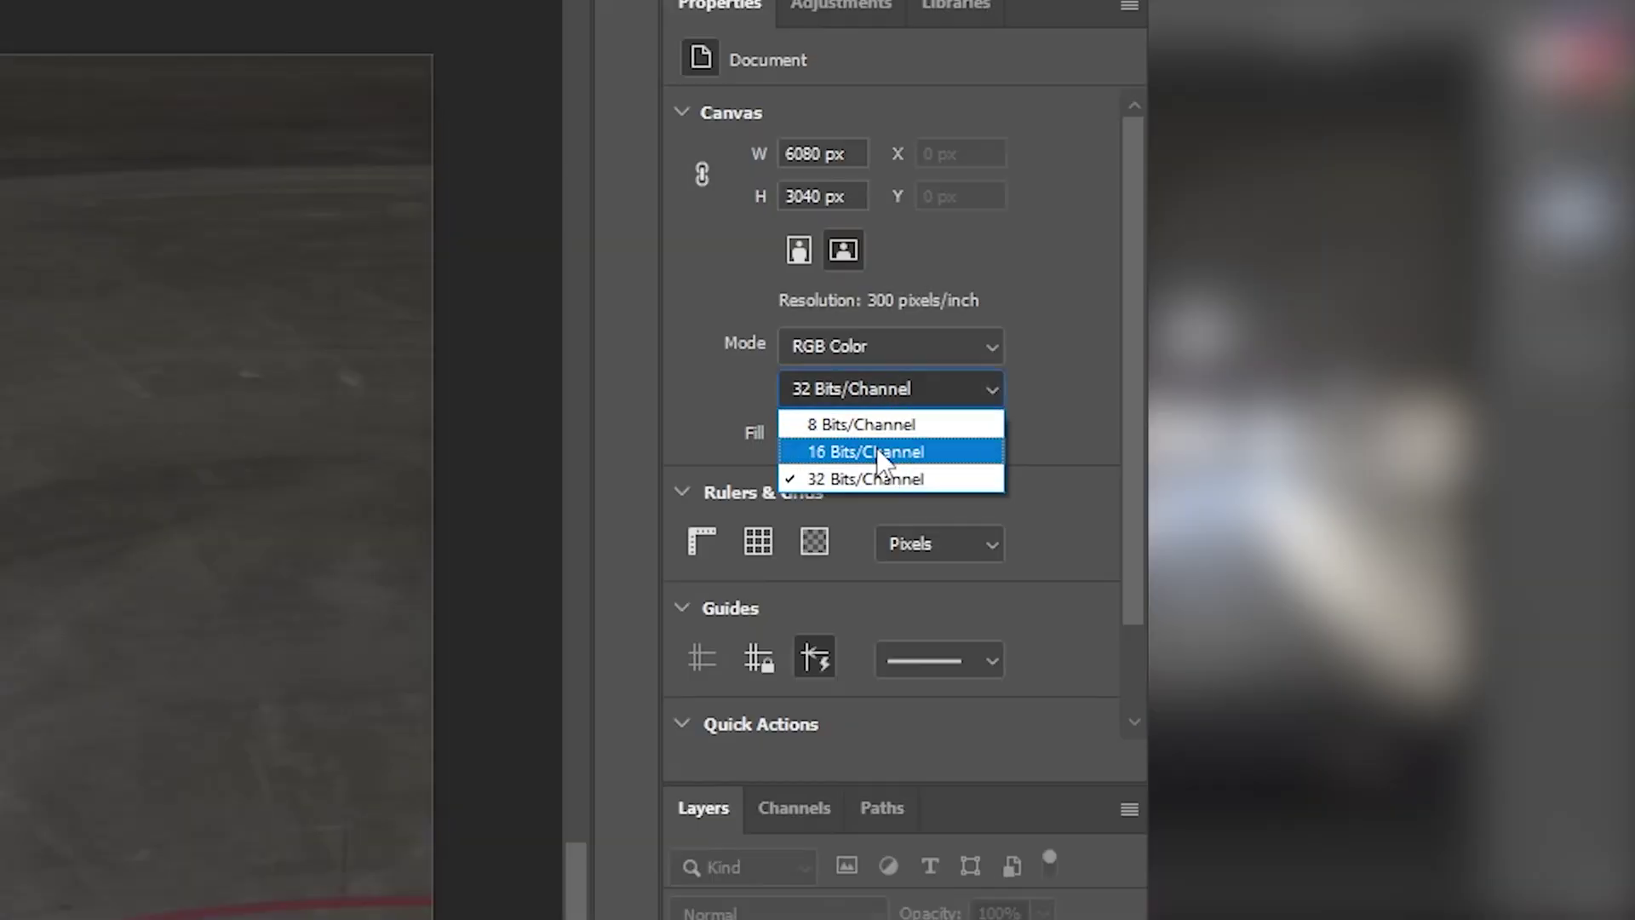
{"action": "left_click", "coordinate": [874, 449]}
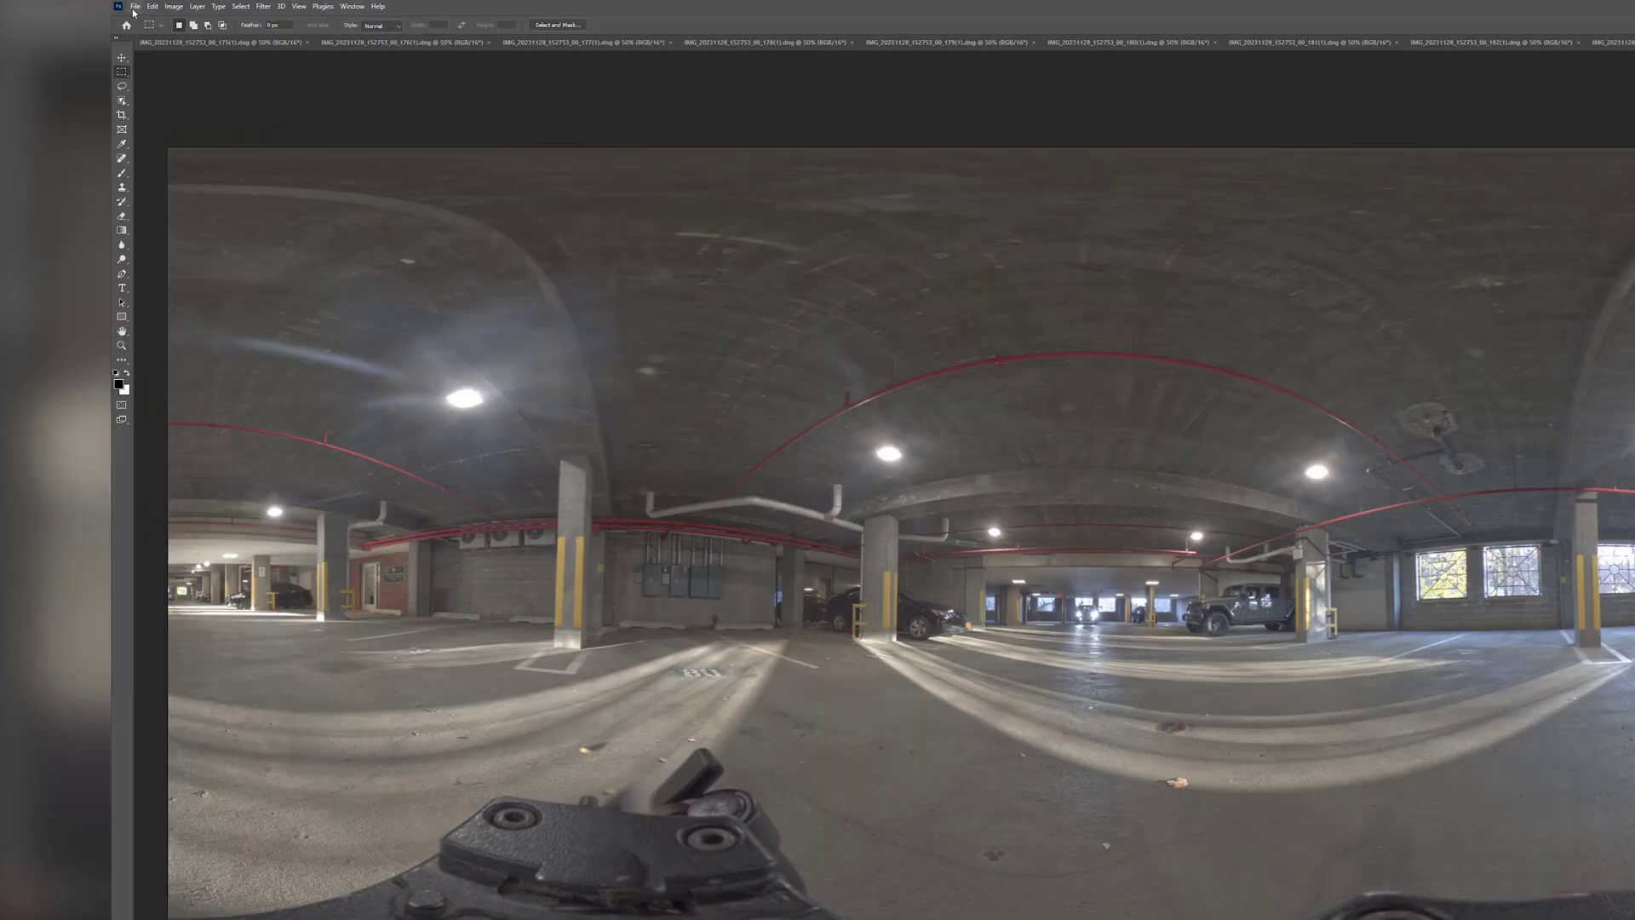
{"action": "left_click", "coordinate": [54, 11]}
{"action": "left_click", "coordinate": [673, 359]}
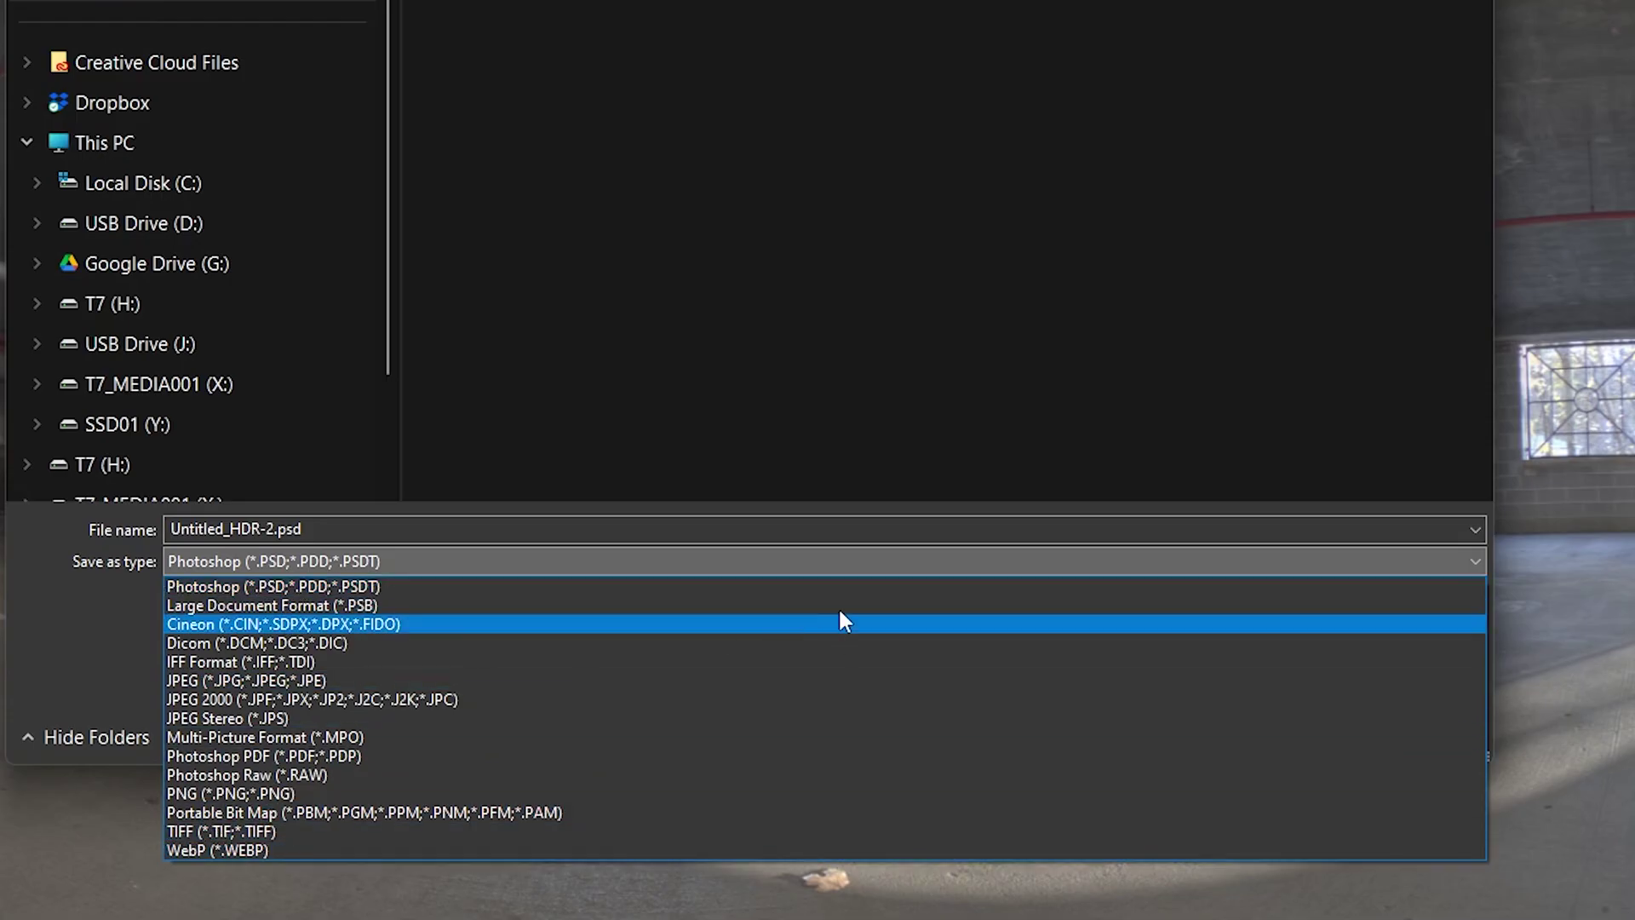
{"action": "left_click", "coordinate": [844, 587]}
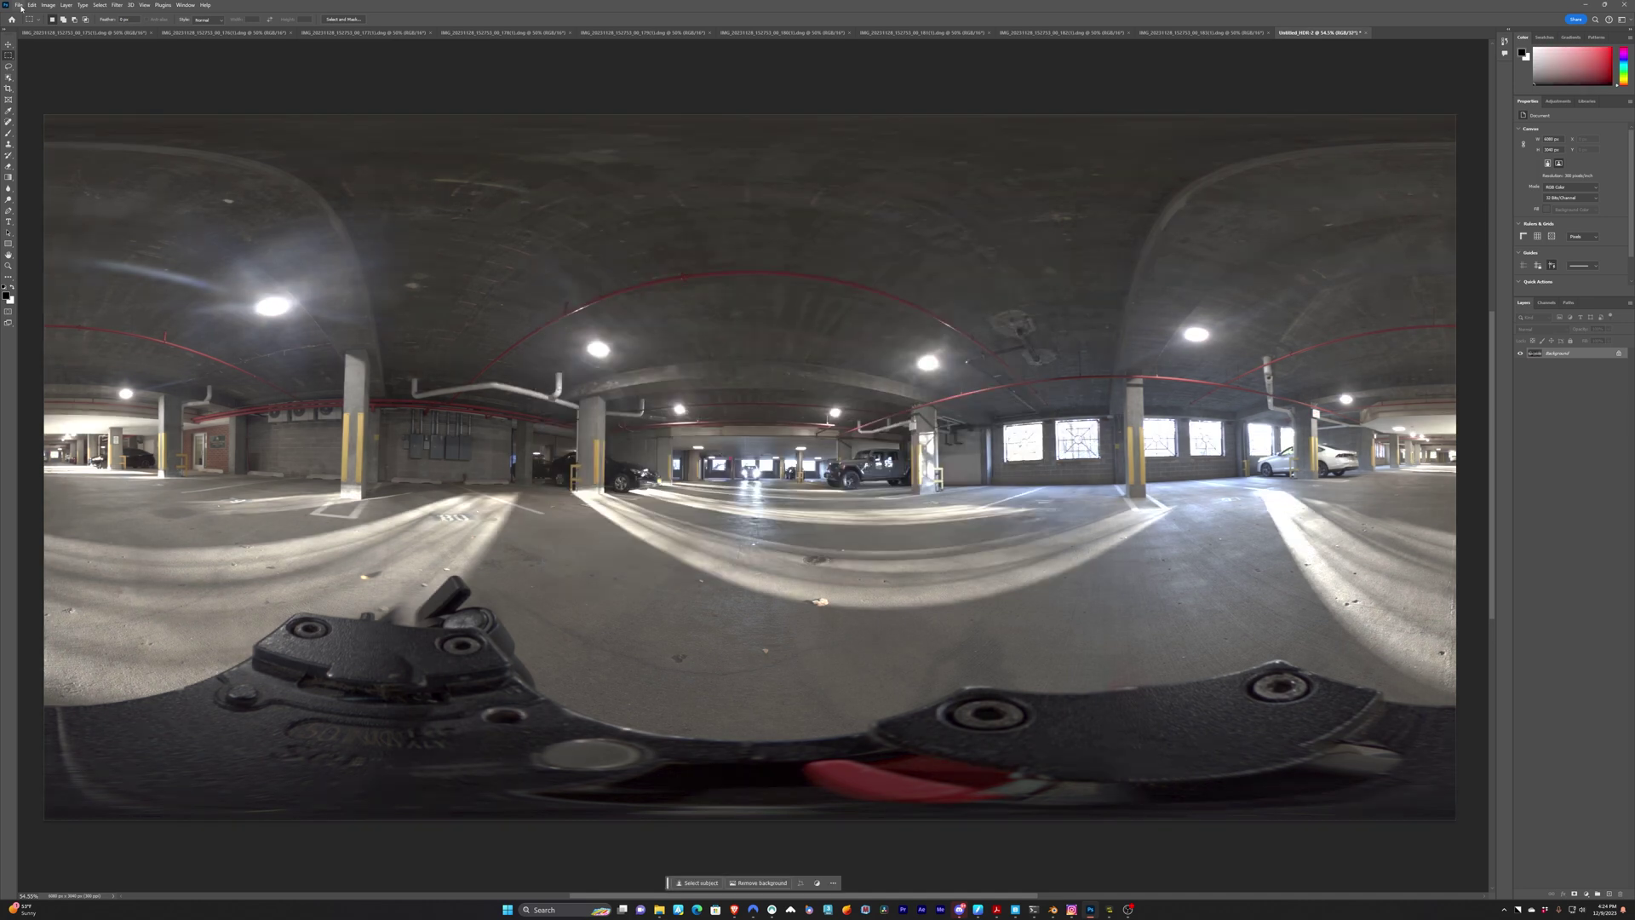
{"action": "left_click", "coordinate": [18, 4]}
Save a Radiance HDR copy named Garage in a new 'HDRI file' folder inside 003
{"action": "left_click", "coordinate": [51, 146]}
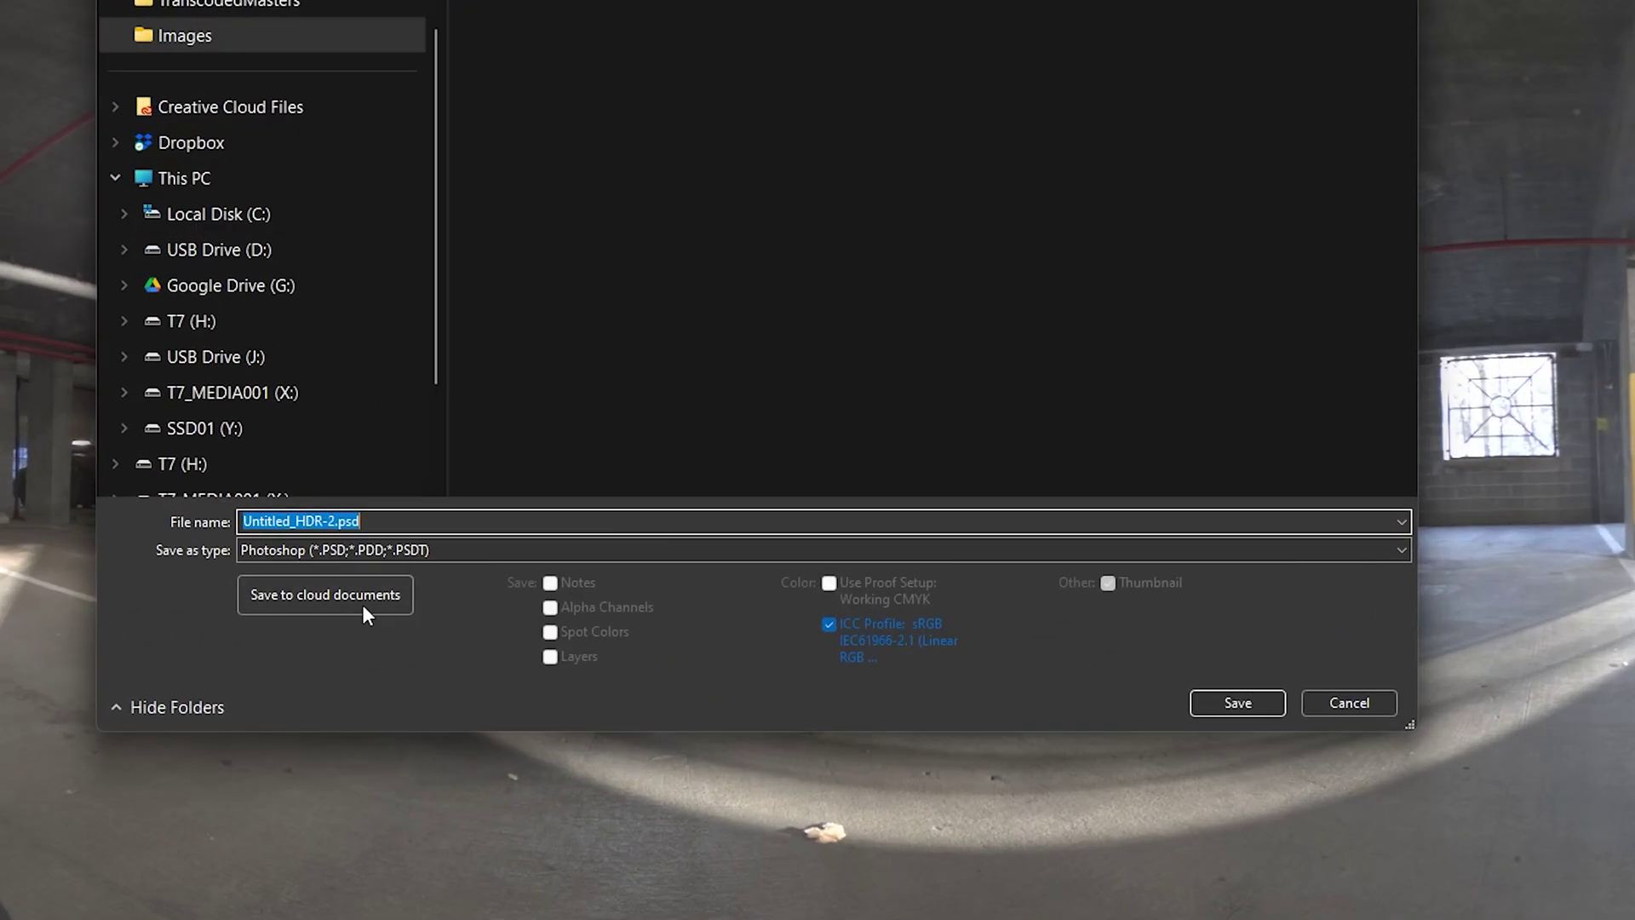
{"action": "left_click", "coordinate": [350, 550]}
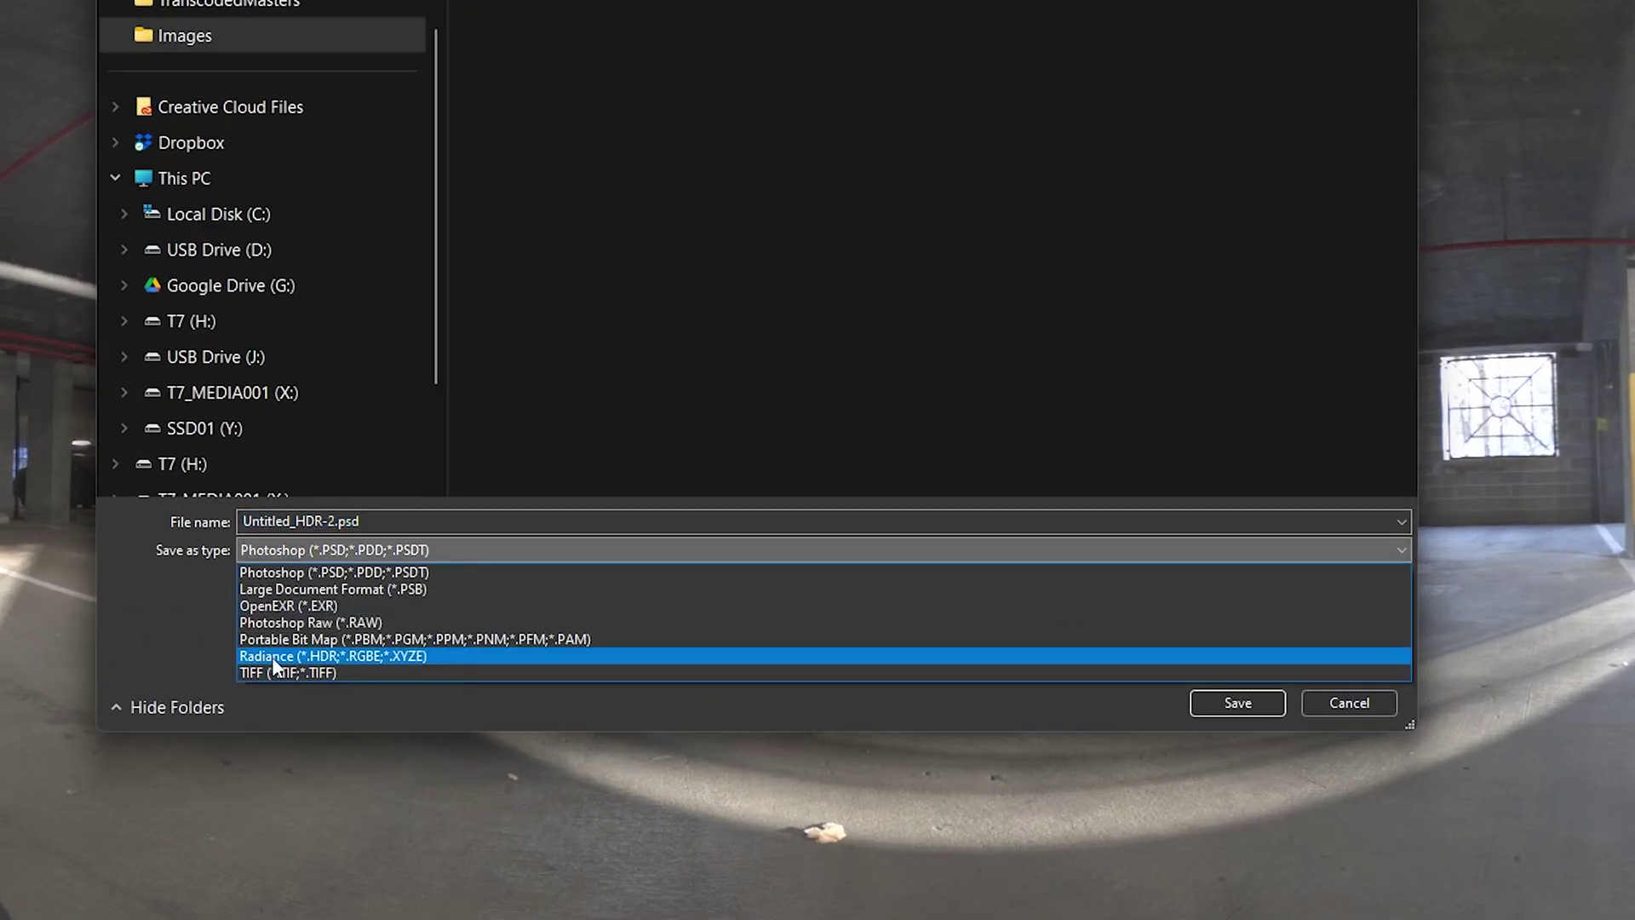
{"action": "left_click", "coordinate": [275, 659]}
{"action": "double_click", "coordinate": [579, 196]}
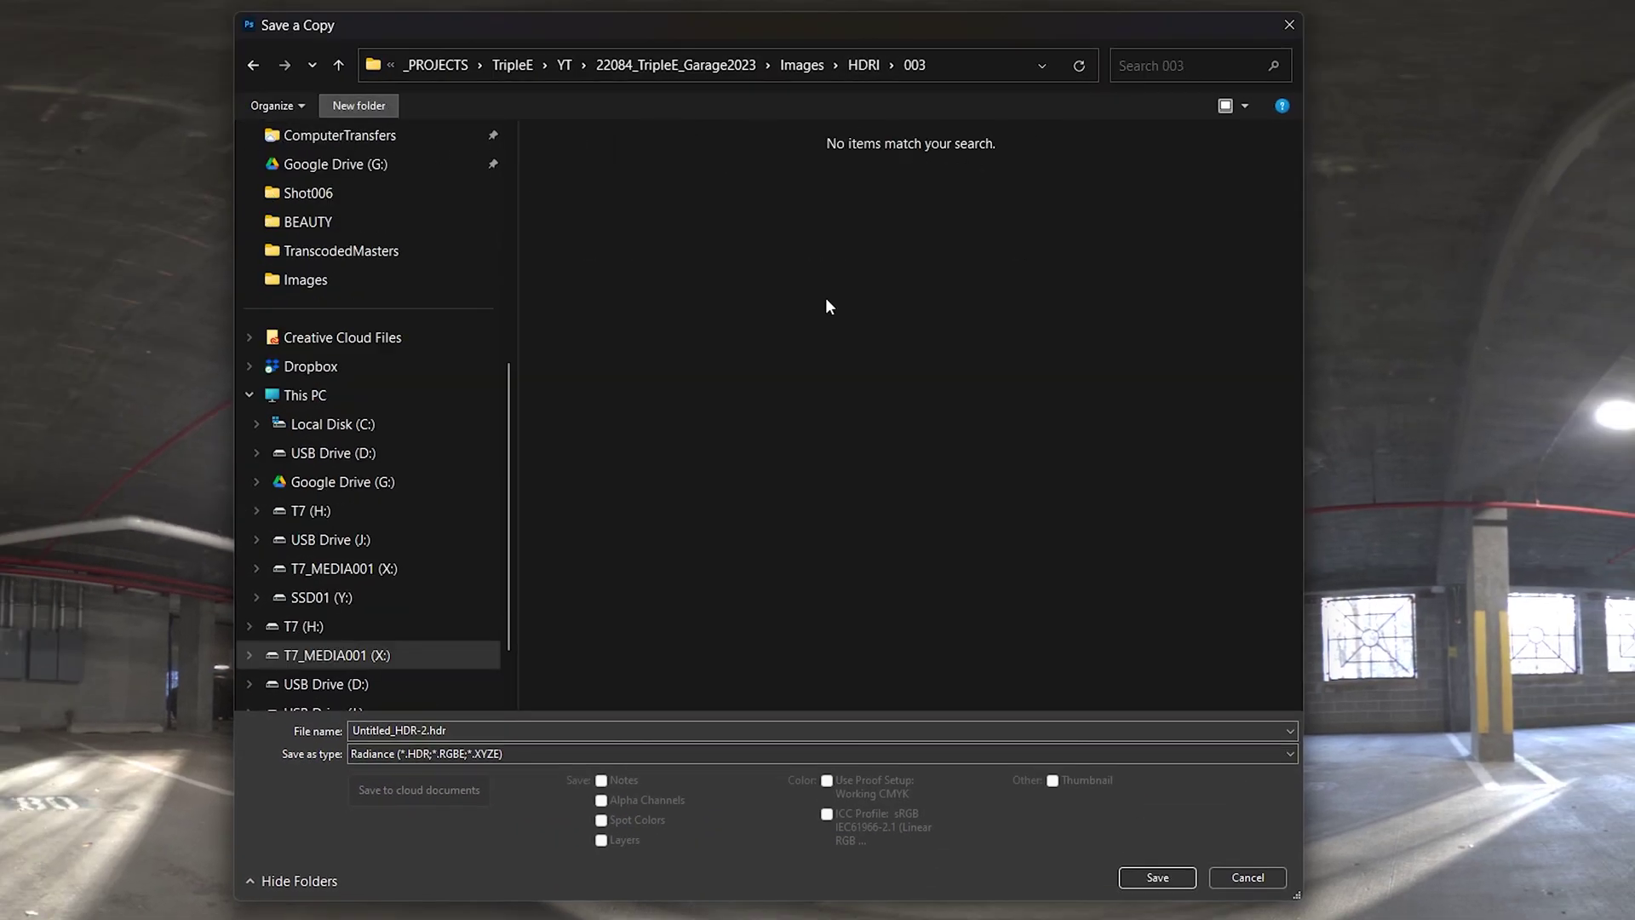
{"action": "type", "text": "HDRI fi"}
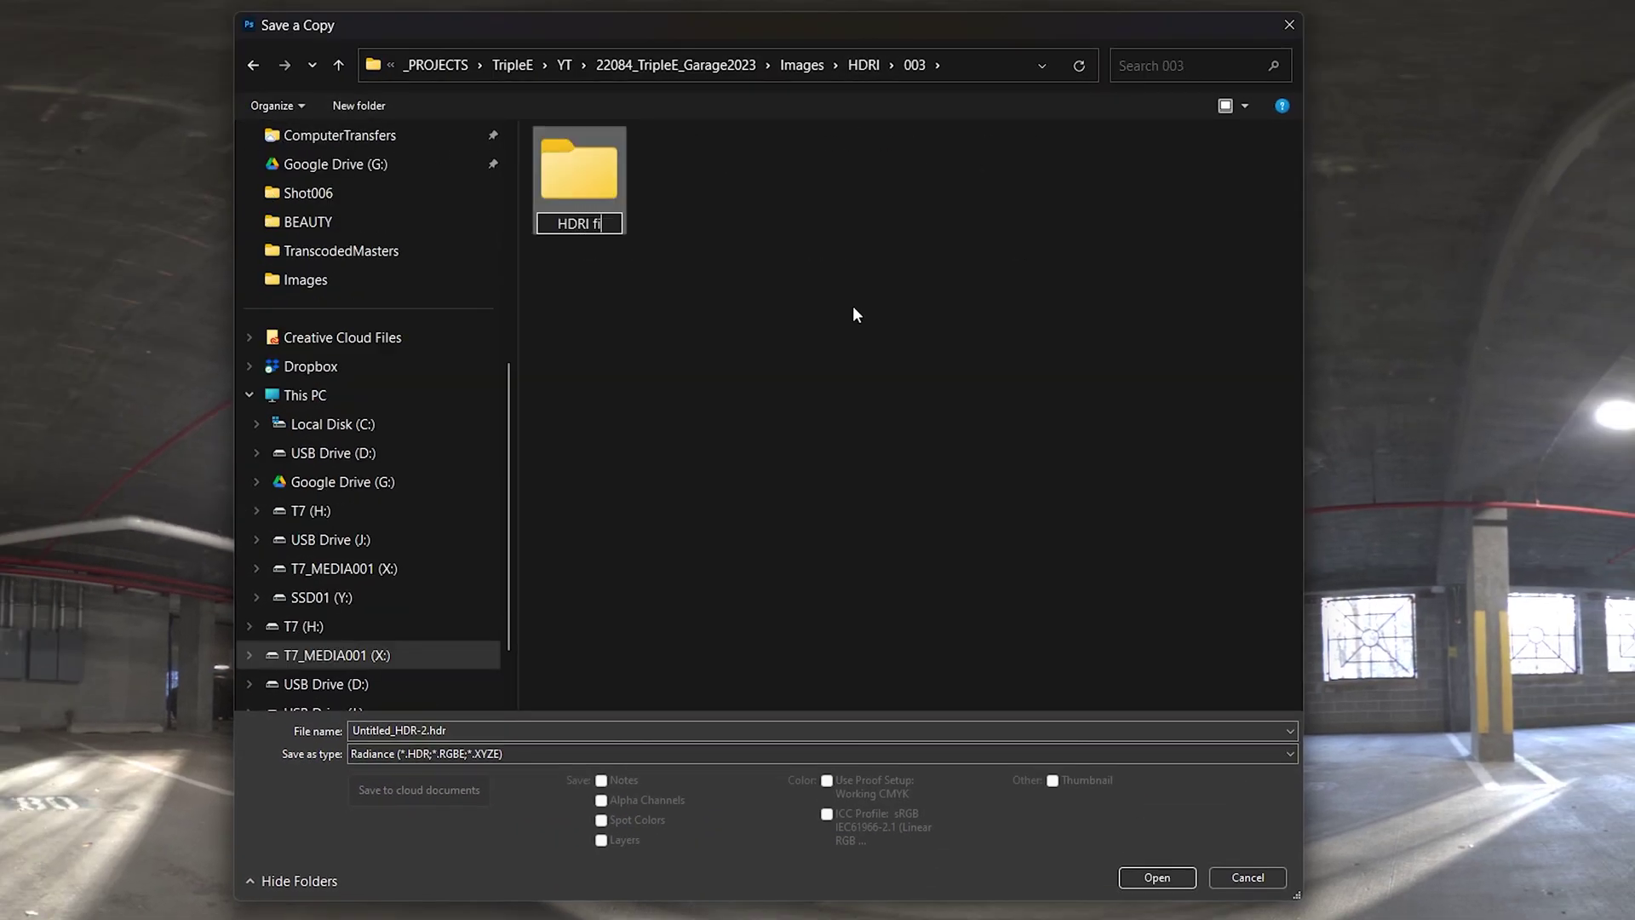
{"action": "type", "text": "le"}
{"action": "key", "text": "Return"}
{"action": "key", "text": "Return"}
{"action": "left_click", "coordinate": [475, 726]}
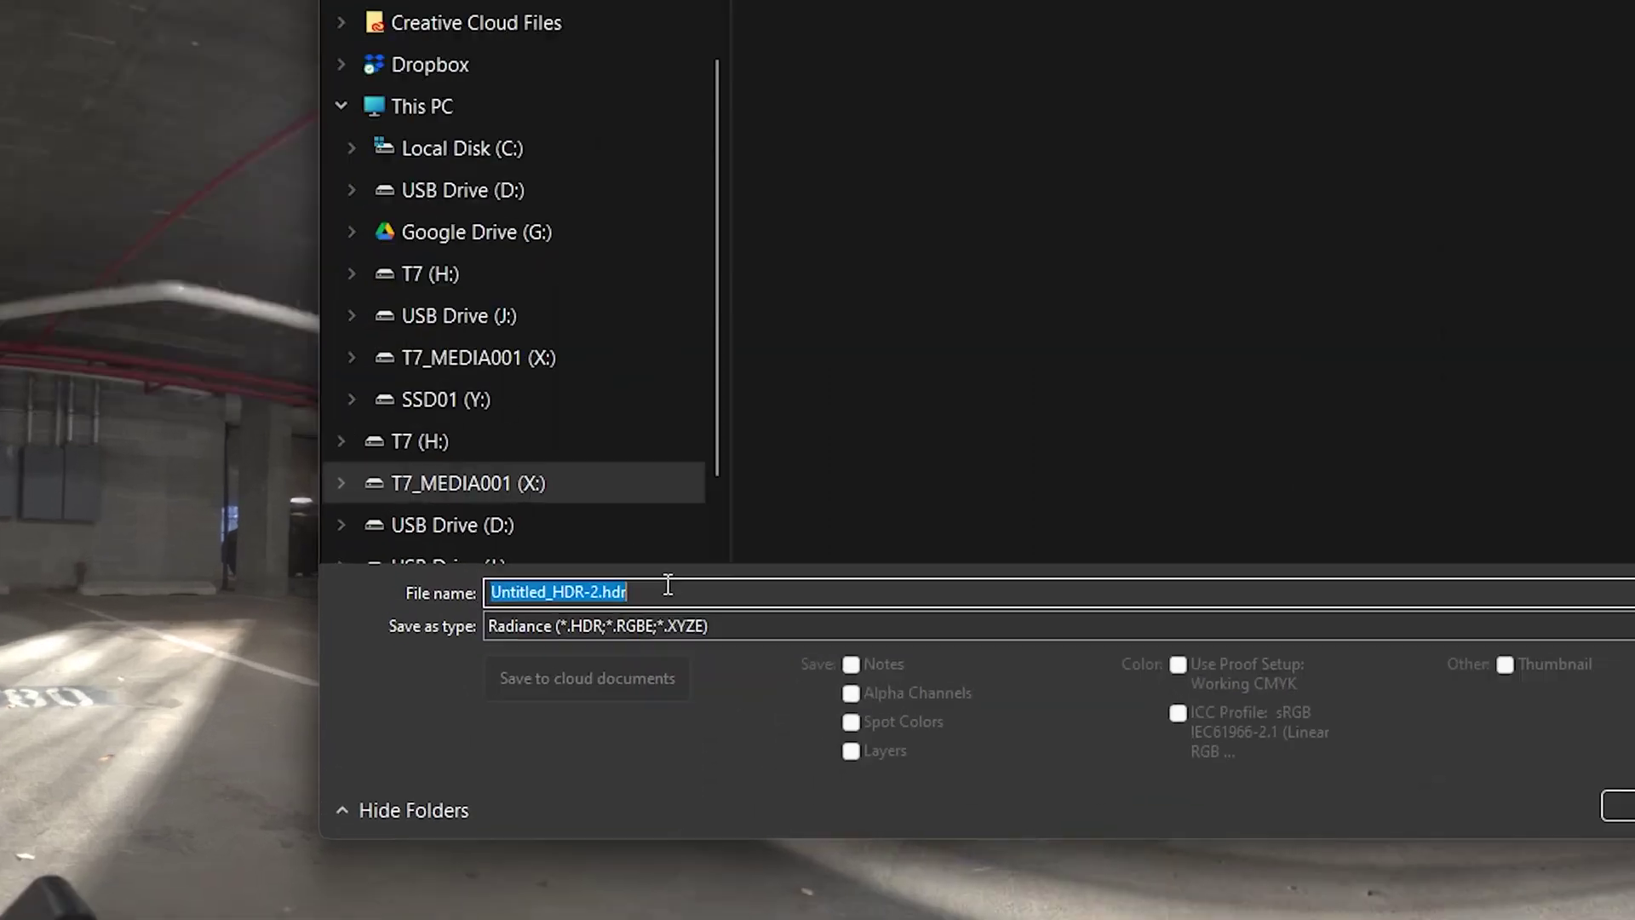
{"action": "type", "text": "Garage"}
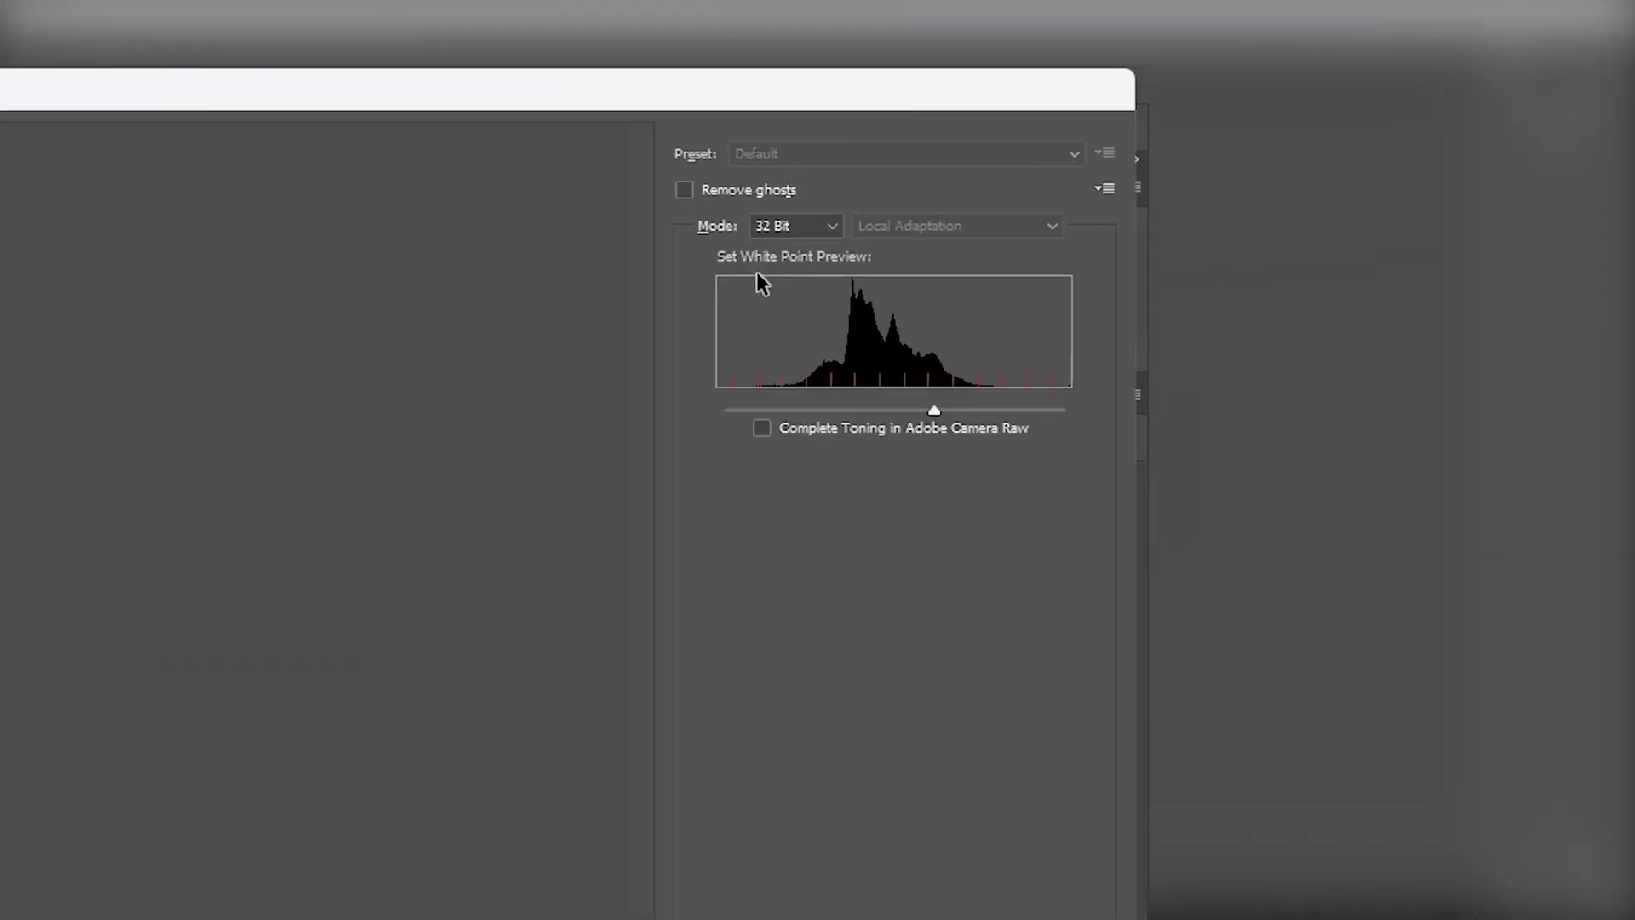
Keep 32 Bit mode, tone the merge in Camera Raw, and set Exposure to 0
{"action": "left_click", "coordinate": [712, 248]}
{"action": "left_click", "coordinate": [679, 269]}
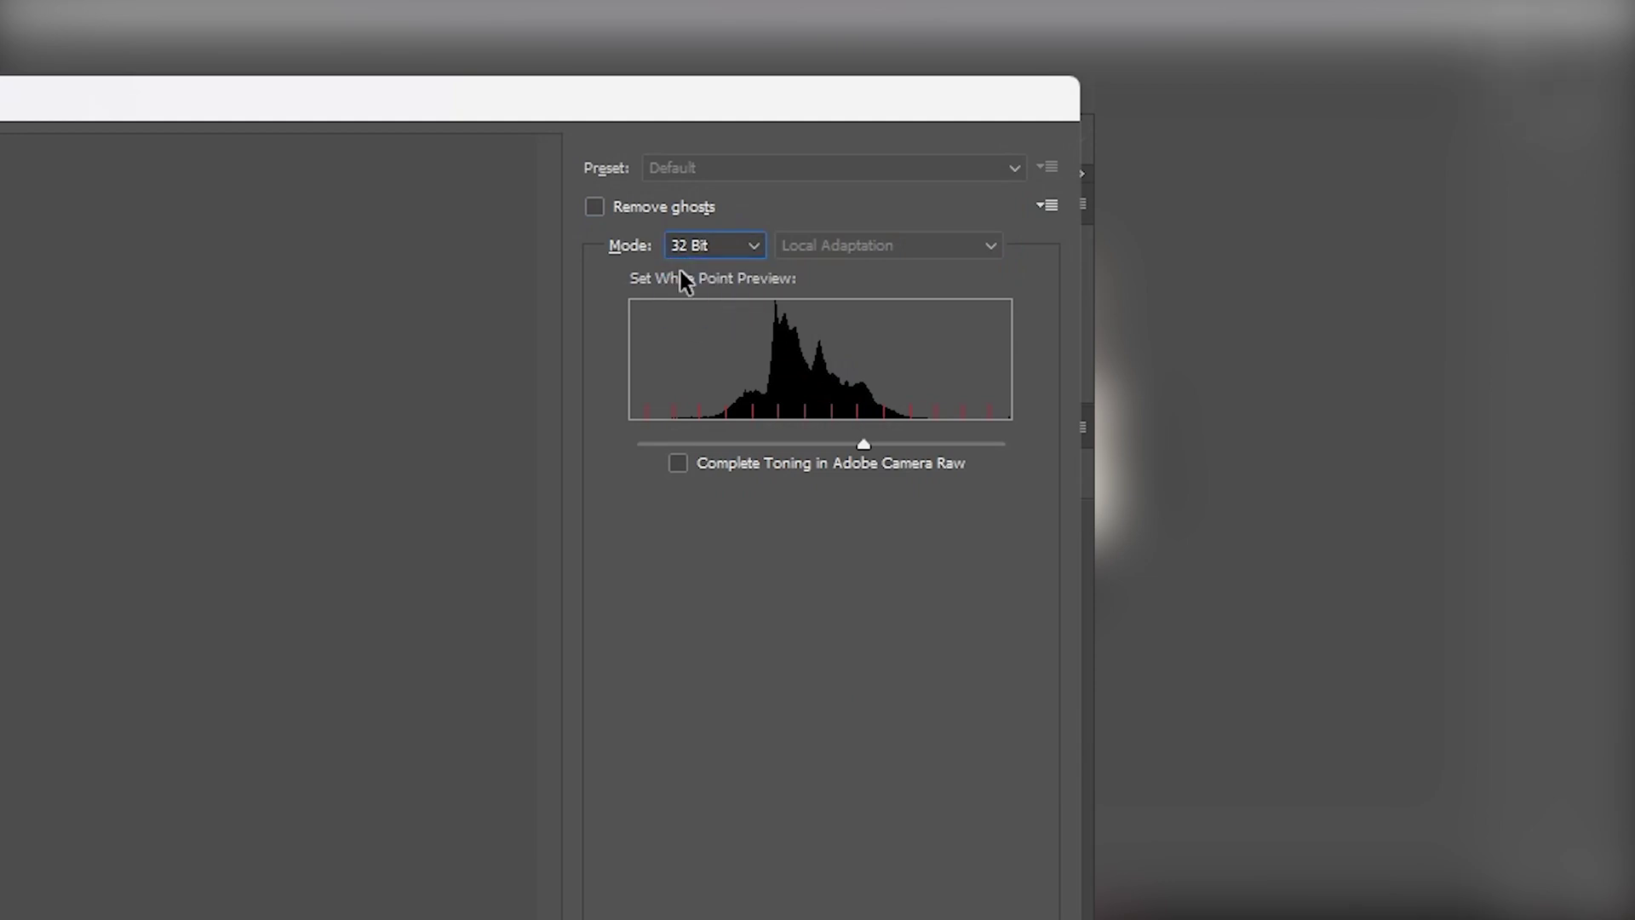
{"action": "left_click", "coordinate": [679, 470]}
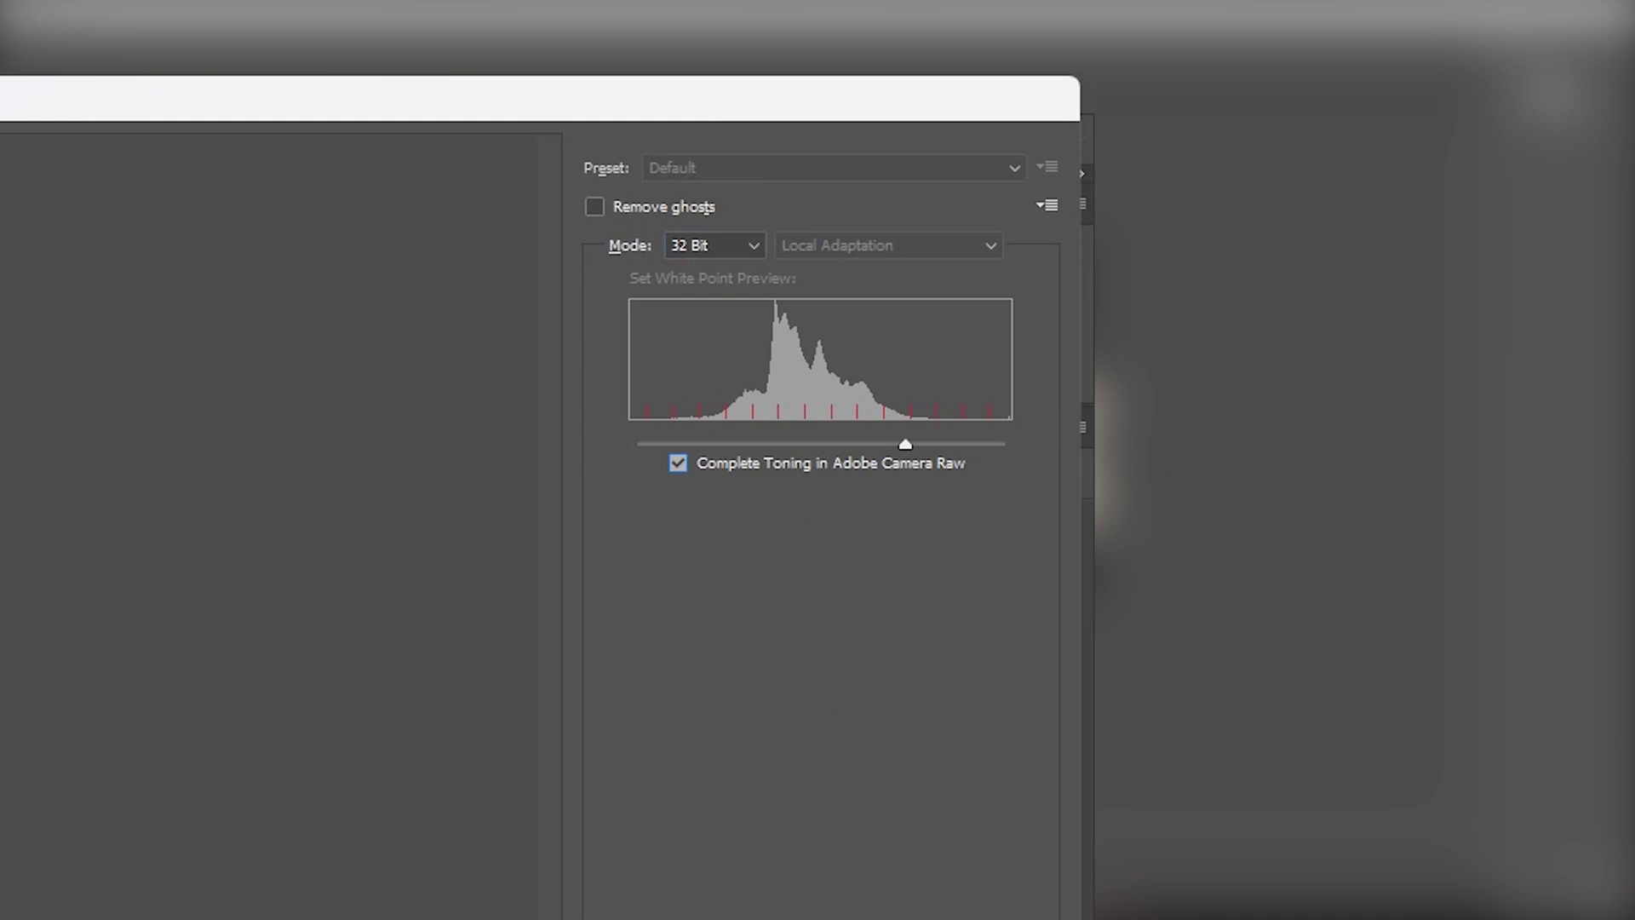
{"action": "left_click", "coordinate": [959, 395]}
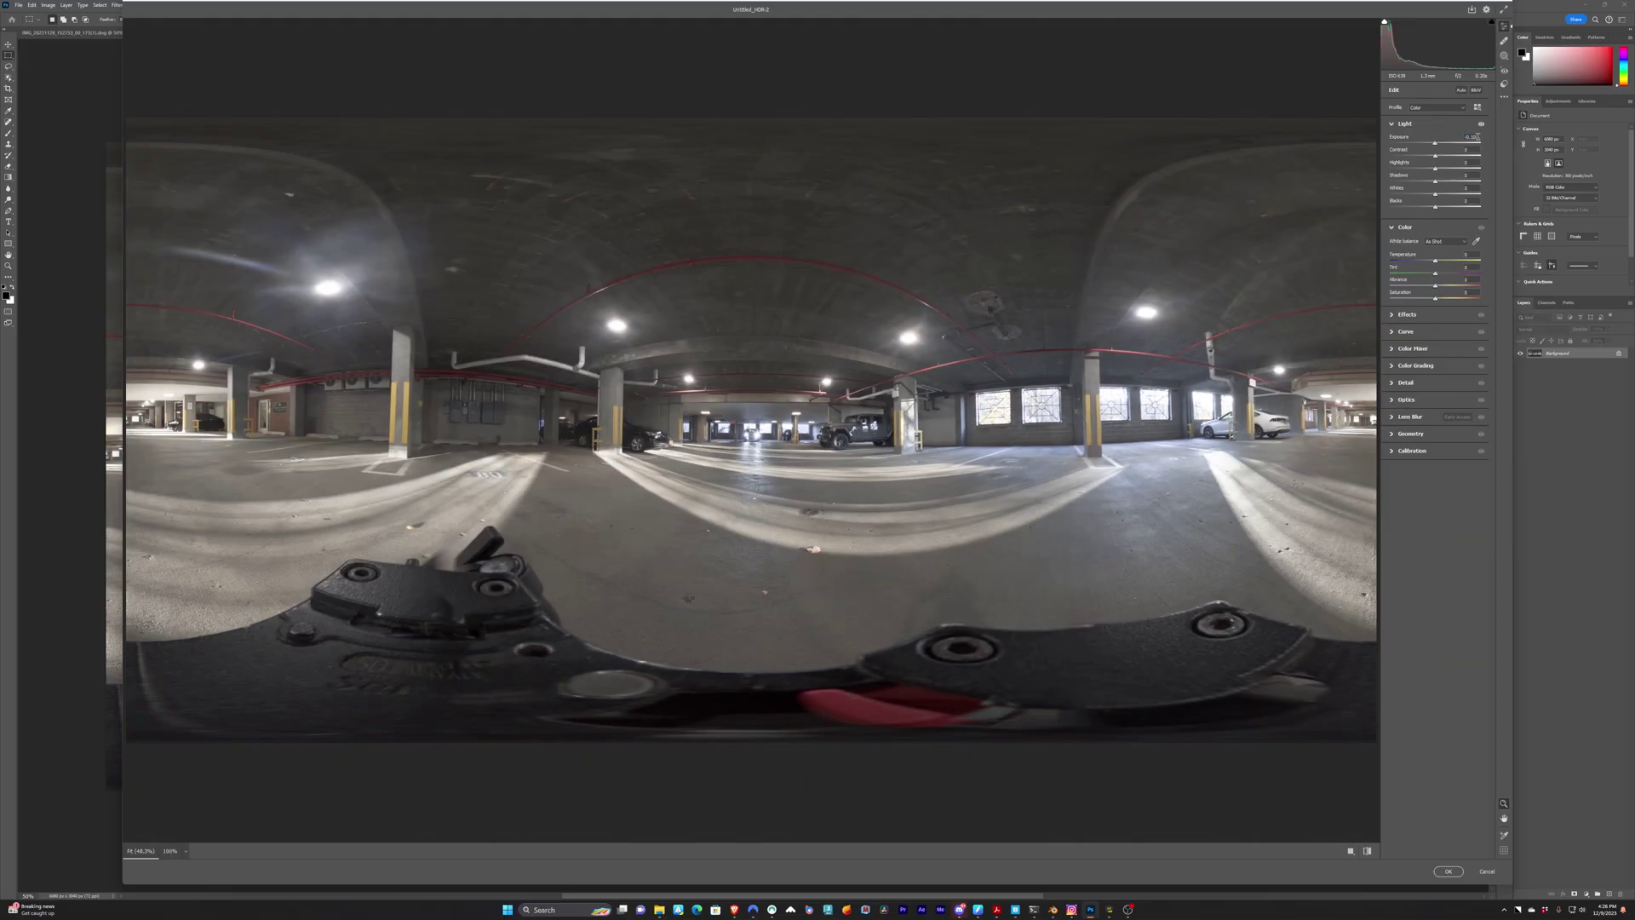
{"action": "type", "text": "0"}
{"action": "key", "text": "Return"}
Accept the Camera Raw toning and set the document to 32 Bits/Channel
{"action": "left_click", "coordinate": [1447, 871]}
{"action": "left_click", "coordinate": [1571, 197]}
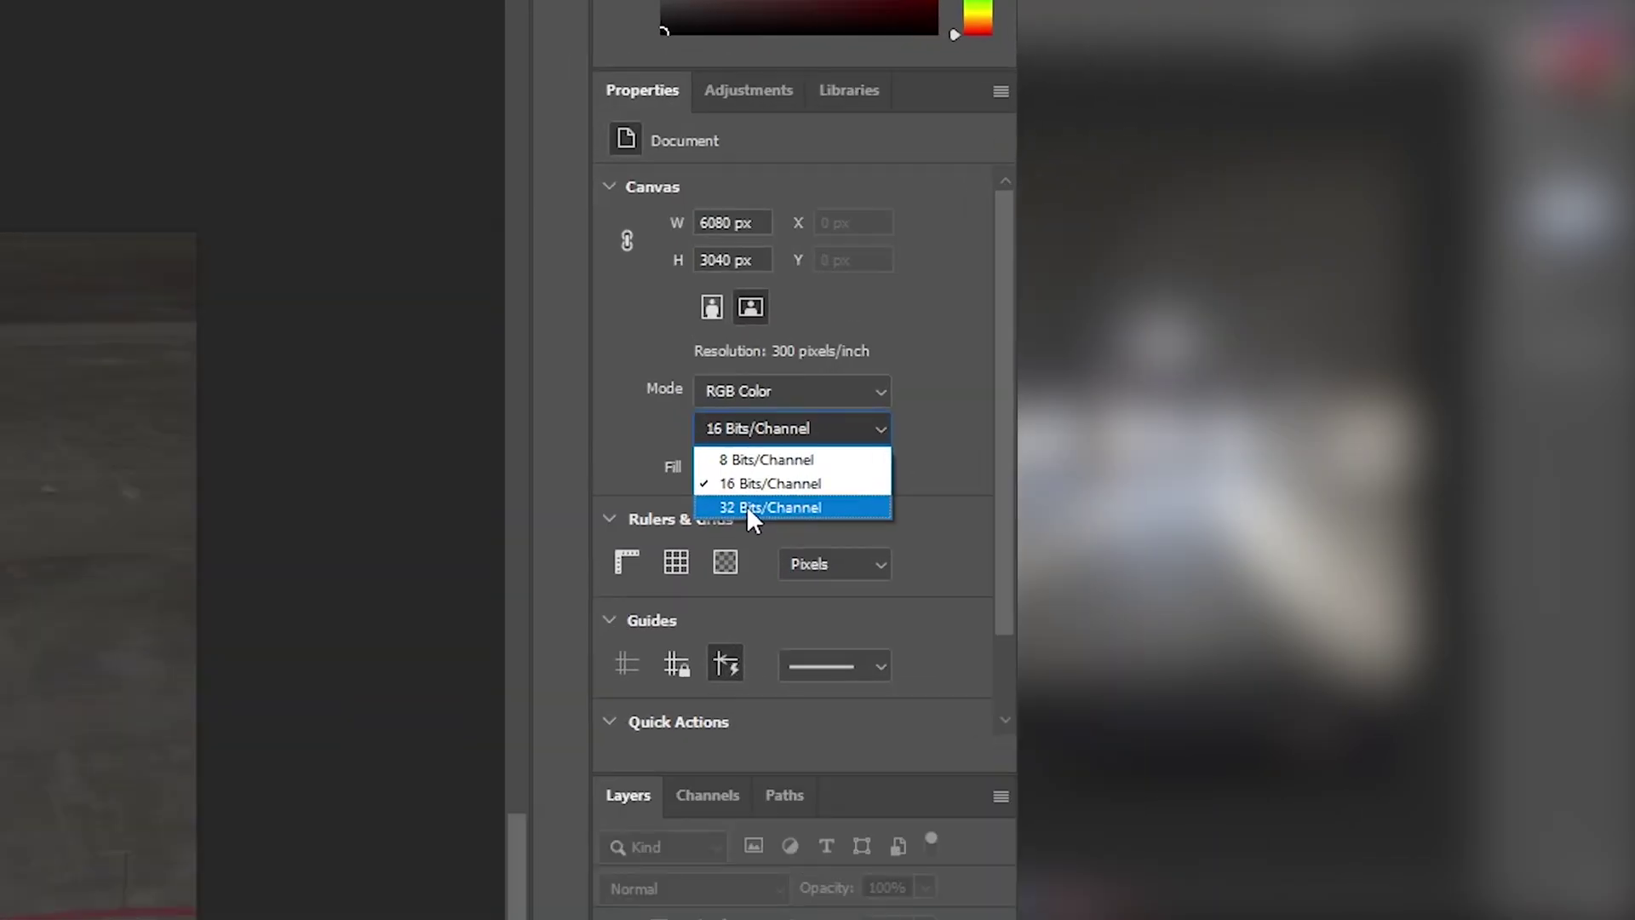
{"action": "left_click", "coordinate": [794, 509]}
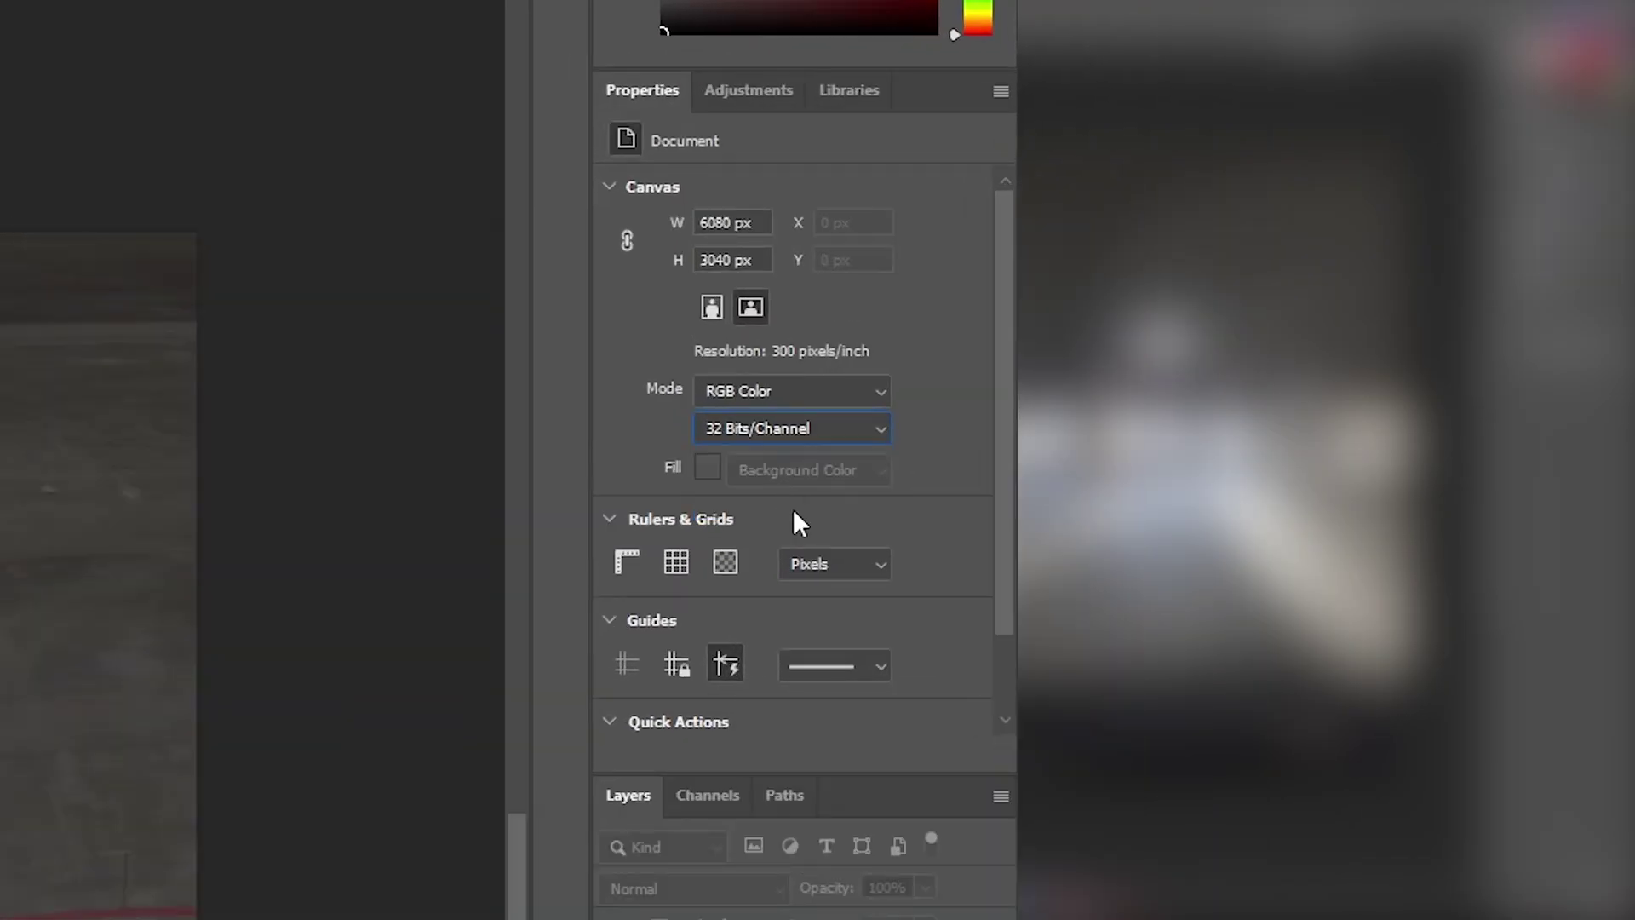
Save a Radiance HDR copy named Garage_ACR.hdr beside Garage.hdr
{"action": "left_click", "coordinate": [18, 4]}
{"action": "left_click", "coordinate": [40, 144]}
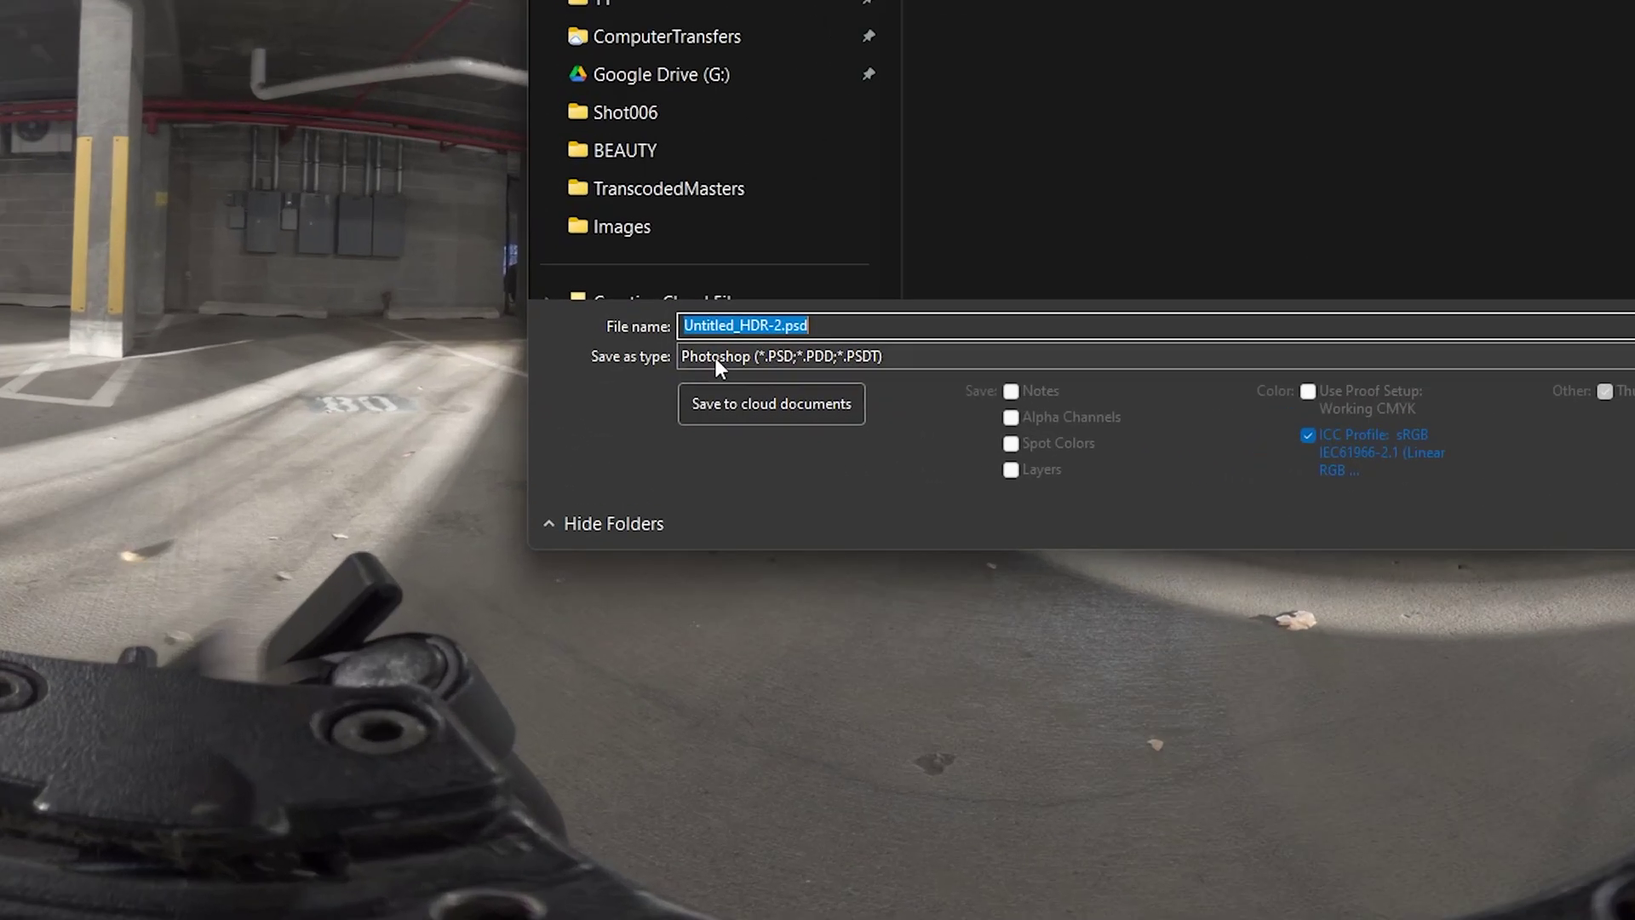
{"action": "left_click", "coordinate": [599, 518]}
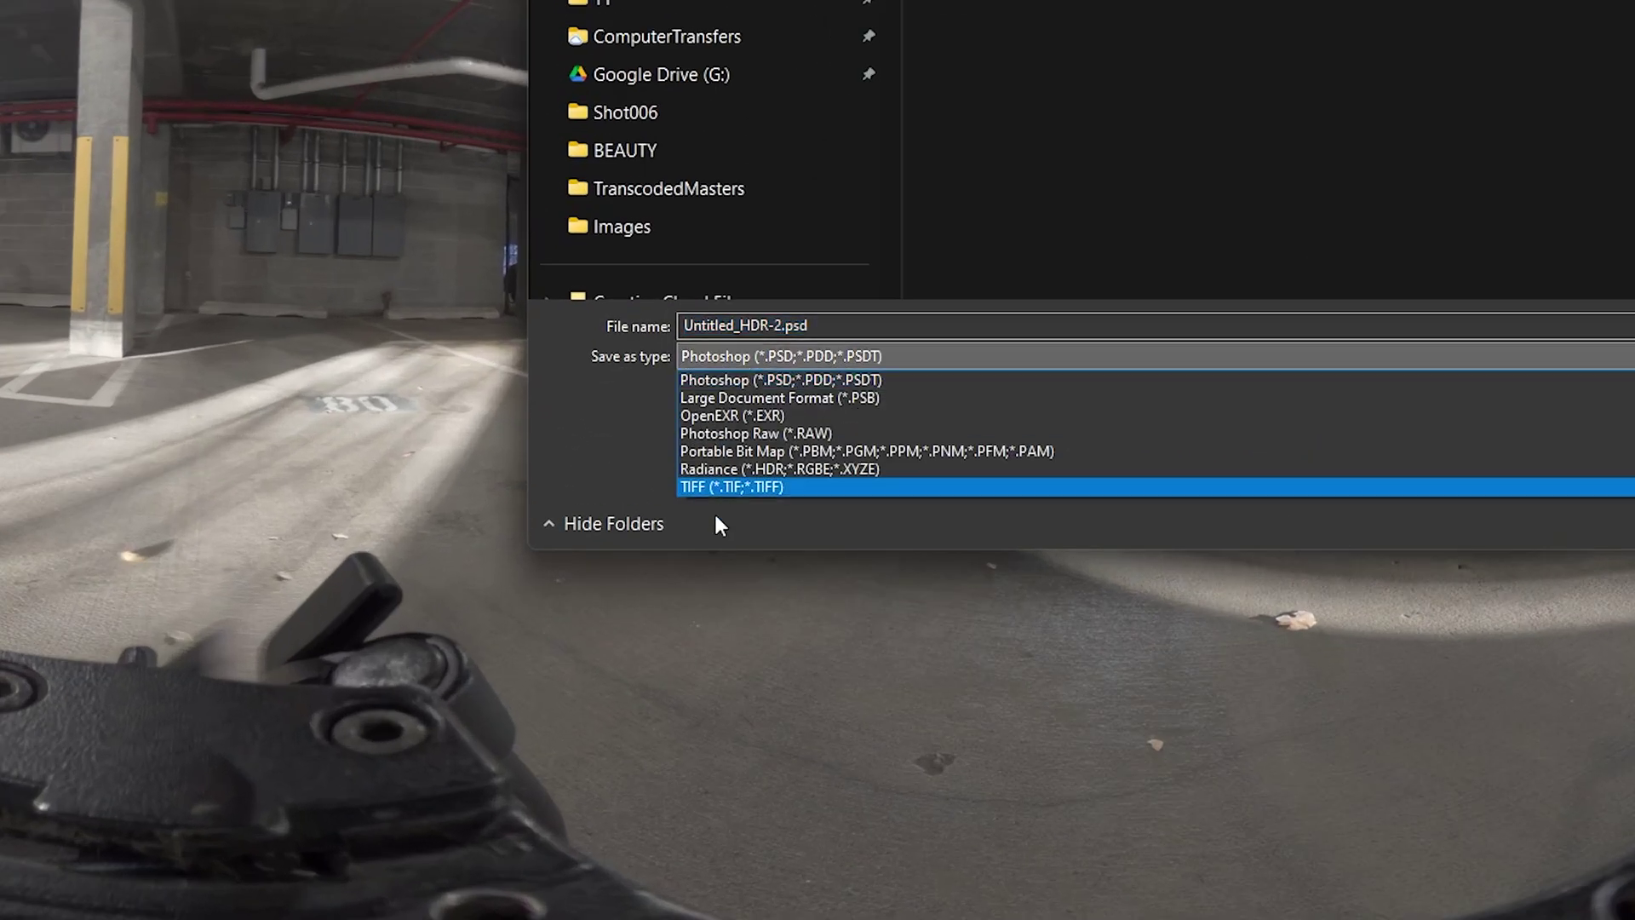
{"action": "left_click", "coordinate": [724, 470]}
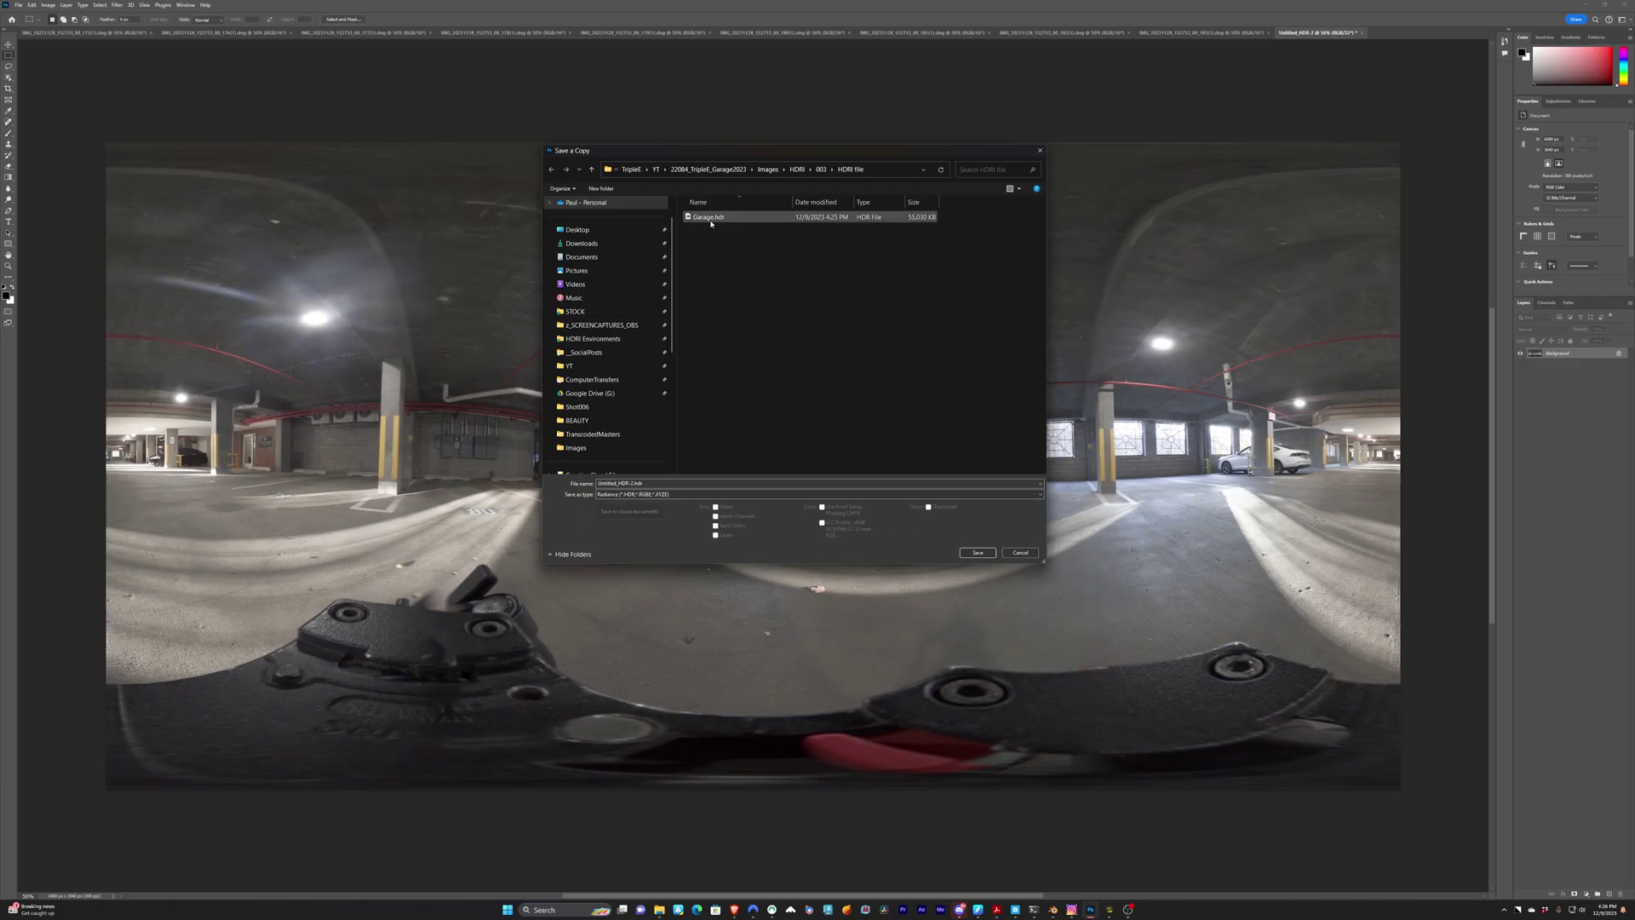
{"action": "left_click", "coordinate": [709, 218]}
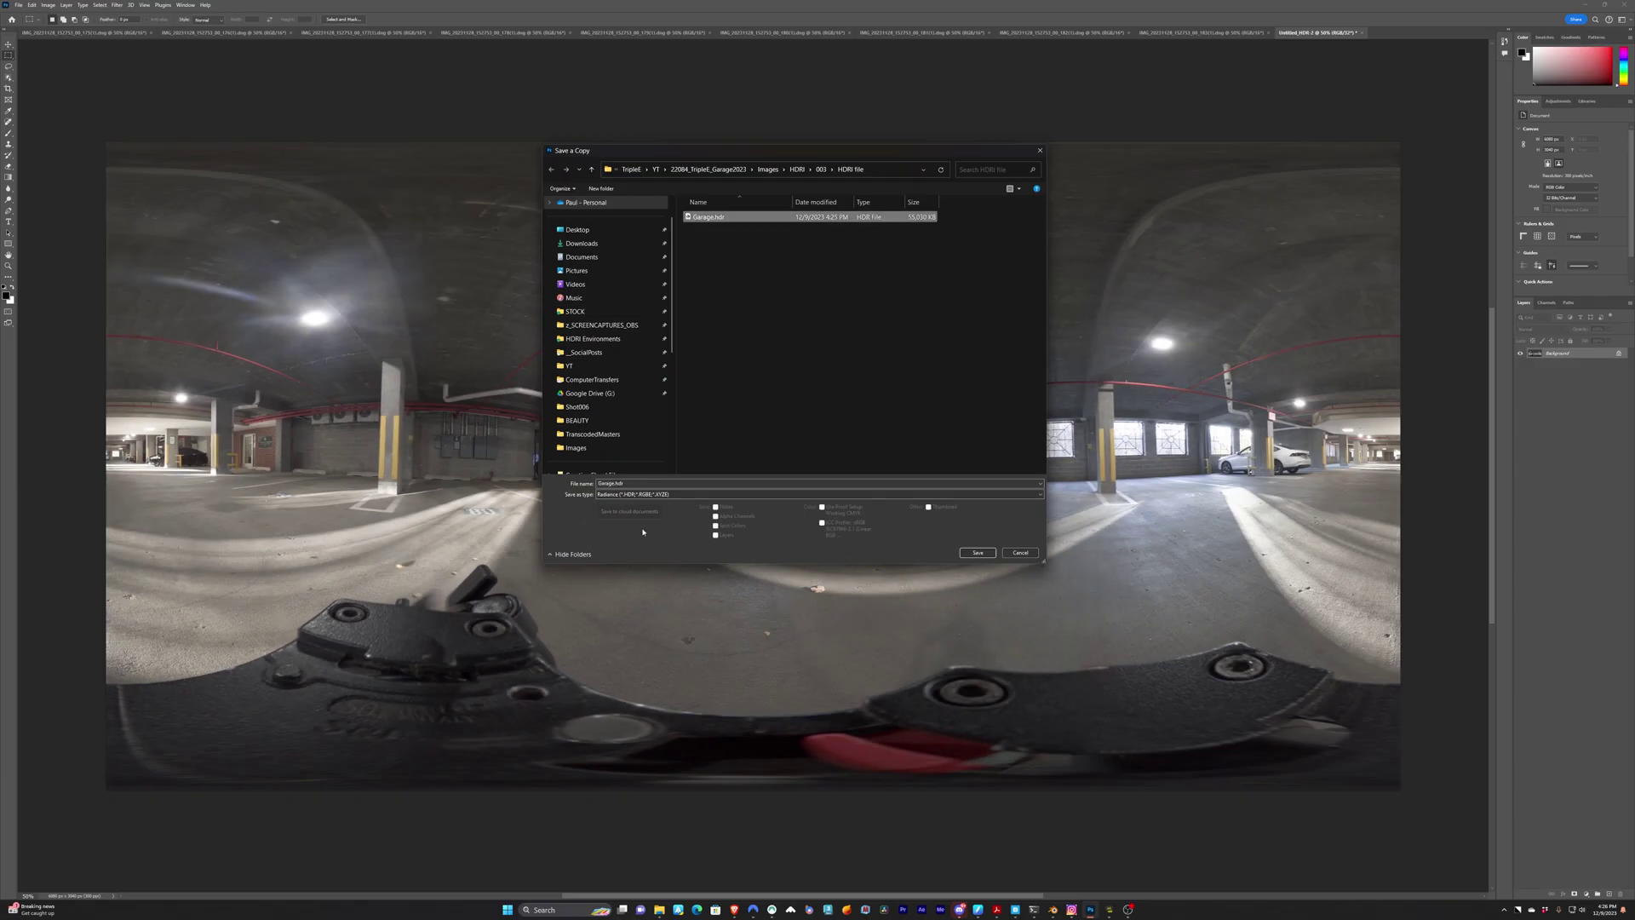
{"action": "double_click", "coordinate": [619, 484]}
{"action": "key", "text": "Right"}
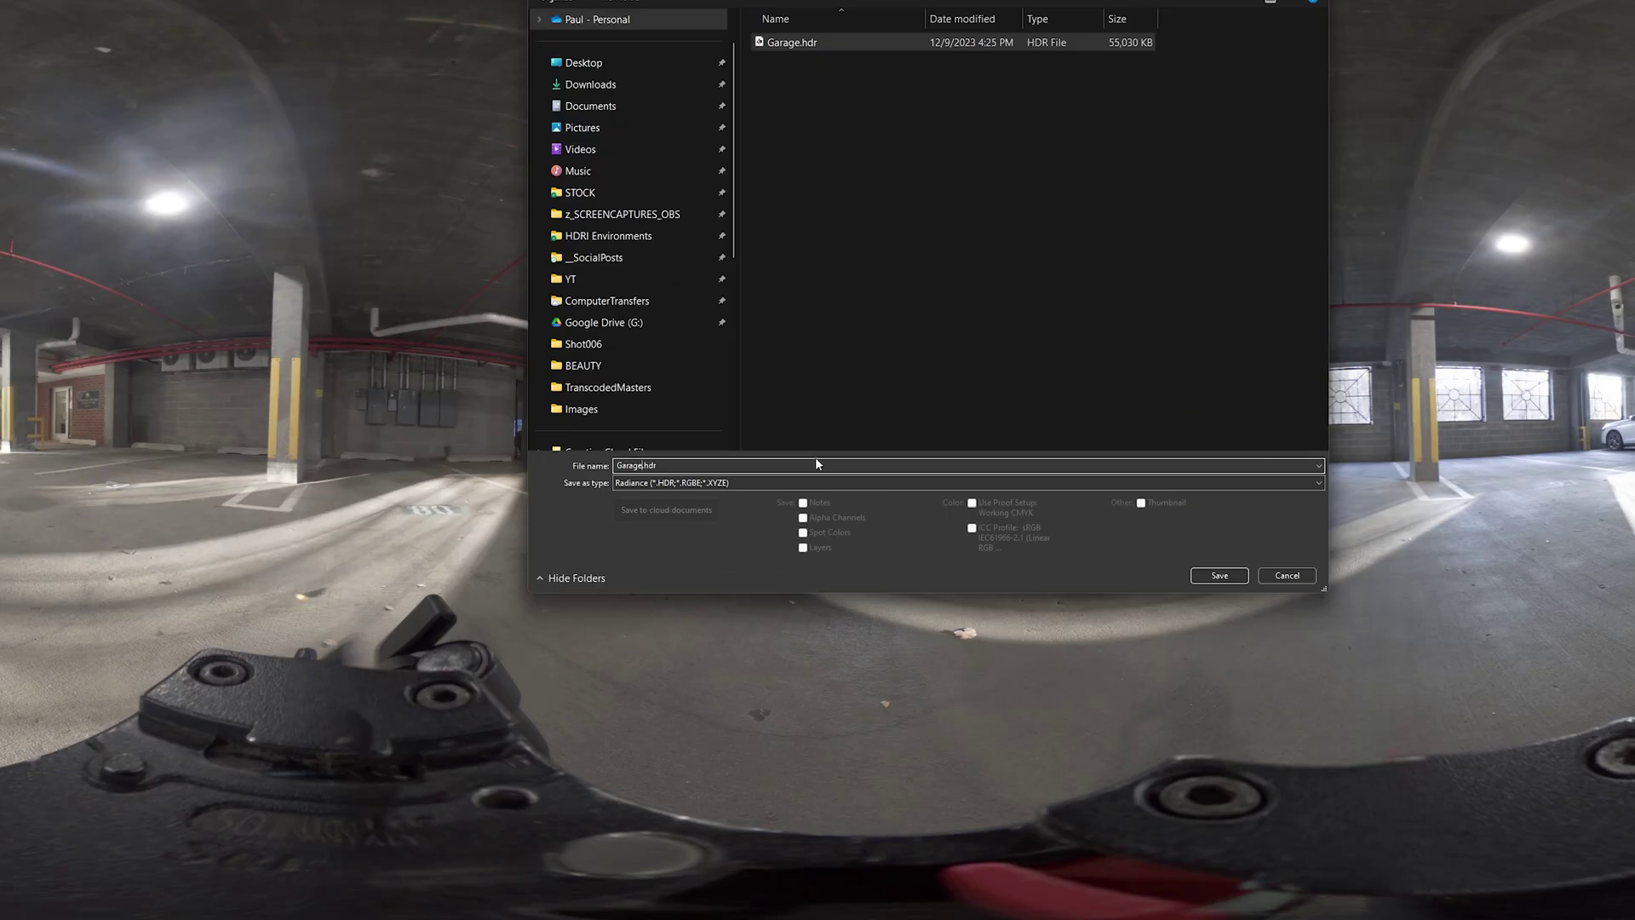
{"action": "type", "text": "_ACR"}
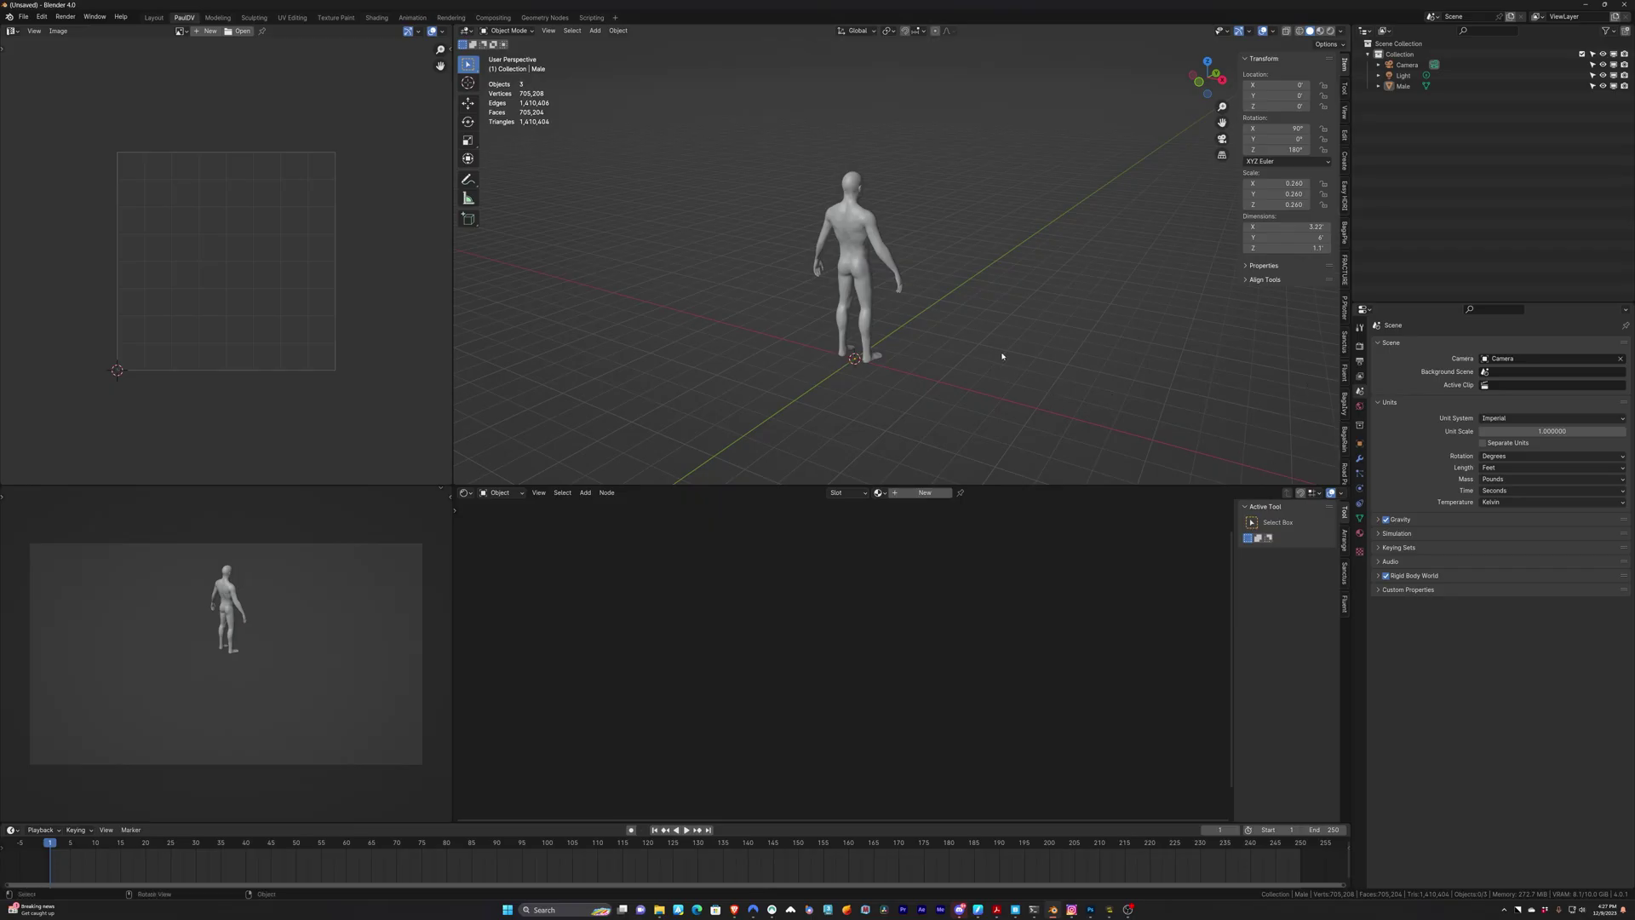
Point the Easy HDRI panel at the folder holding the garage HDRIs
{"action": "key", "text": "ctrl+space"}
{"action": "left_click", "coordinate": [1629, 202]}
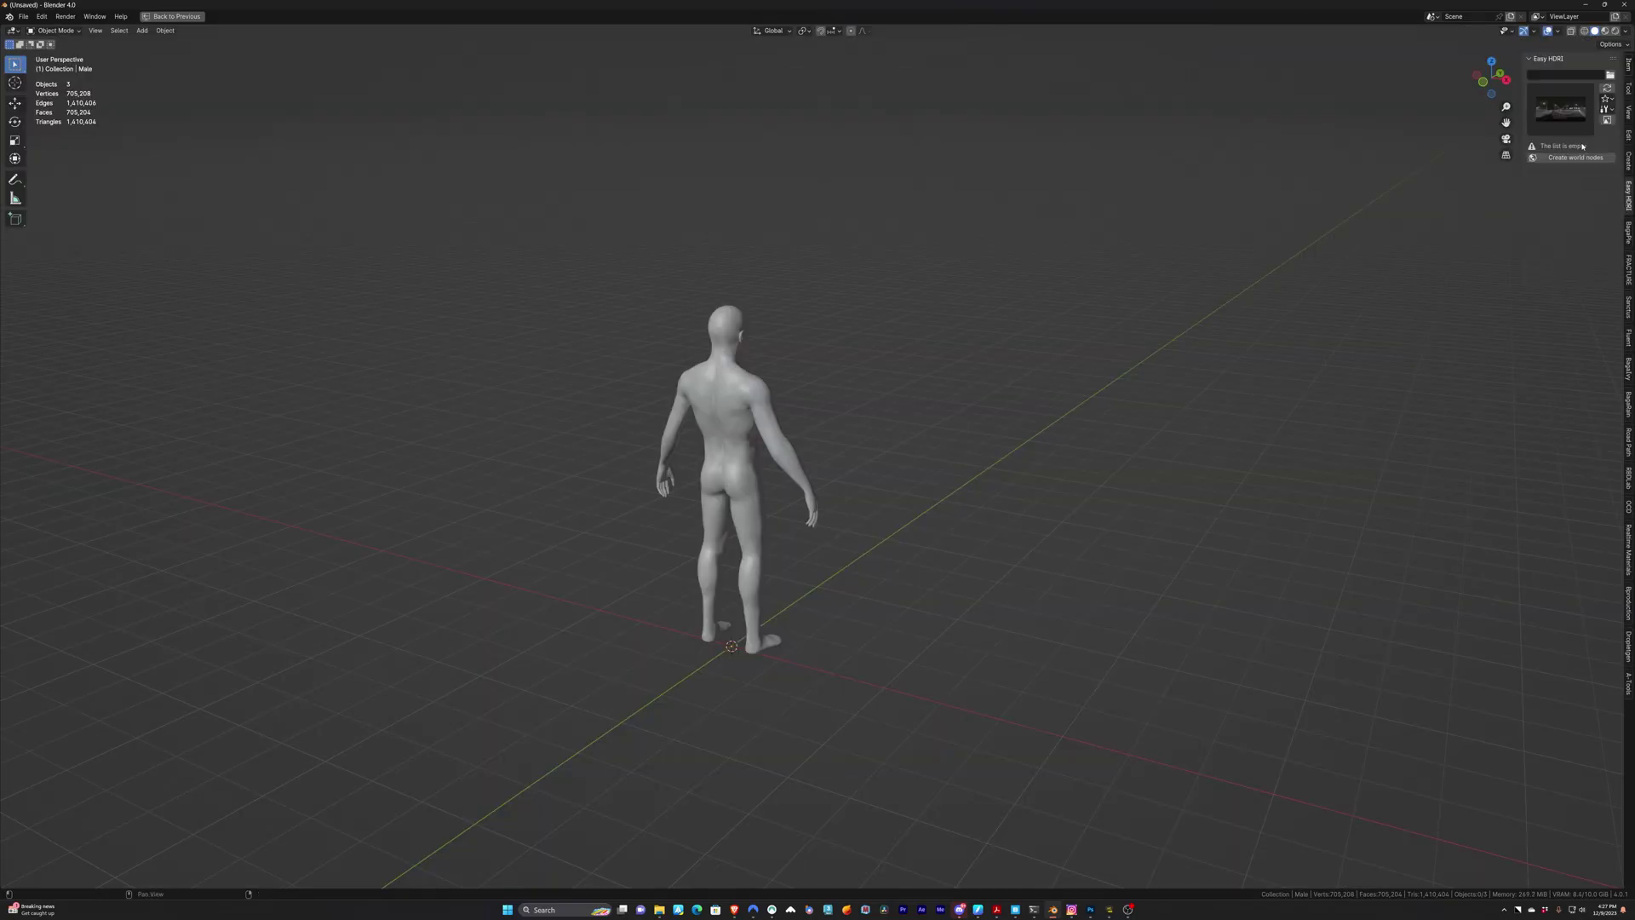
{"action": "left_click", "coordinate": [1610, 76]}
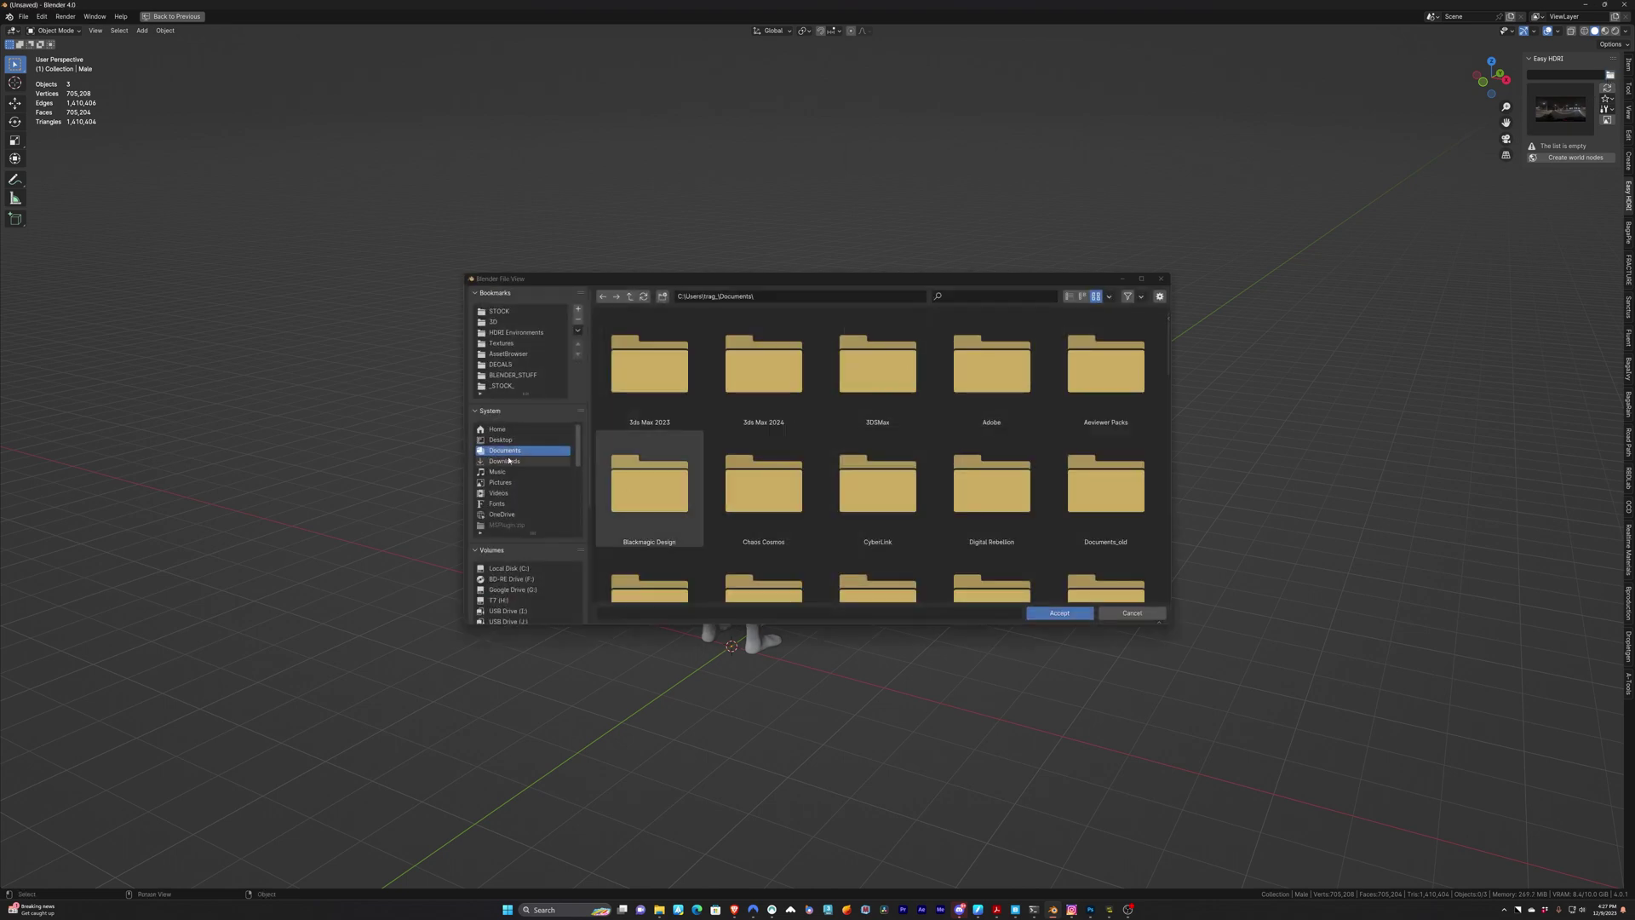
{"action": "left_click", "coordinate": [498, 526]}
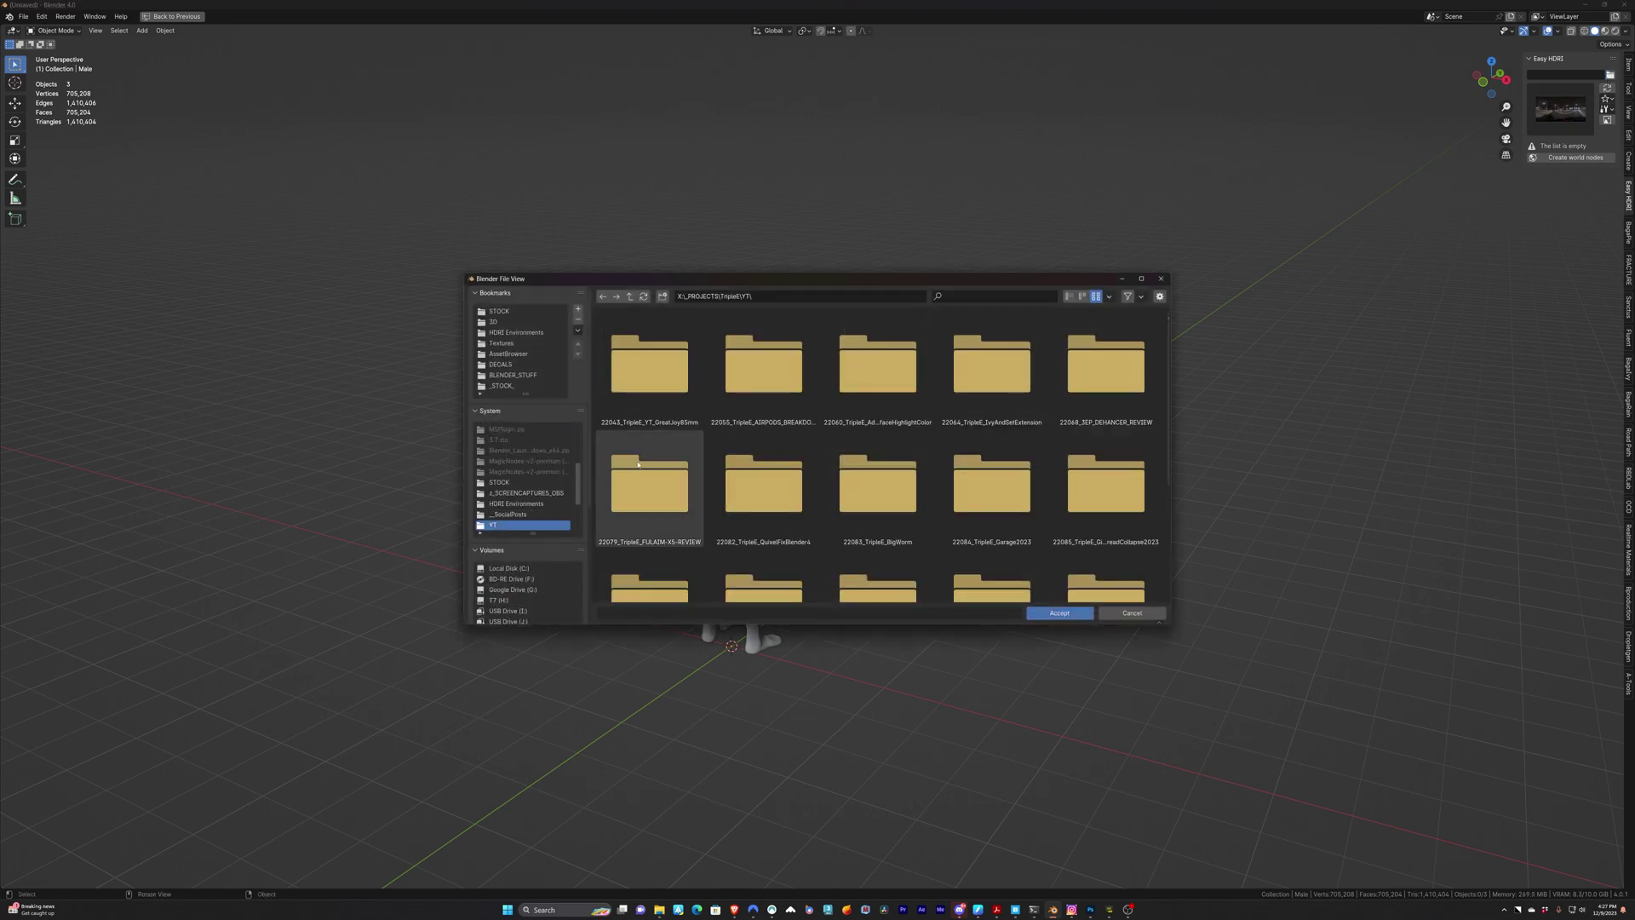
{"action": "left_click", "coordinate": [1057, 613]}
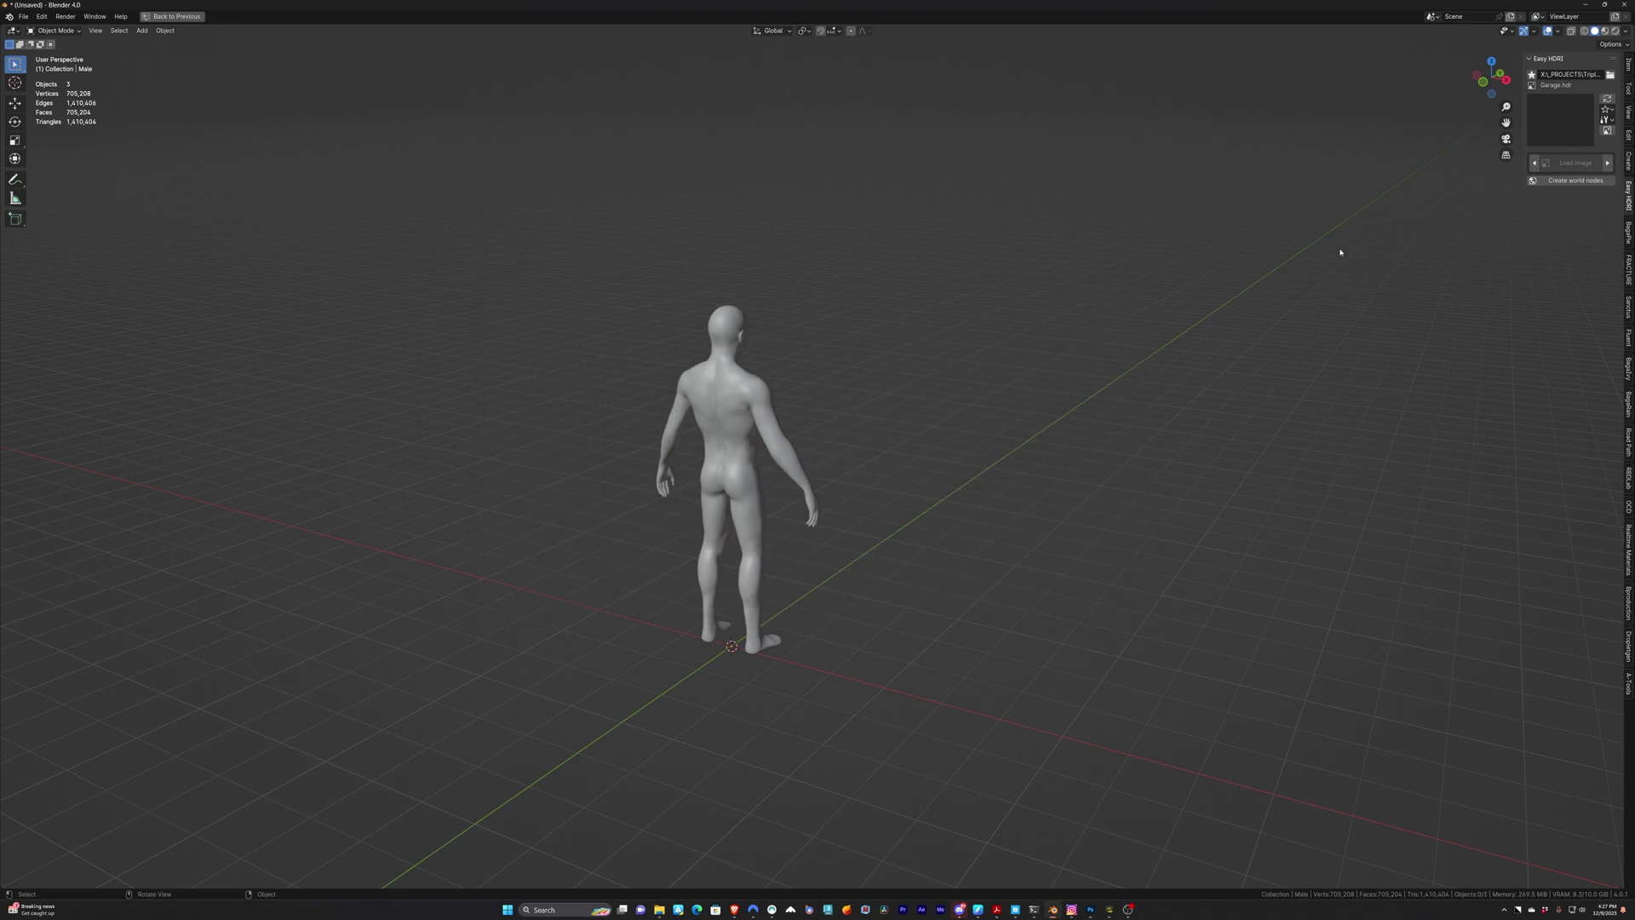
Choose Garage.hdr as the environment image and build the world lighting nodes
{"action": "left_click", "coordinate": [1560, 119]}
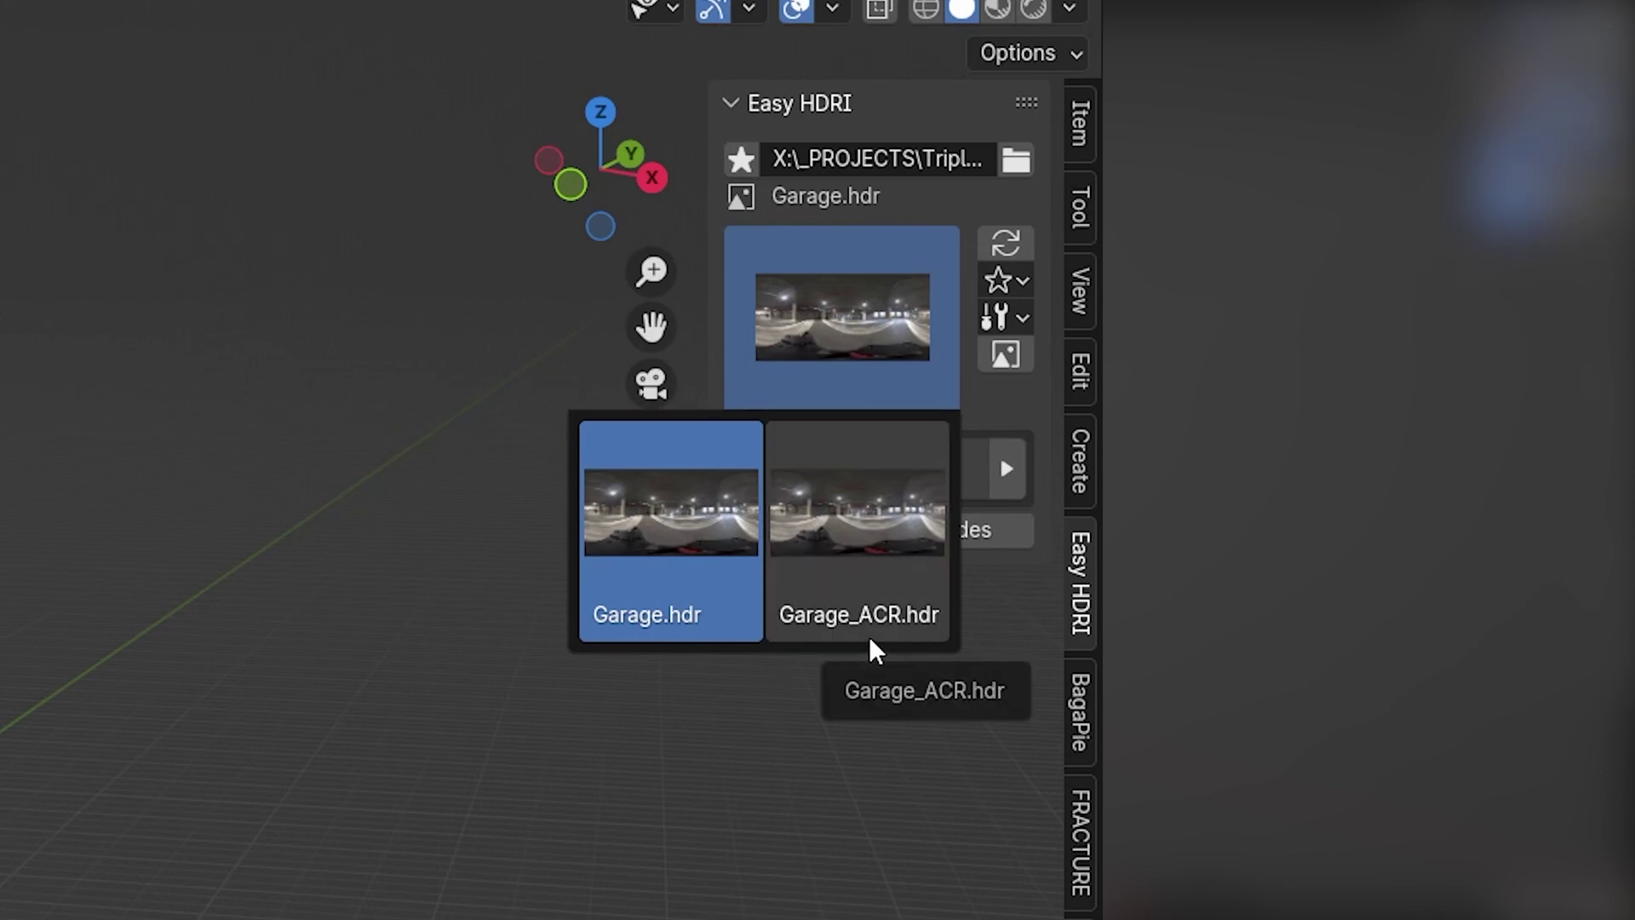
{"action": "left_click", "coordinate": [661, 603]}
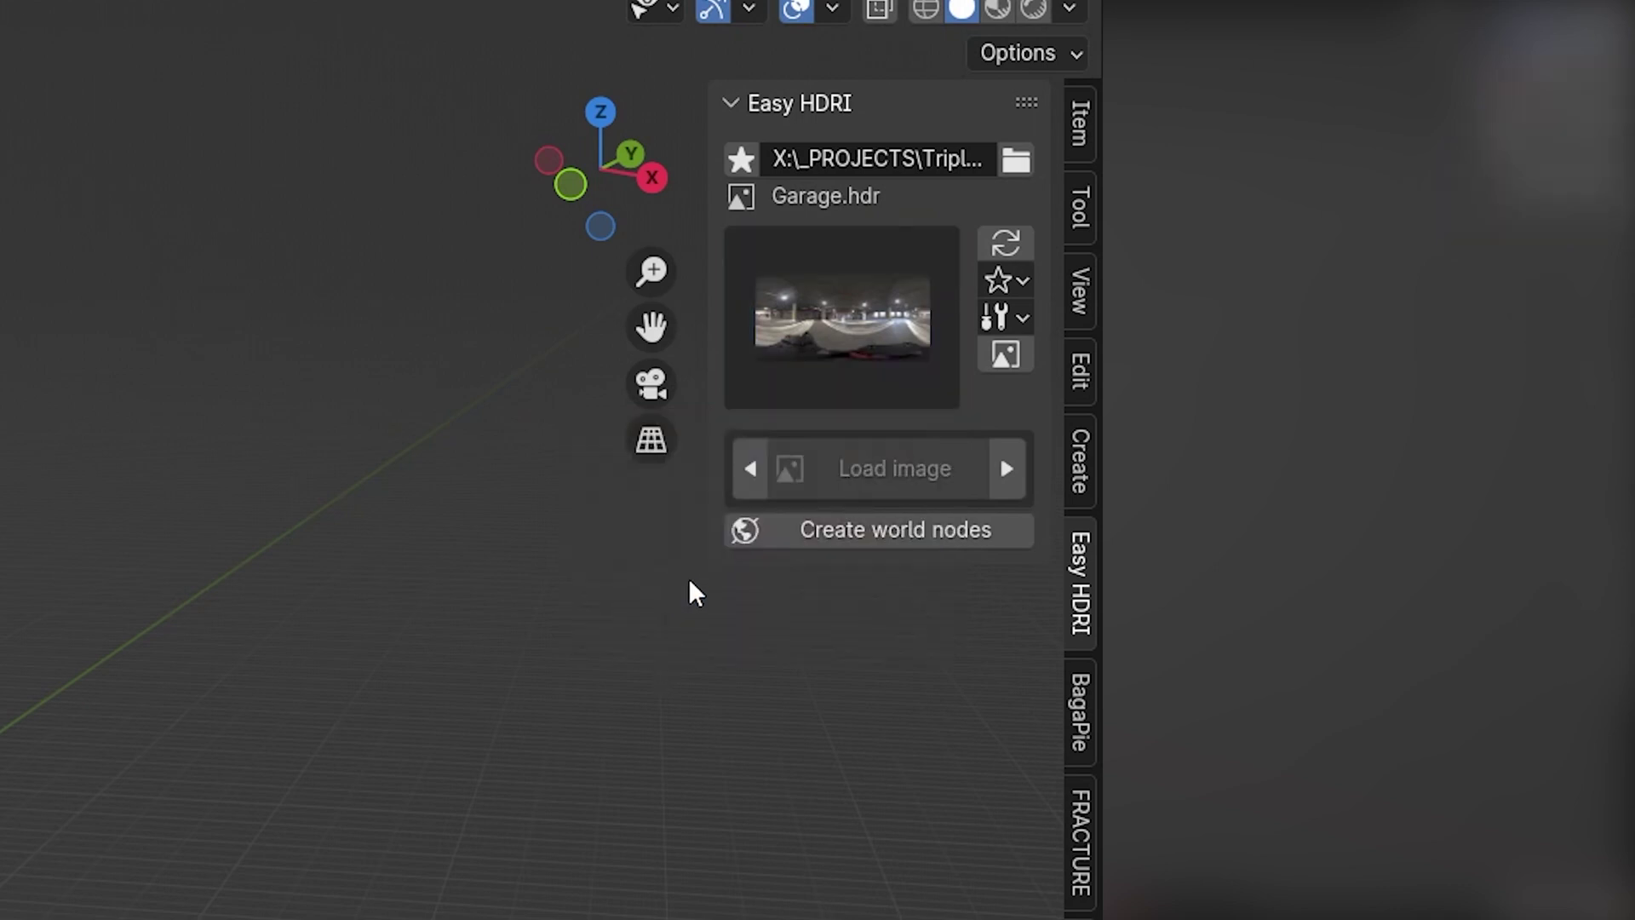
{"action": "left_click", "coordinate": [879, 533]}
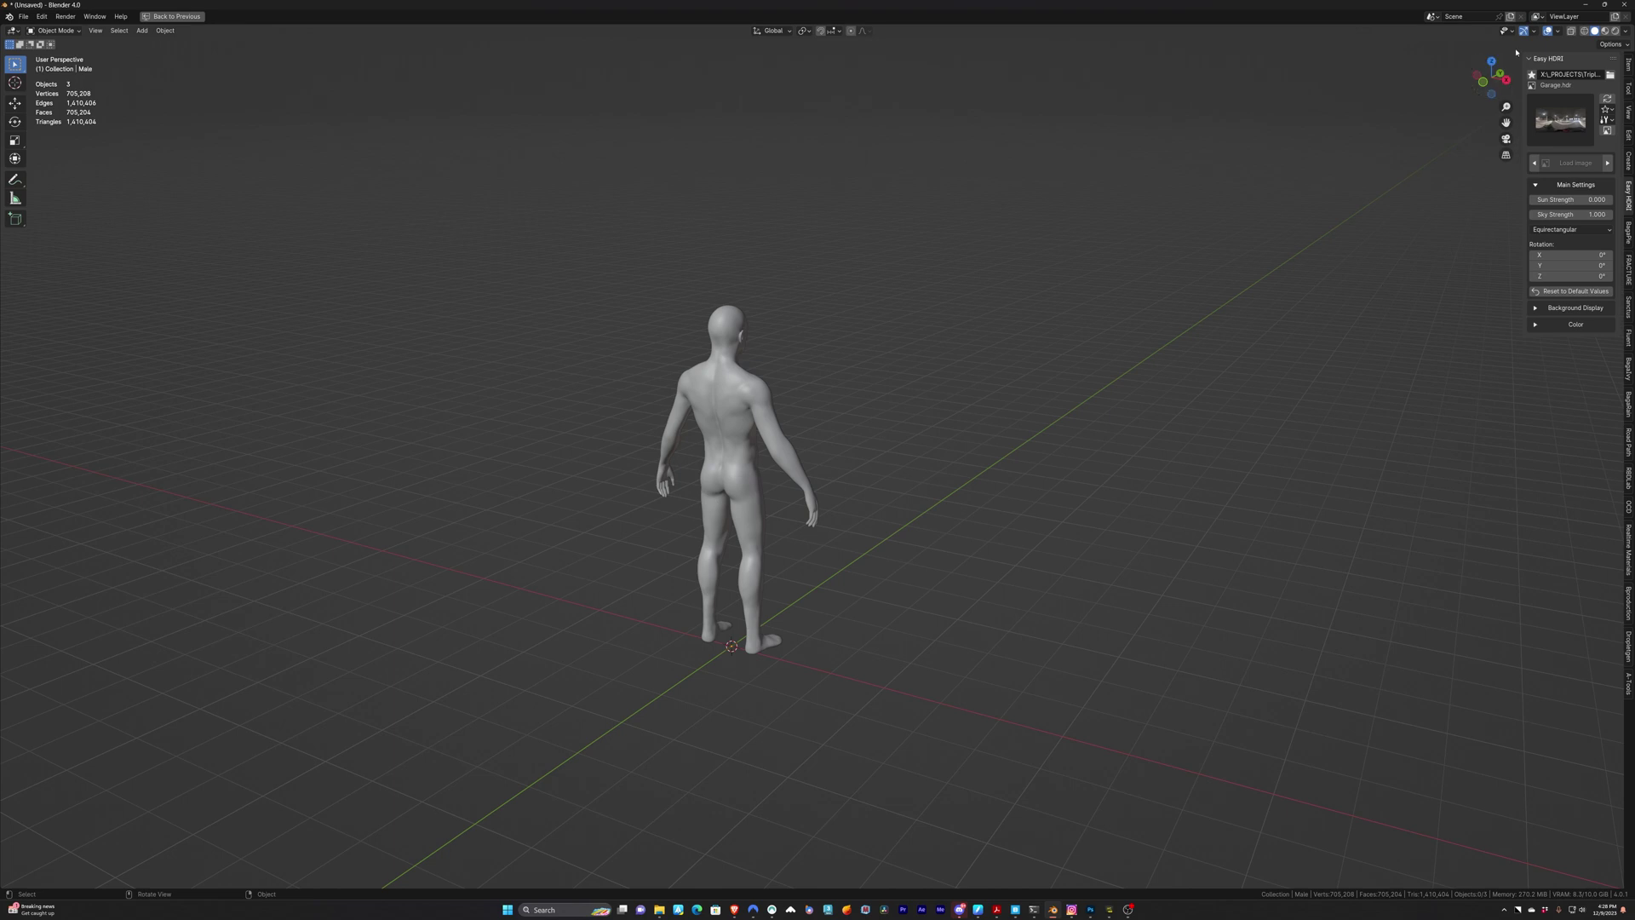
Show the garage in Rendered shading, view the figure from the front, and set Sky Strength to 0.1
{"action": "left_click", "coordinate": [1615, 31]}
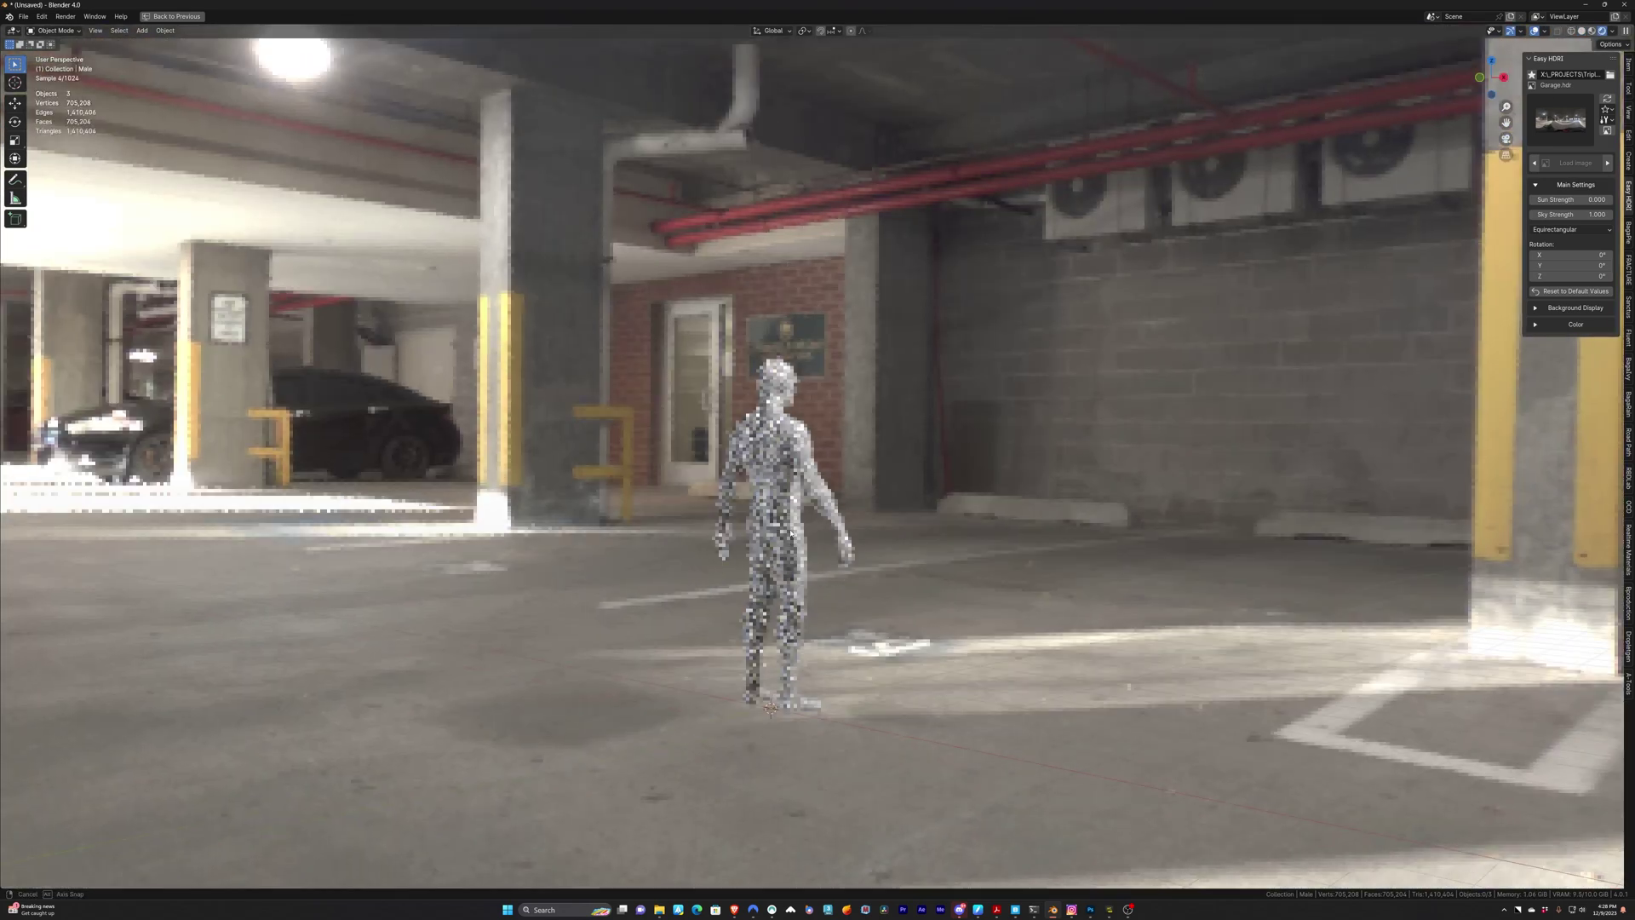
{"action": "left_click", "coordinate": [780, 586]}
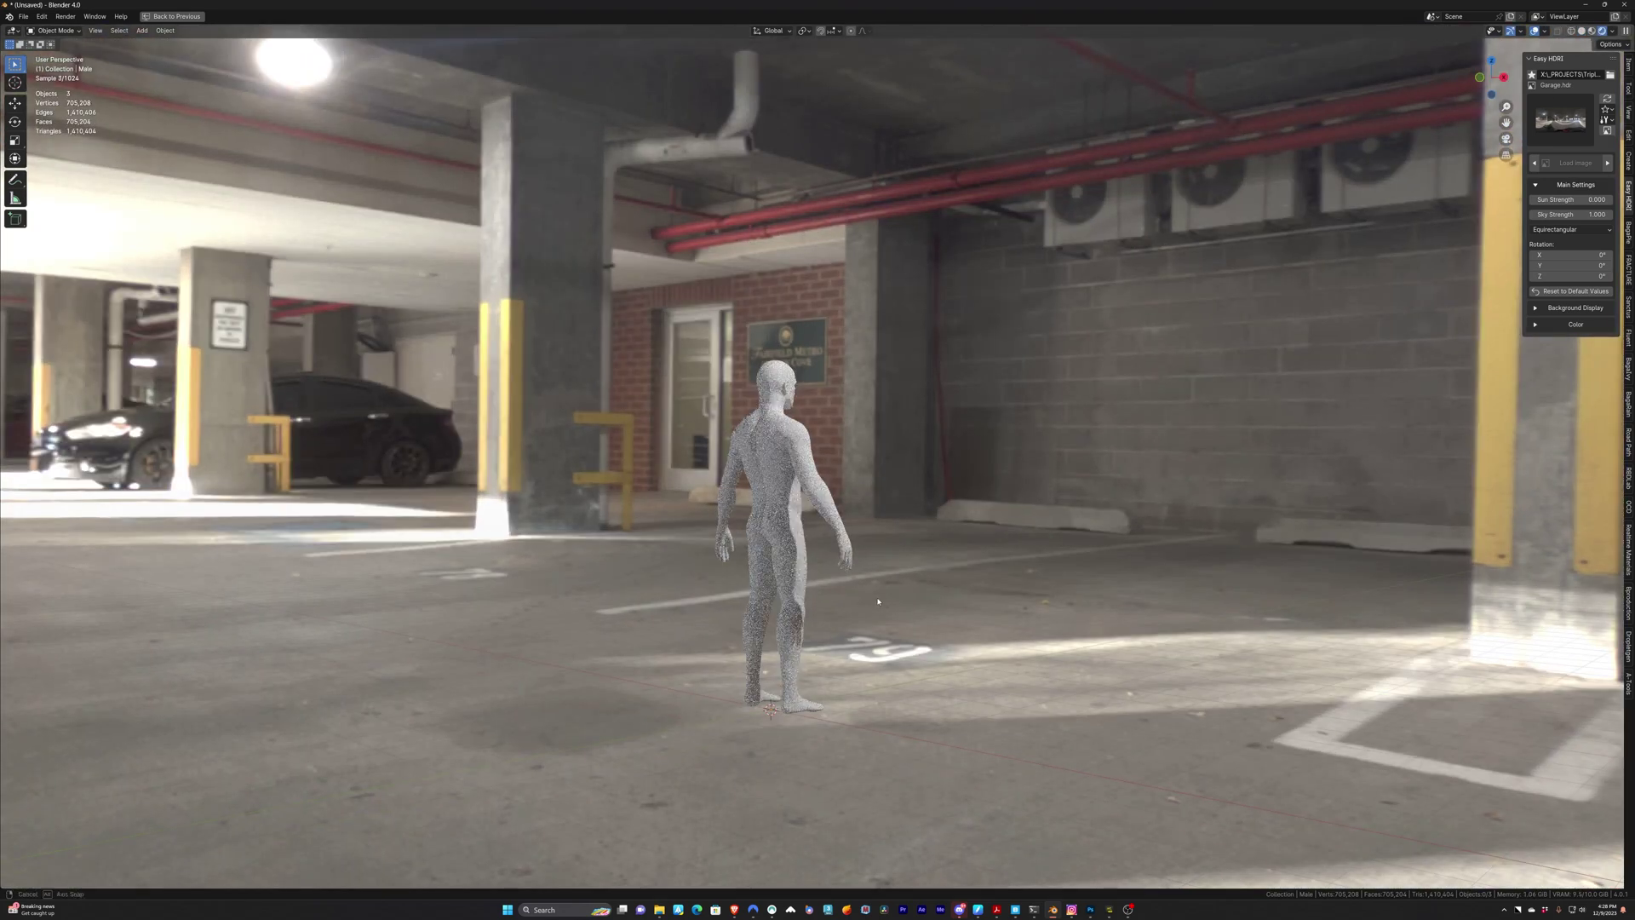
{"action": "key", "text": "KP_1"}
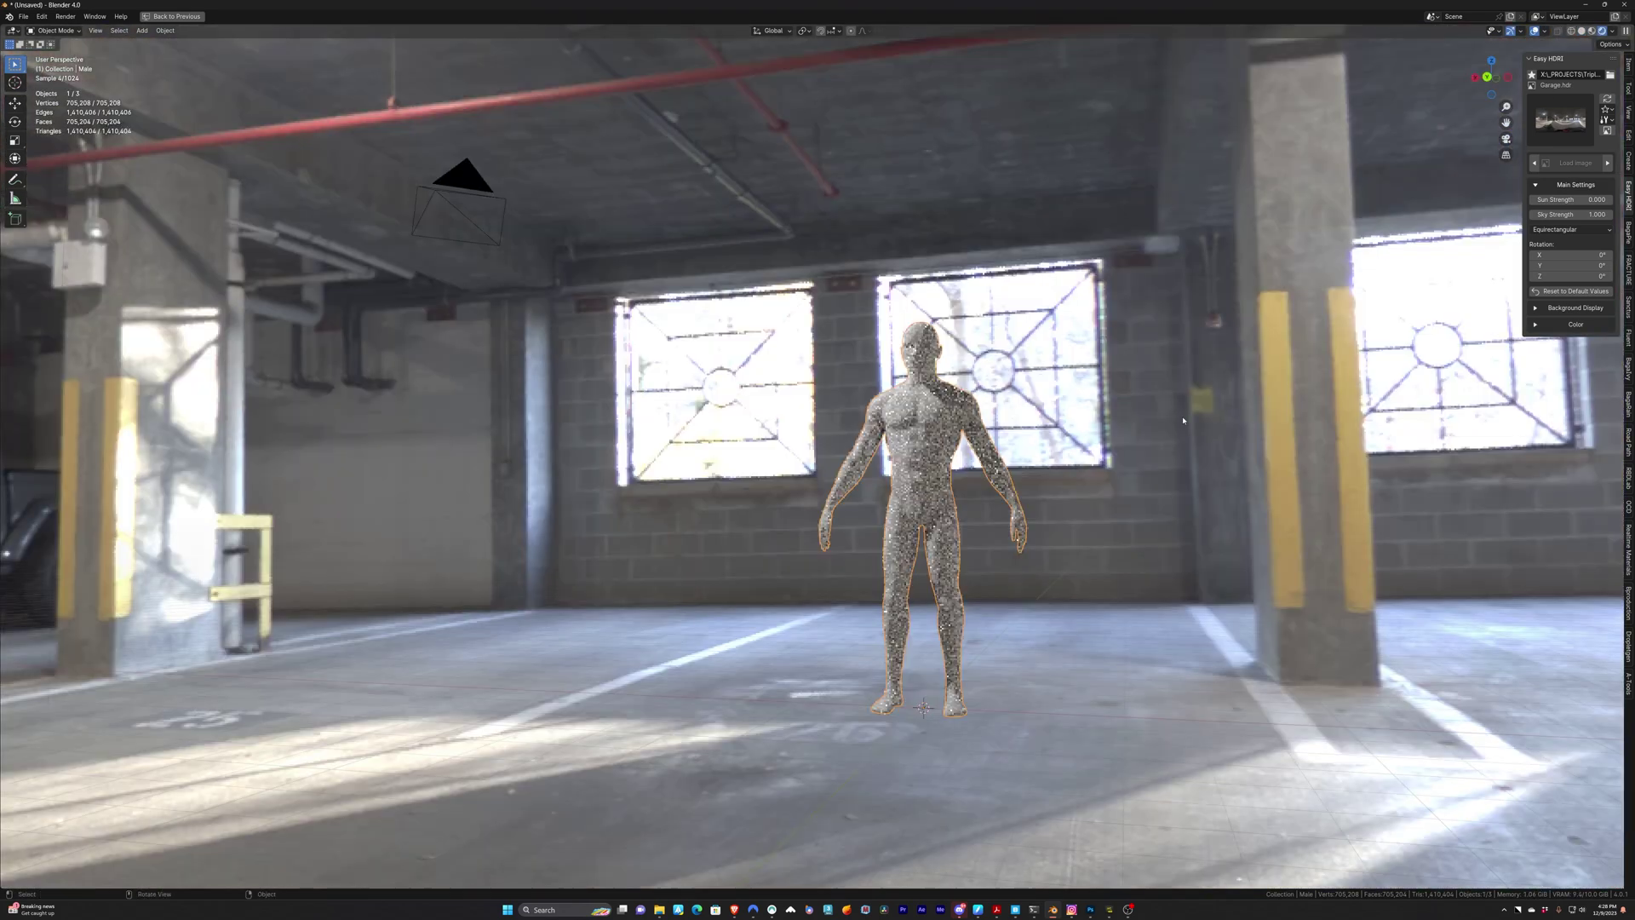
{"action": "left_click", "coordinate": [1553, 215]}
{"action": "type", "text": ".1"}
{"action": "key", "text": "Return"}
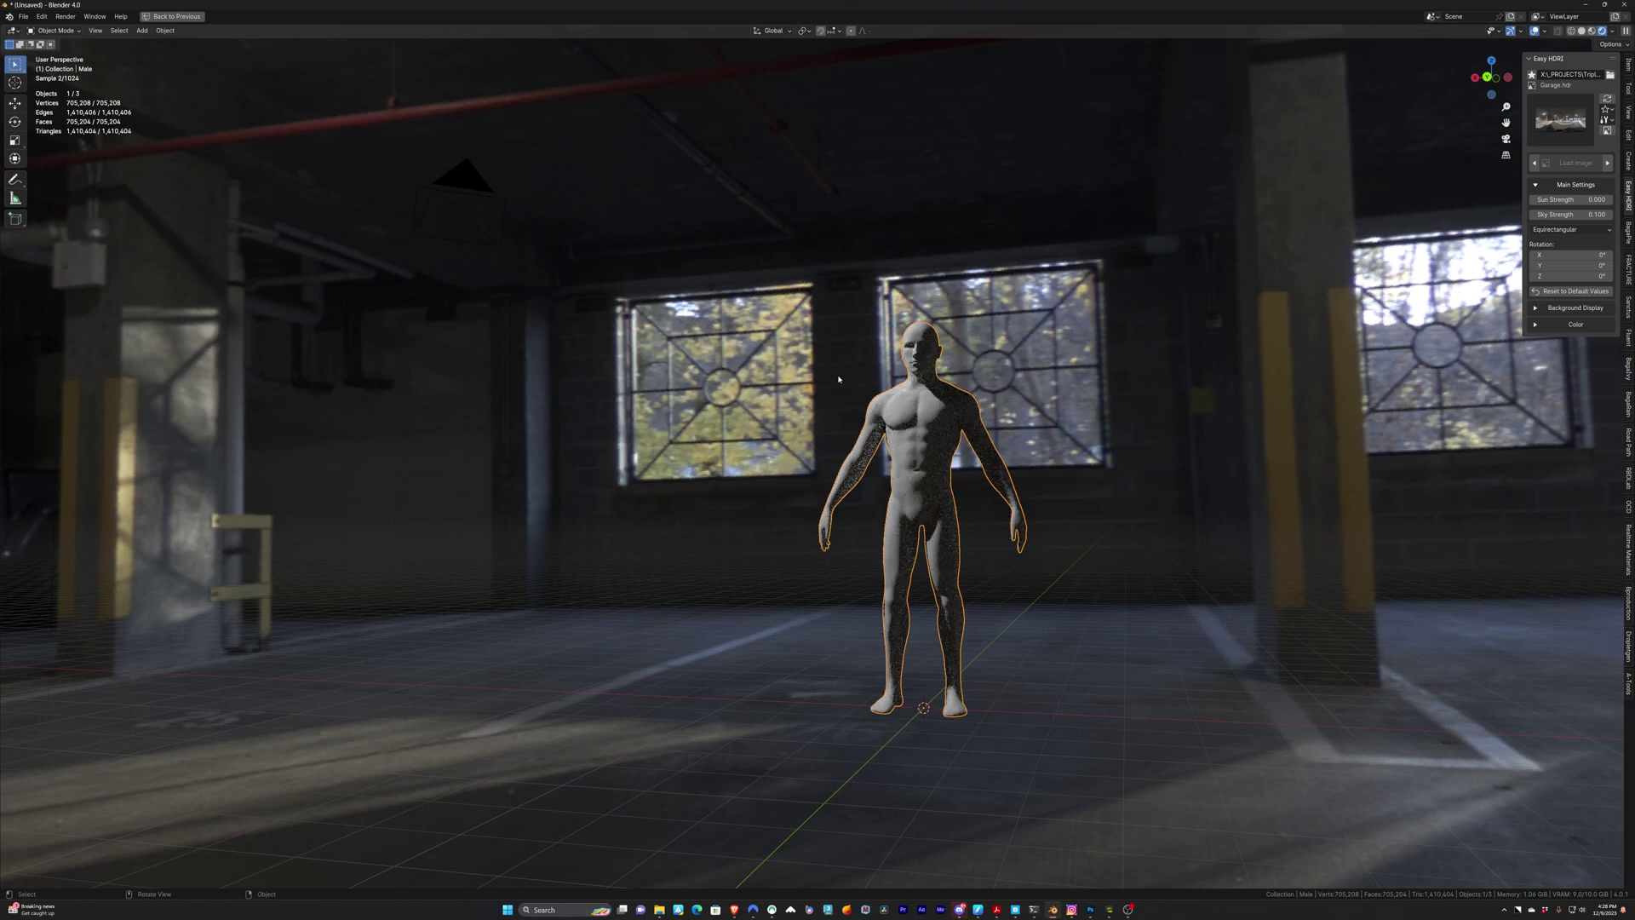
Orbit around the figure, compare Sky Strength at 1.0, then return it to 0.1
{"action": "left_click_drag", "start_coordinate": [942, 461], "coordinate": [792, 413]}
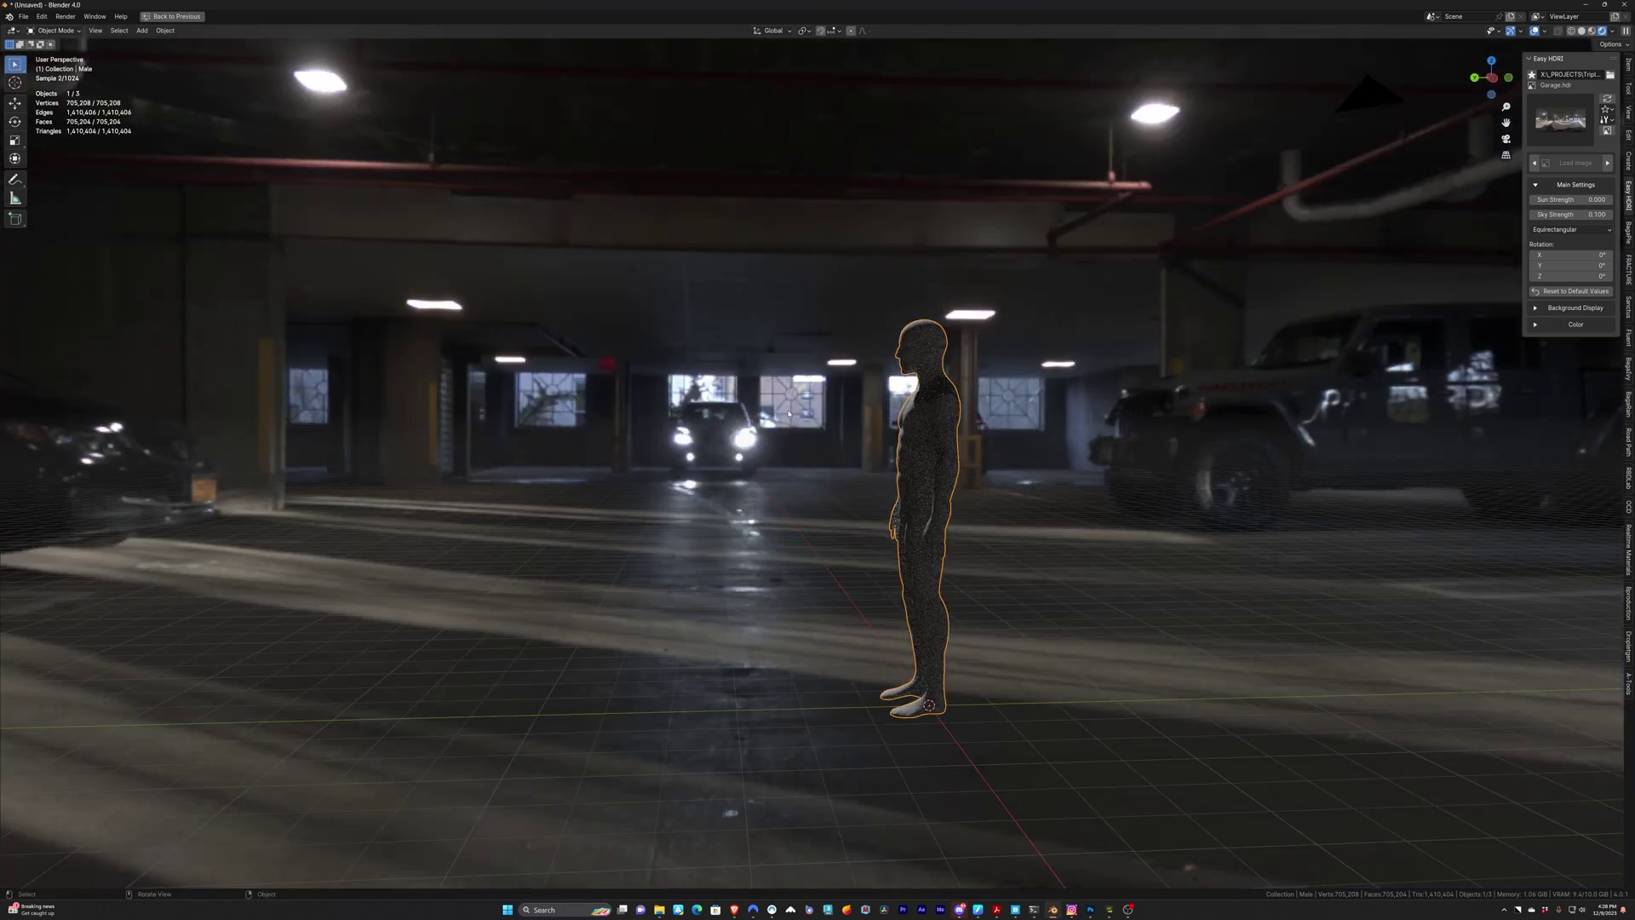
{"action": "scroll", "coordinate": [789, 414], "scroll_direction": "up", "scroll_amount": 2}
{"action": "double_click", "coordinate": [1591, 215]}
{"action": "type", "text": "1"}
{"action": "key", "text": "Return"}
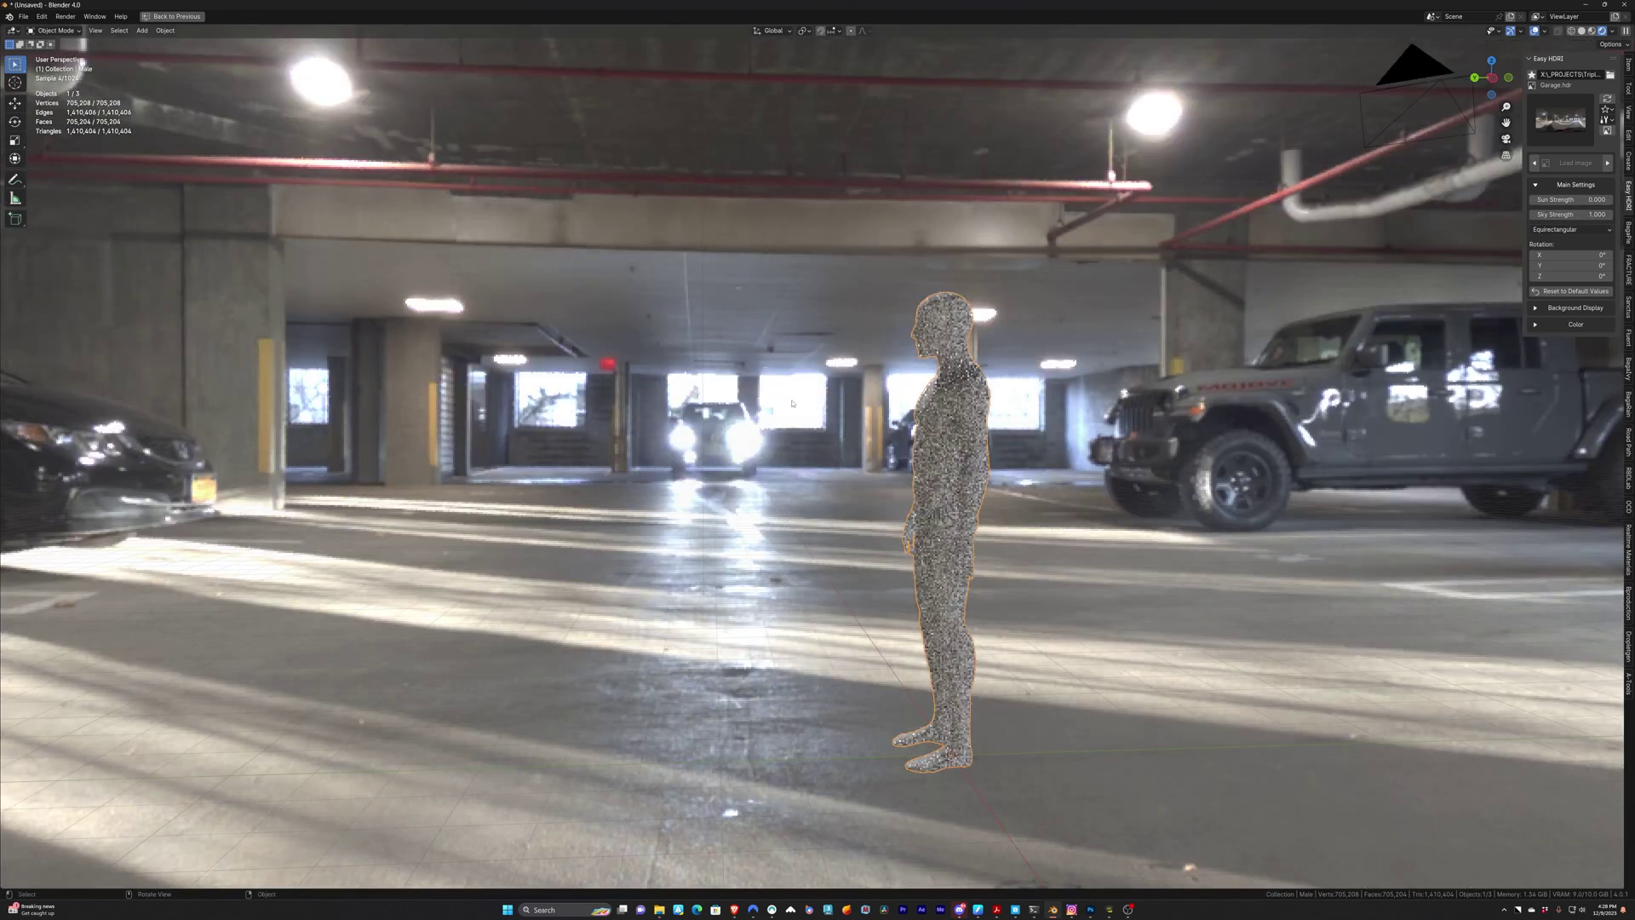
{"action": "double_click", "coordinate": [1542, 215]}
{"action": "type", "text": "0.1"}
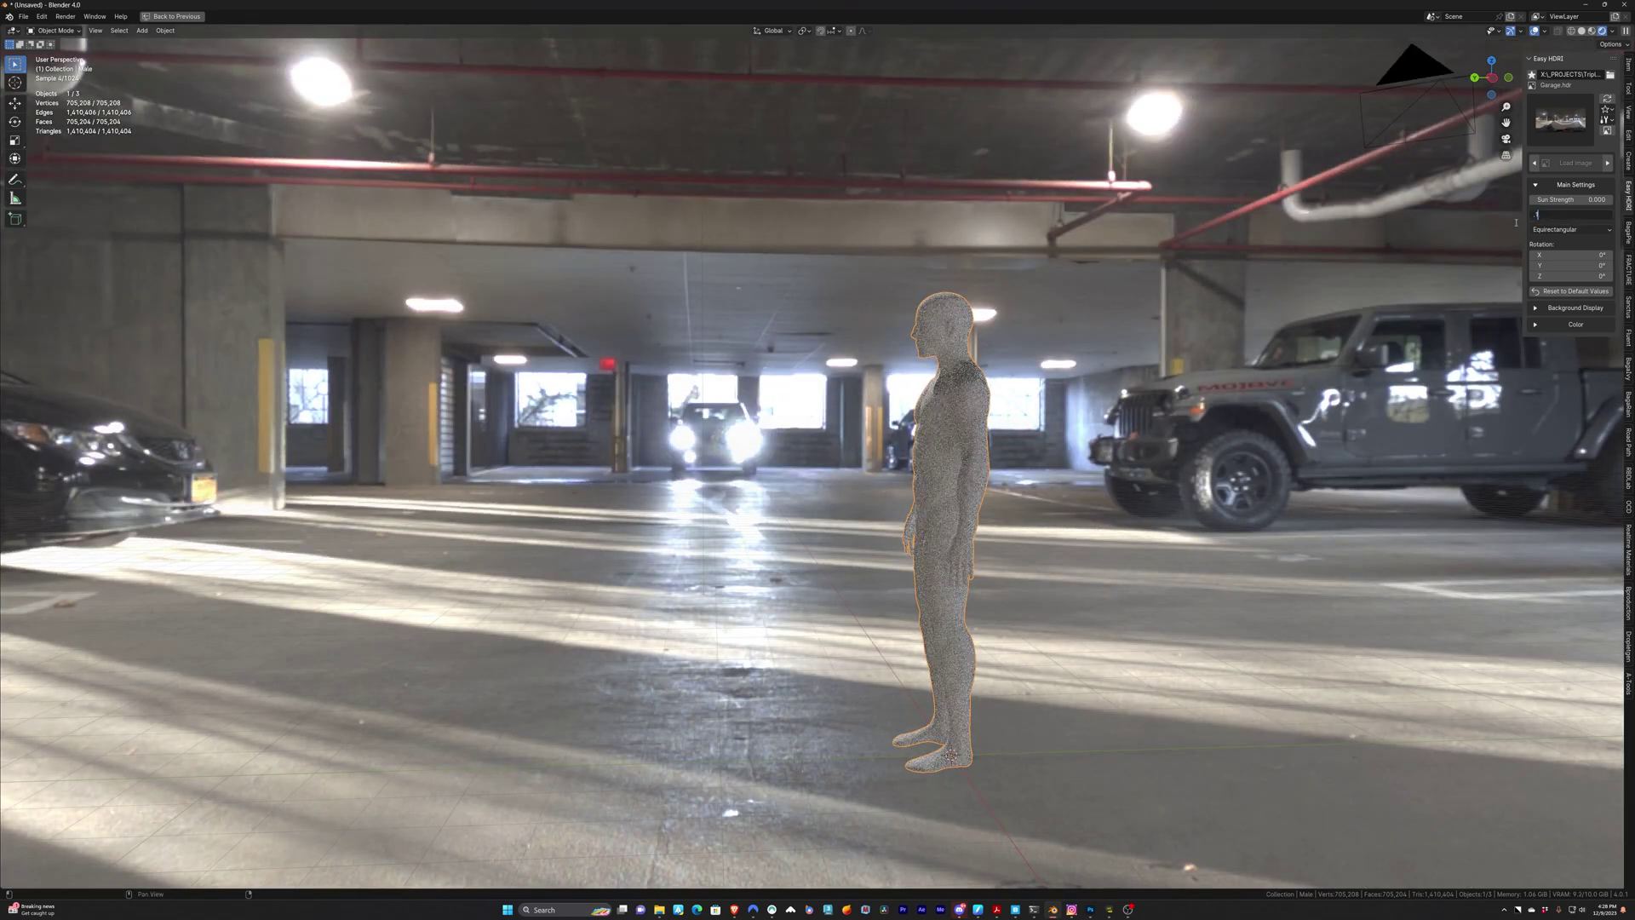
{"action": "key", "text": "Return"}
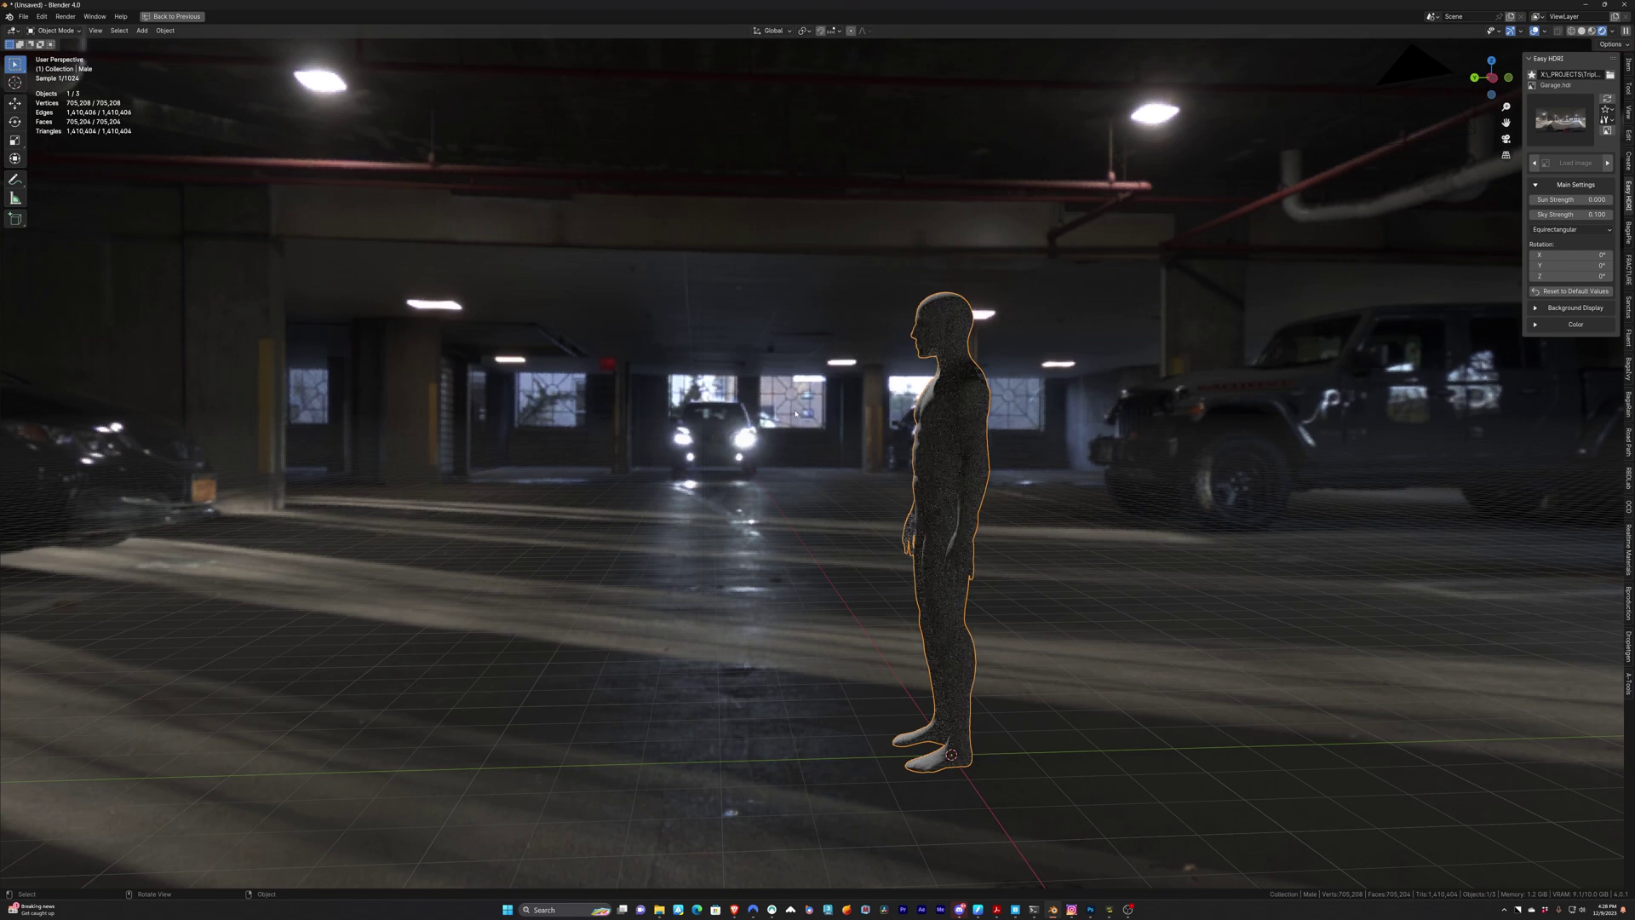
Switch the world lighting to Garage_ACR.hdr at Sky Strength 1.0, facing the figure and windows
{"action": "left_click", "coordinate": [1559, 129]}
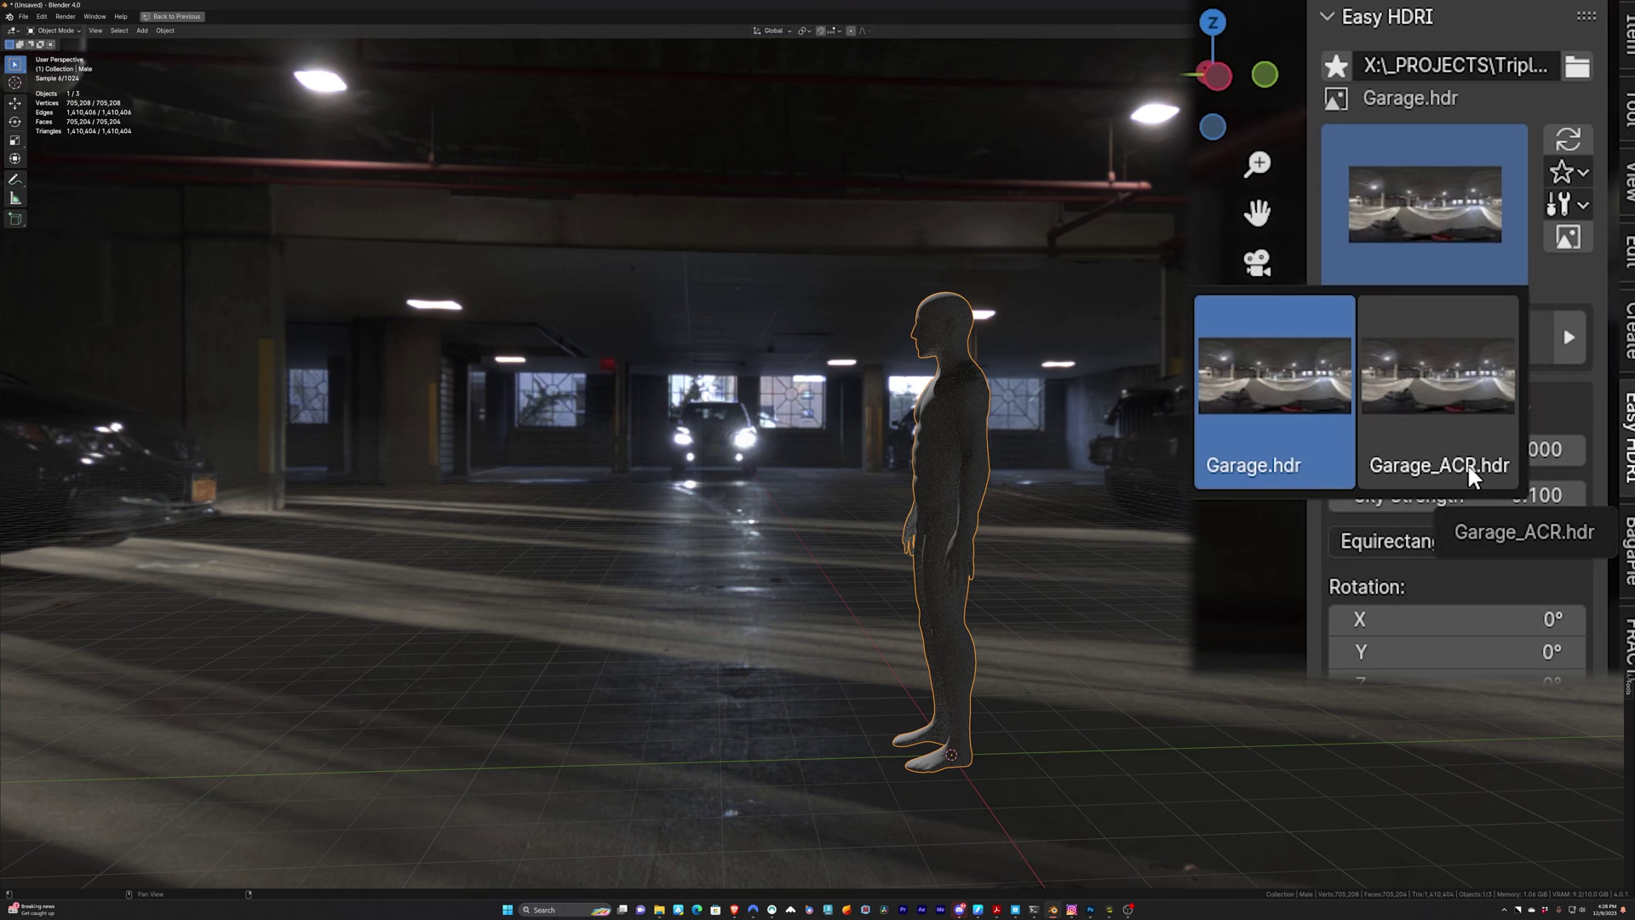
{"action": "left_click", "coordinate": [1414, 407]}
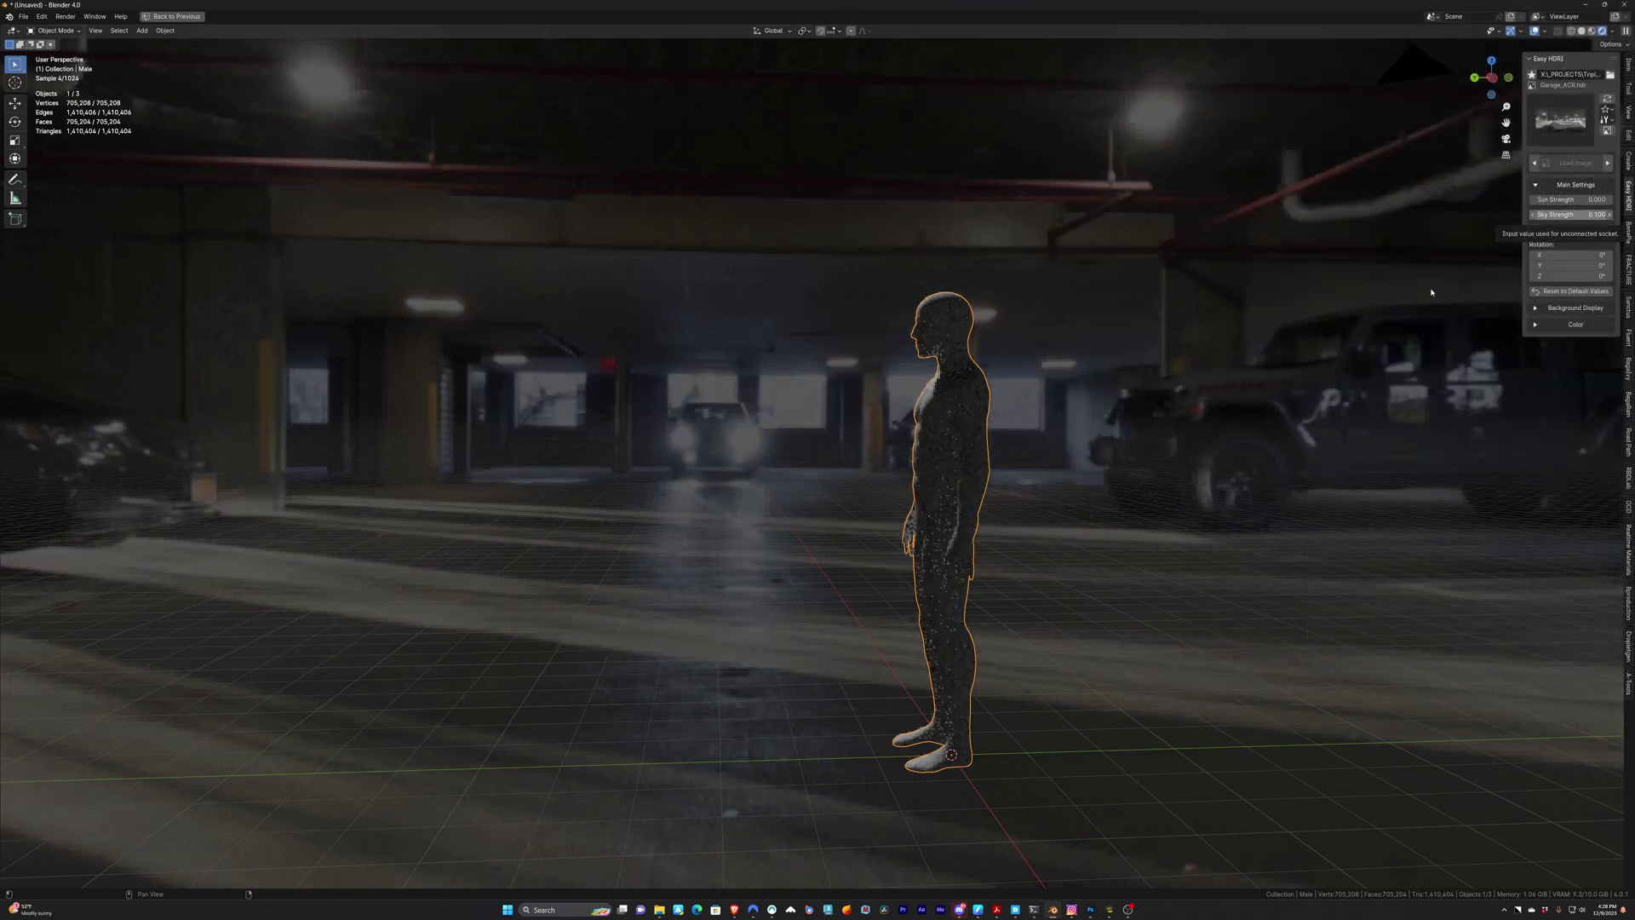
{"action": "left_click", "coordinate": [1572, 214]}
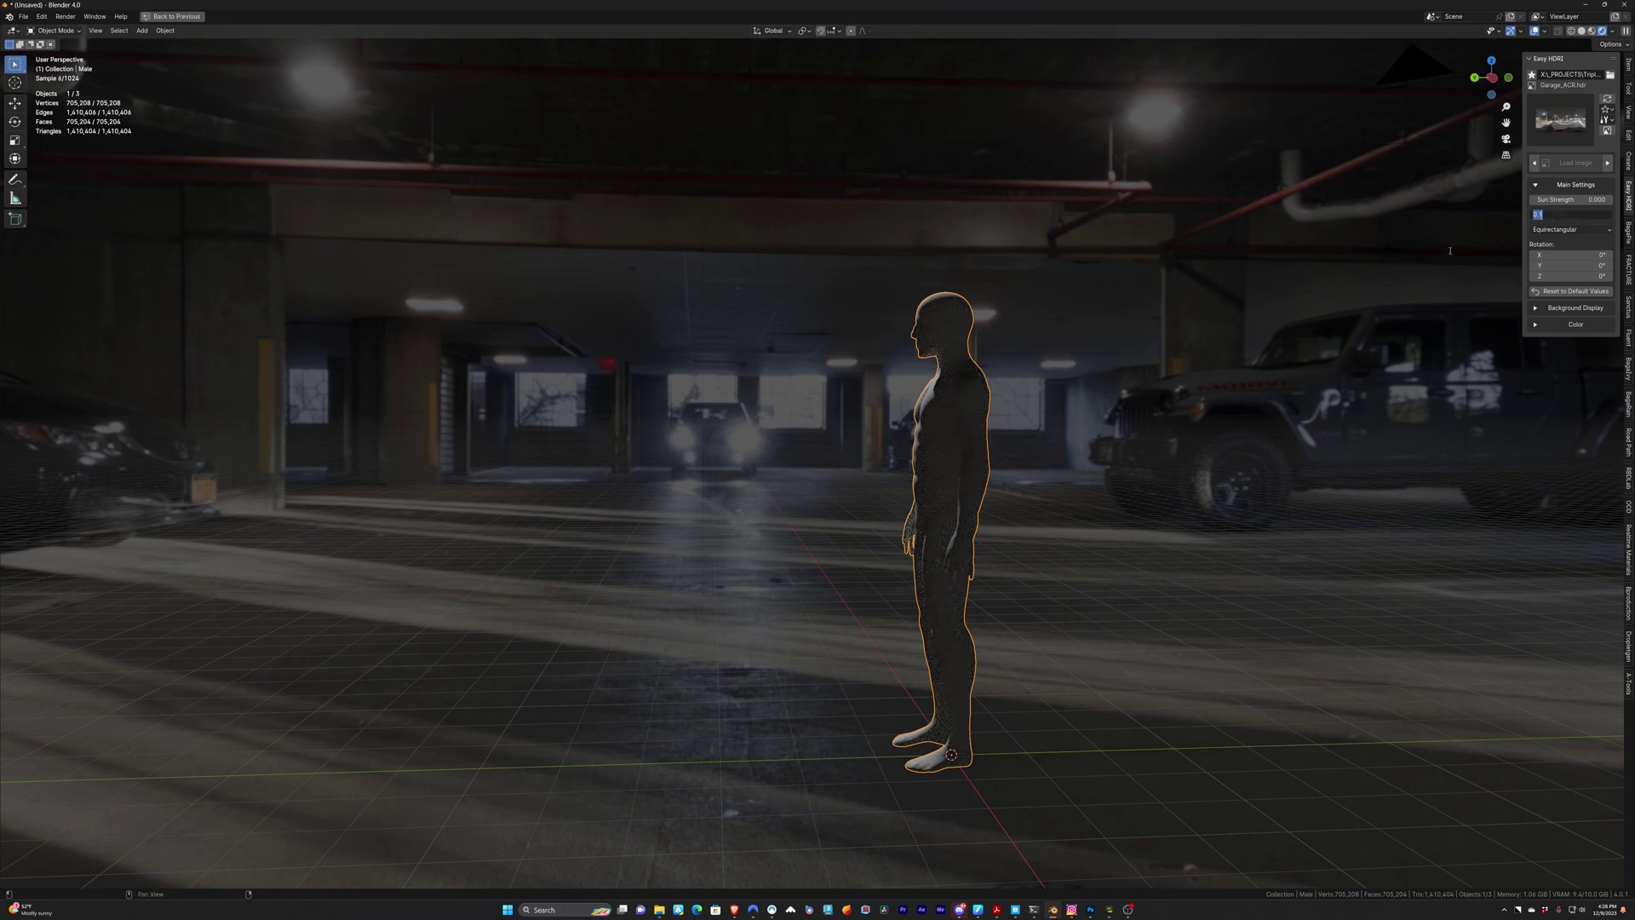
{"action": "type", "text": "1"}
{"action": "key", "text": "Return"}
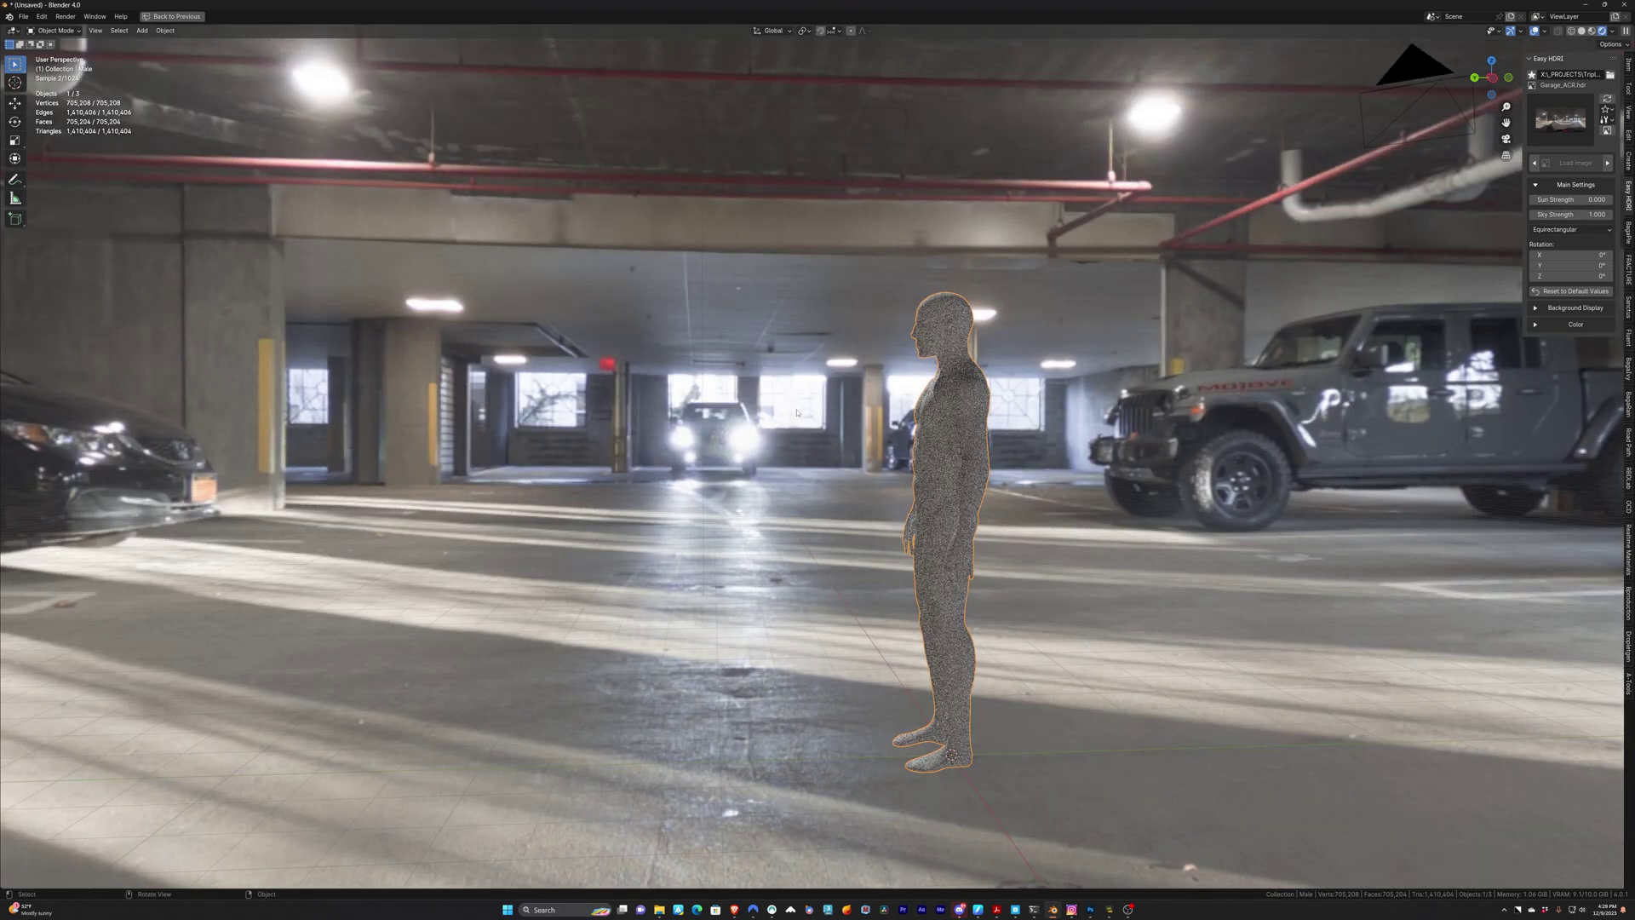
{"action": "left_click_drag", "start_coordinate": [1465, 268], "coordinate": [791, 275]}
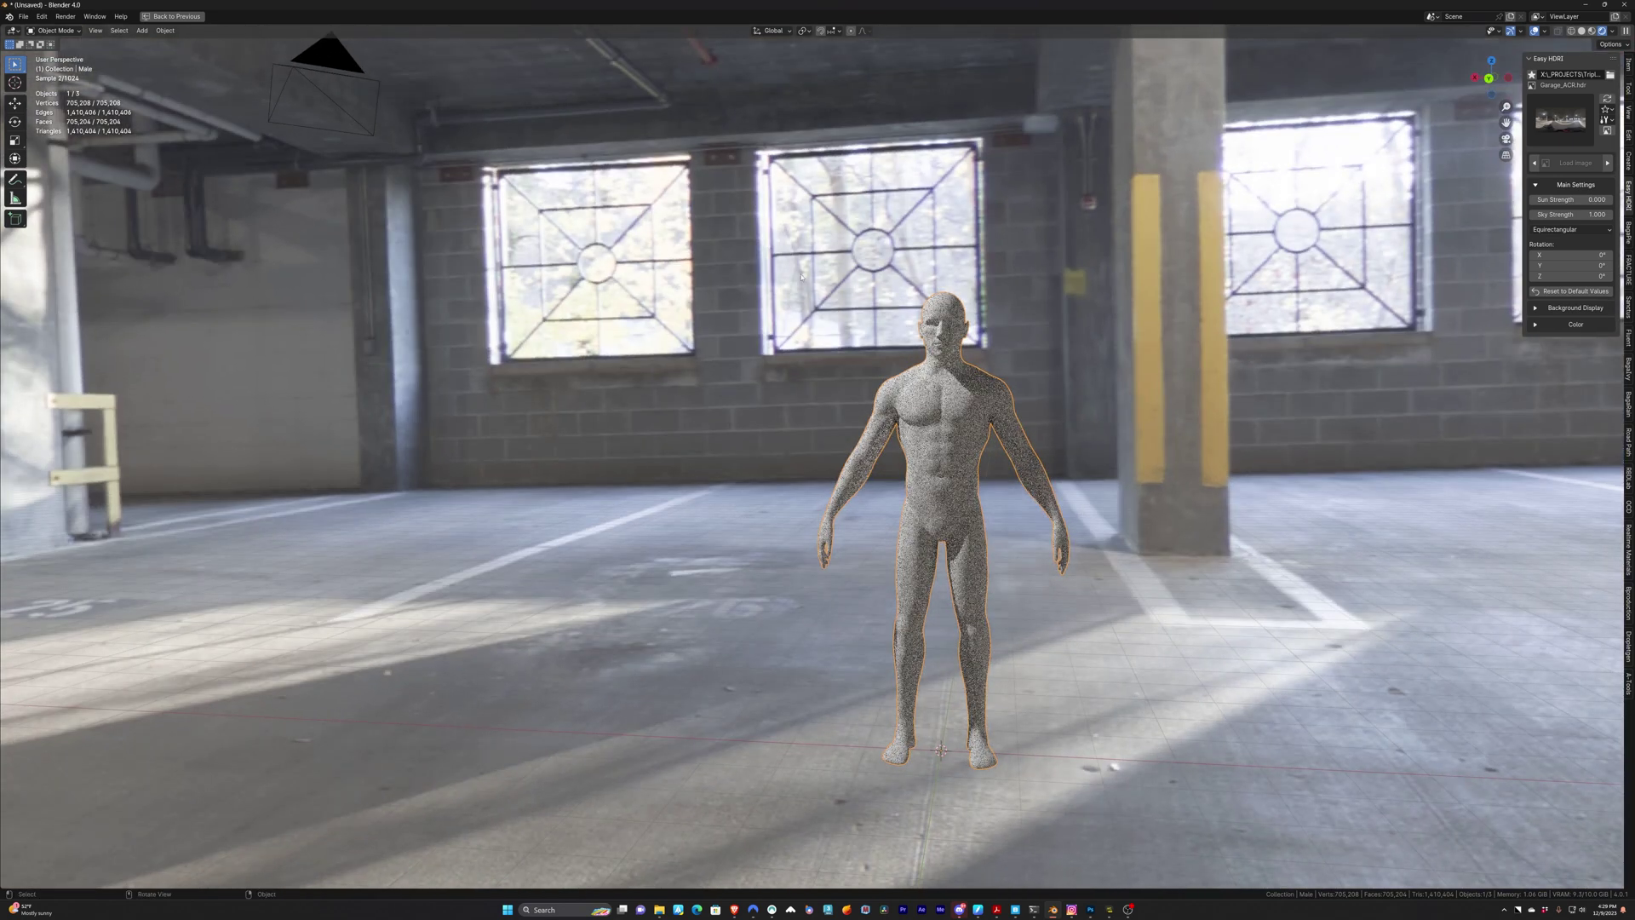
Restore Garage.hdr at Sky Strength 0.1, then bring Insta360 Studio to the front
{"action": "left_click", "coordinate": [1559, 214]}
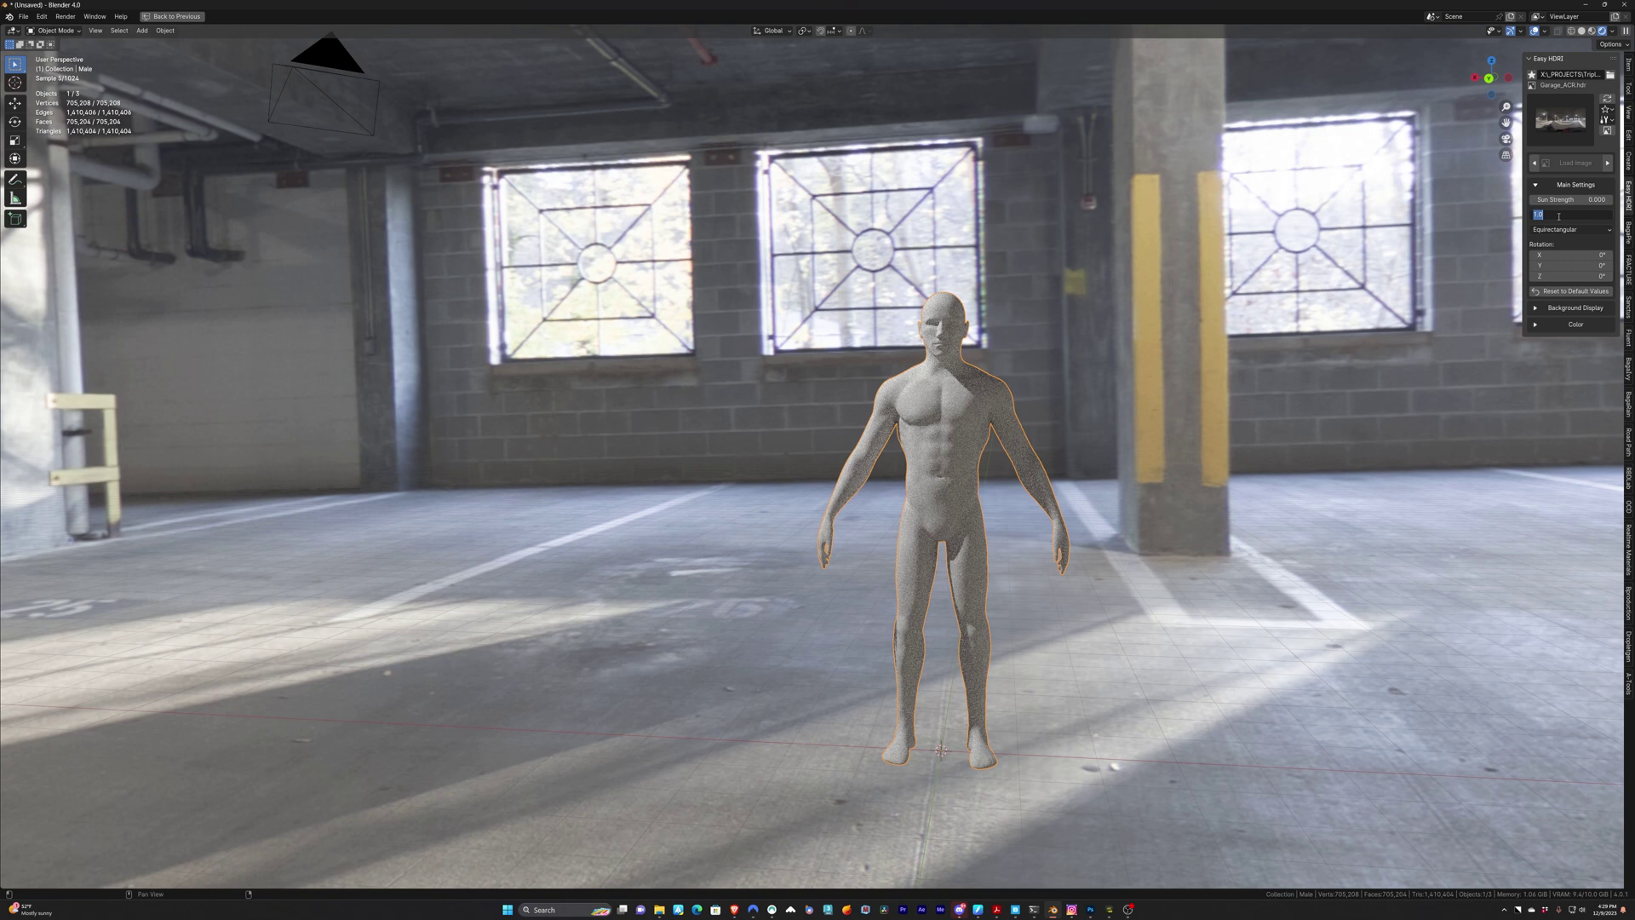
{"action": "type", "text": "0.1"}
{"action": "key", "text": "Return"}
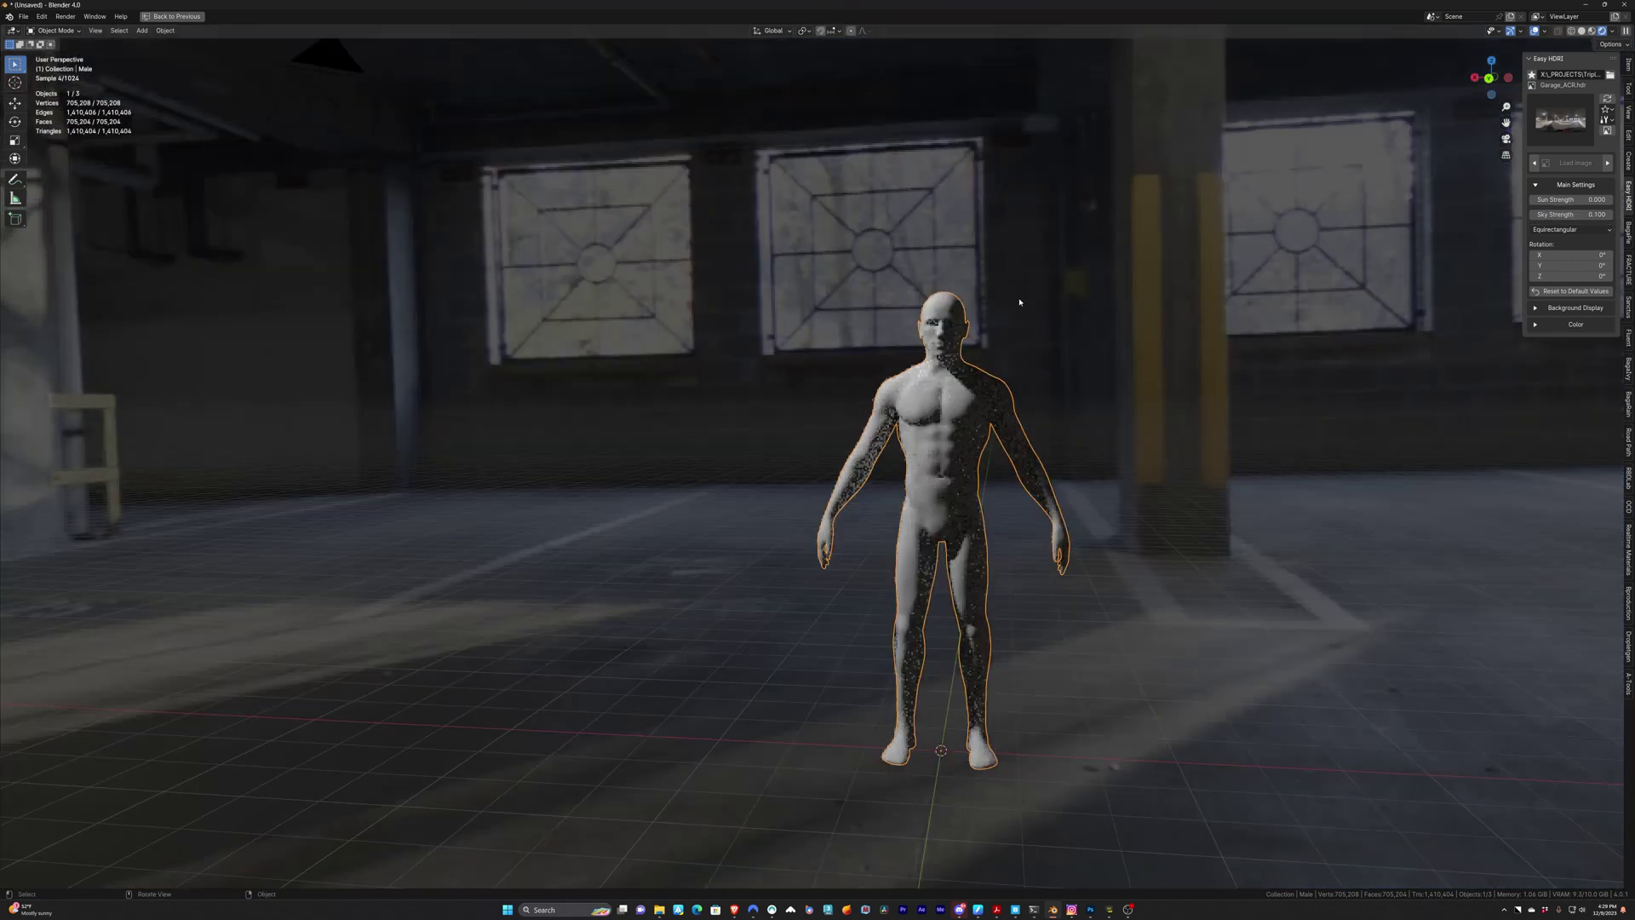
{"action": "left_click", "coordinate": [1560, 120]}
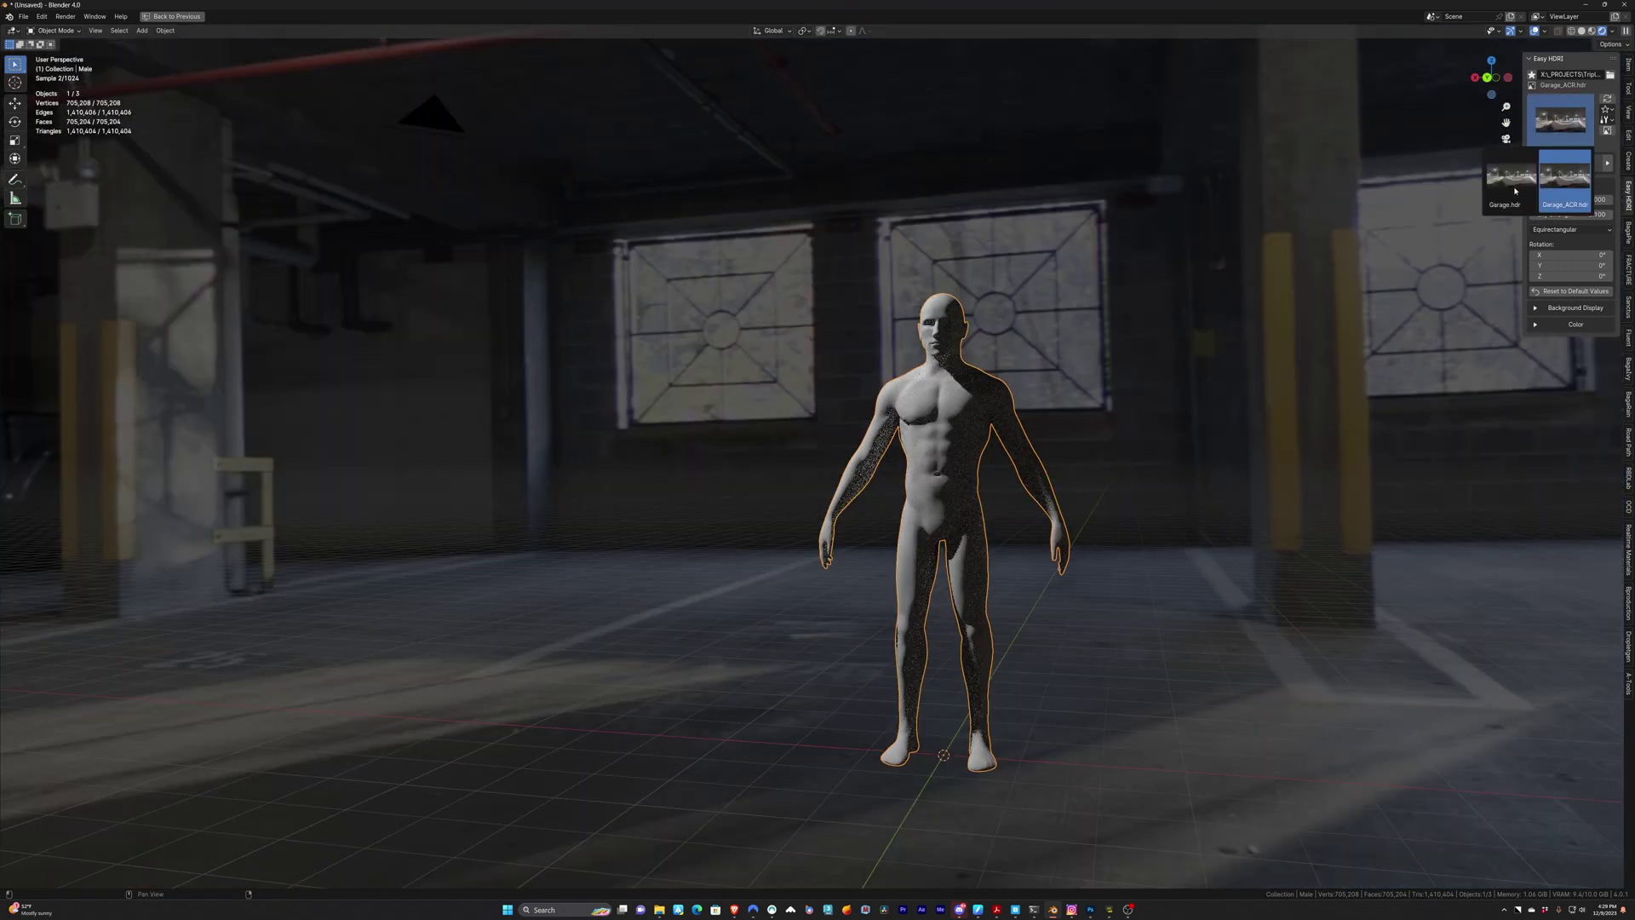
{"action": "left_click", "coordinate": [1513, 181]}
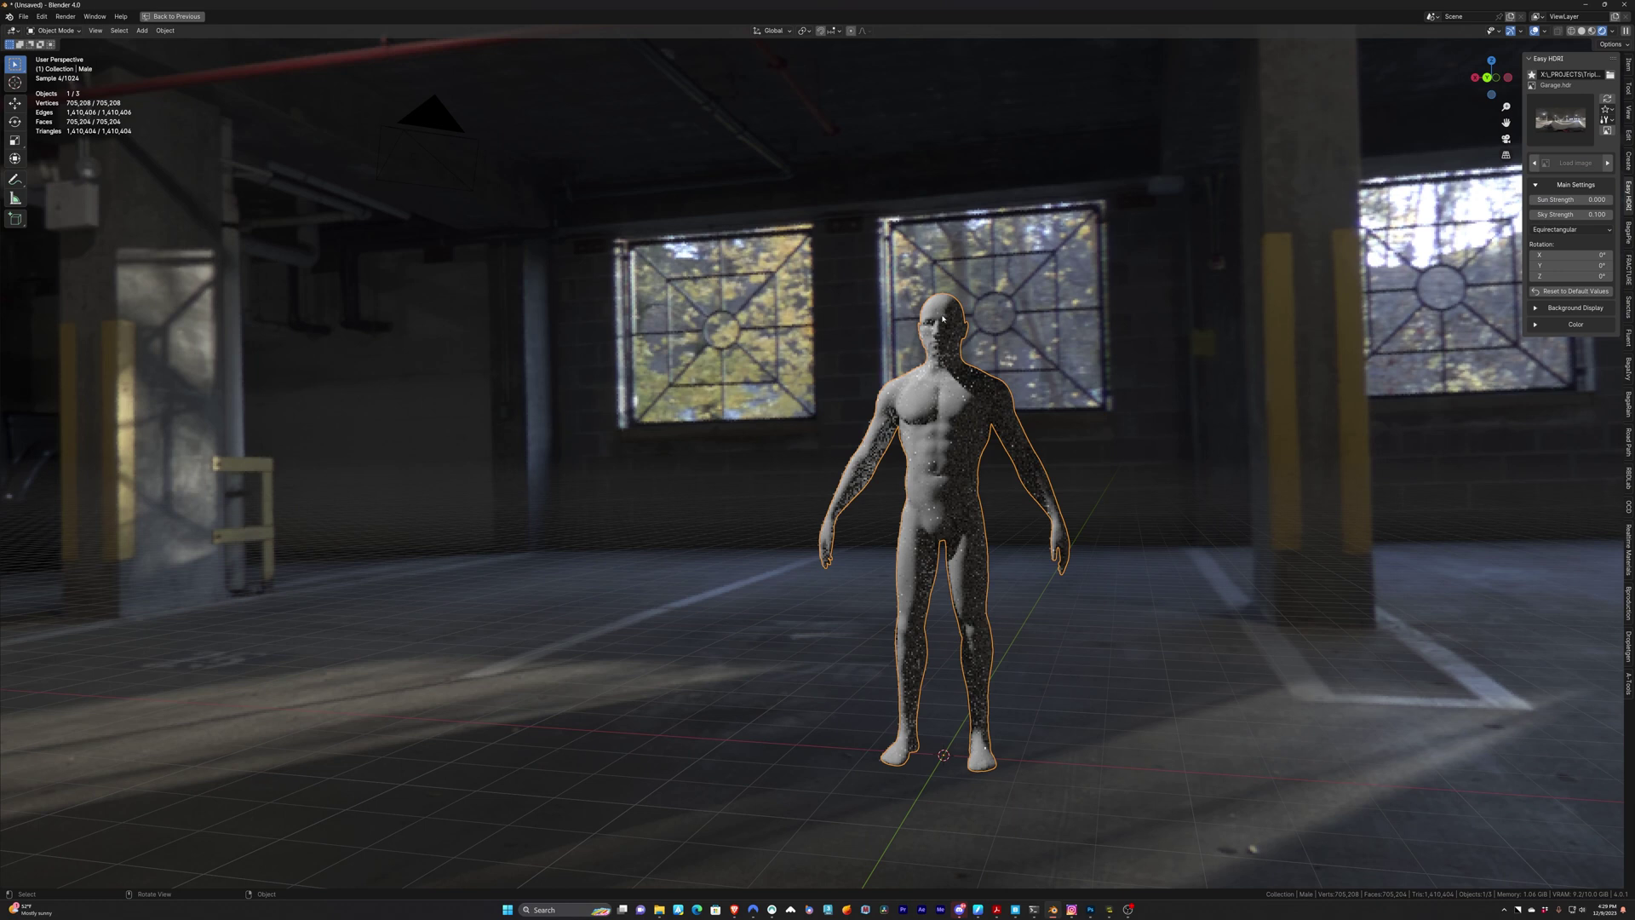
{"action": "left_click_drag", "start_coordinate": [943, 319], "coordinate": [1033, 397]}
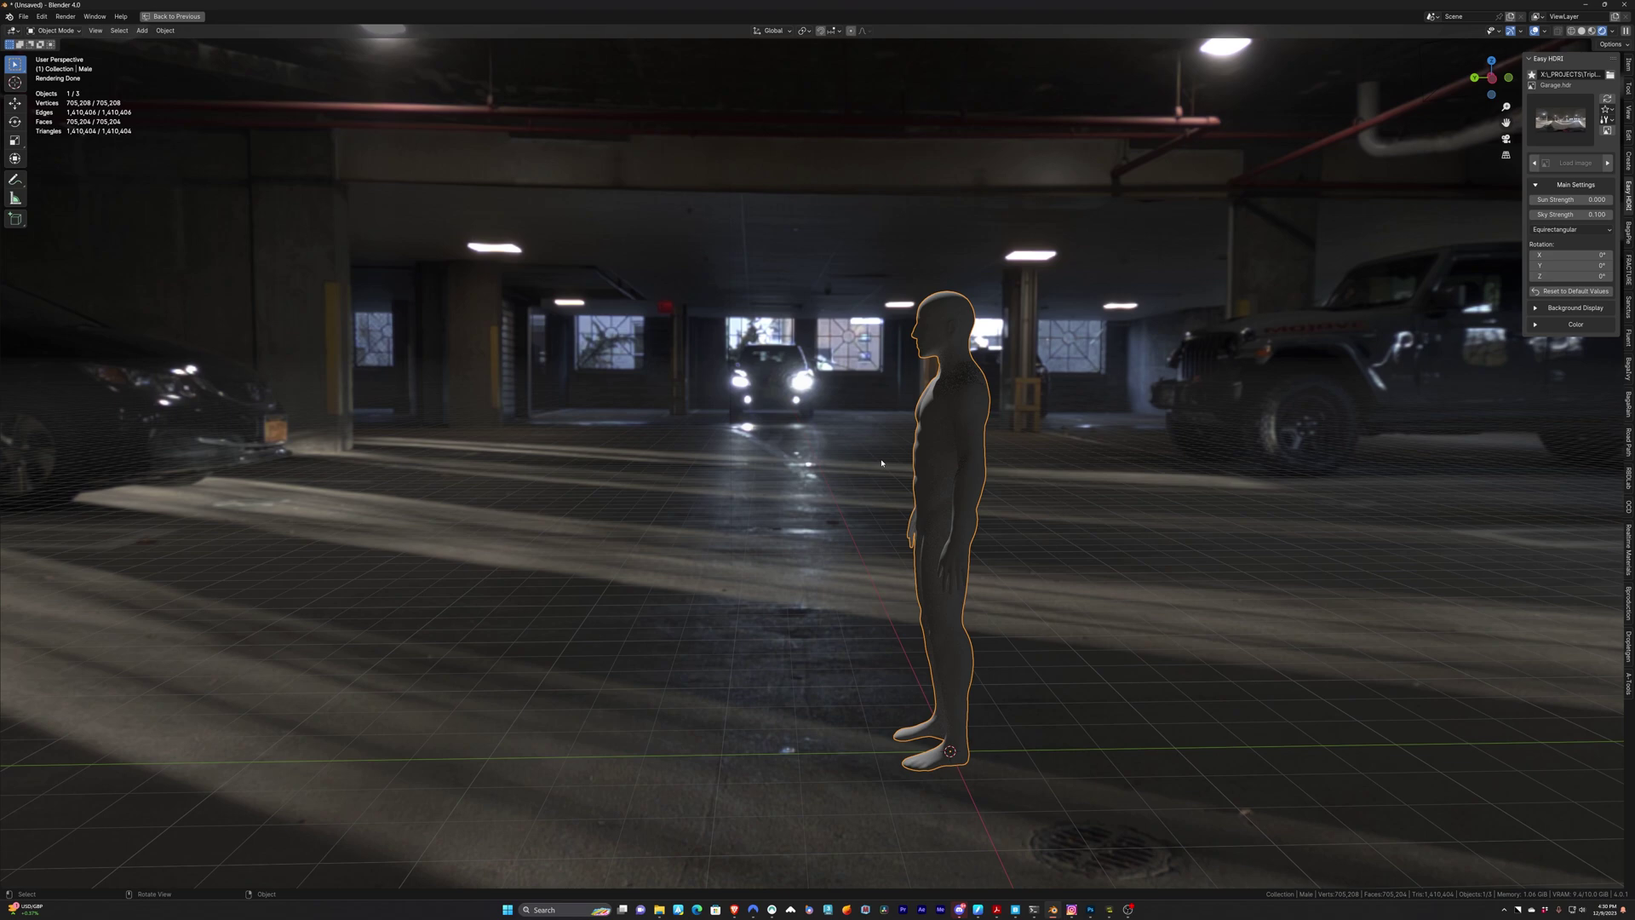
{"action": "left_click", "coordinate": [1110, 910]}
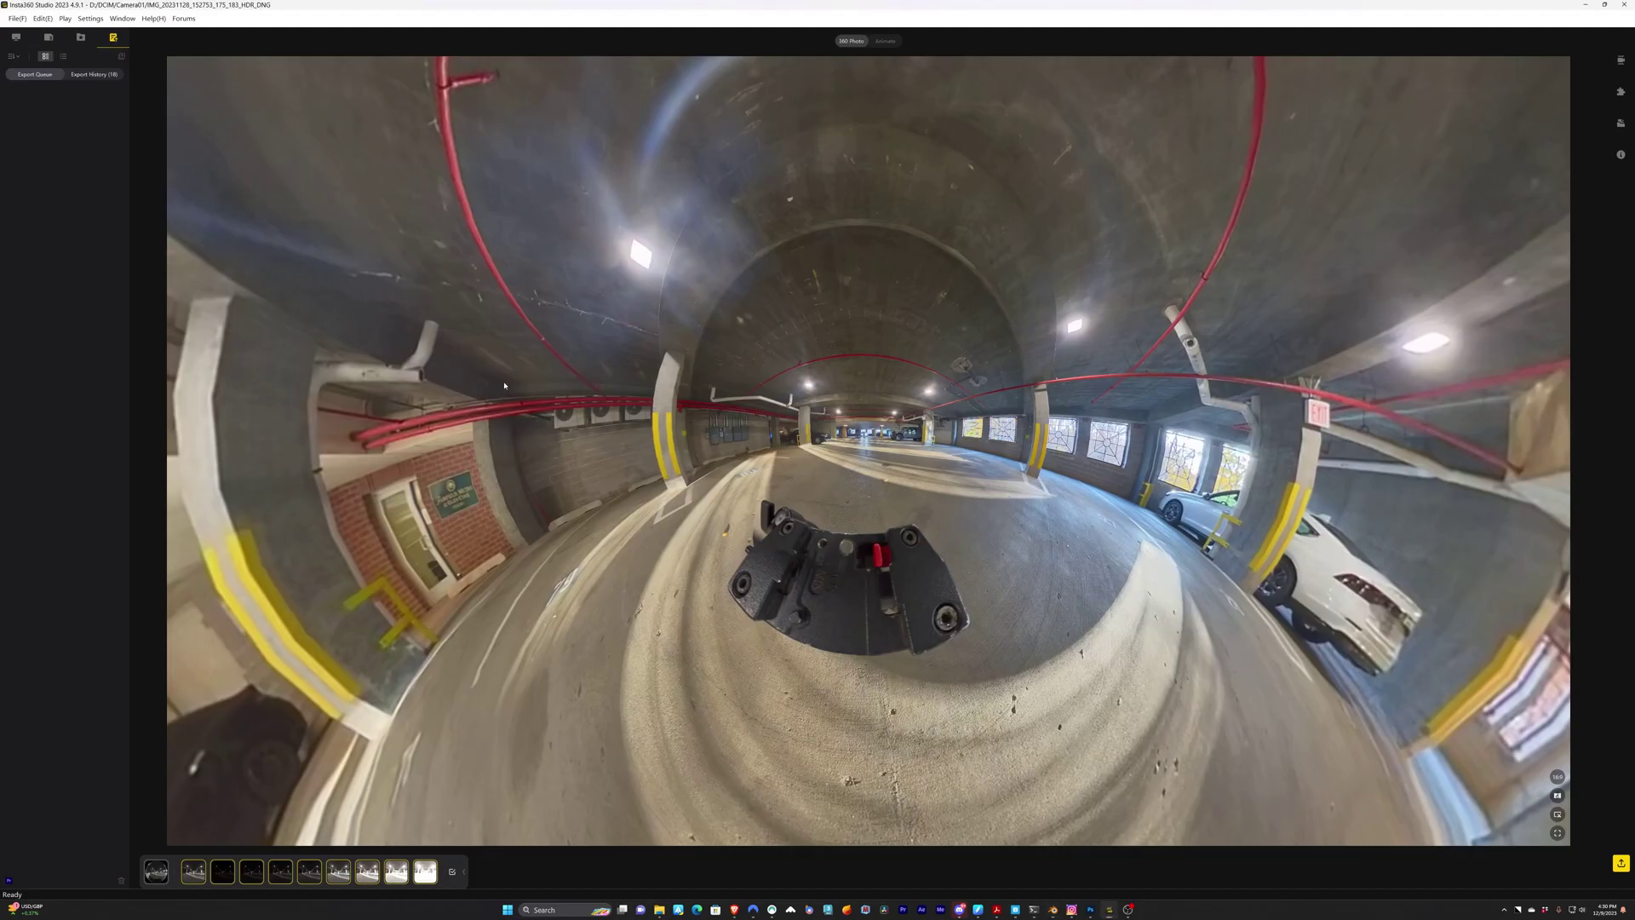